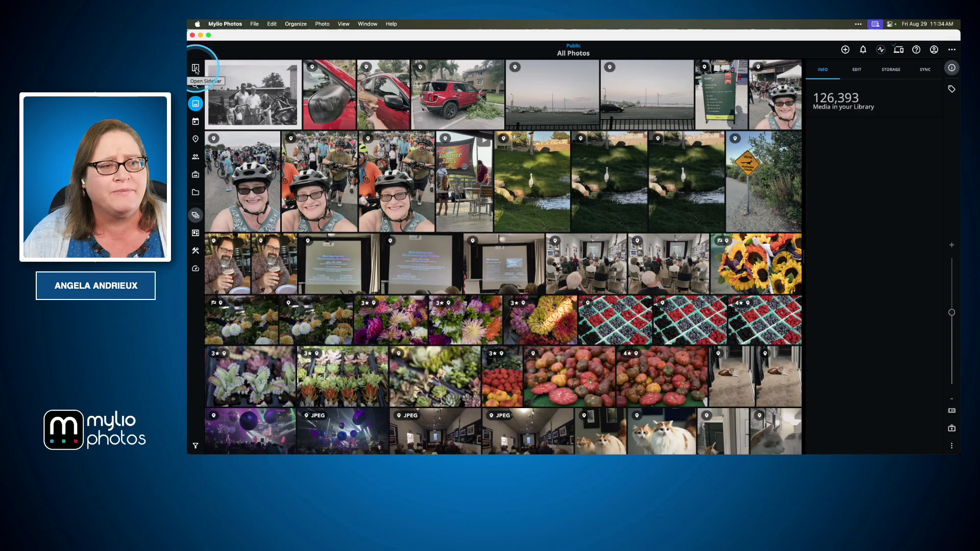
Filter the library by folder to show only the photos in Photos/2025/2025-01-15 Cats.
click(195, 69)
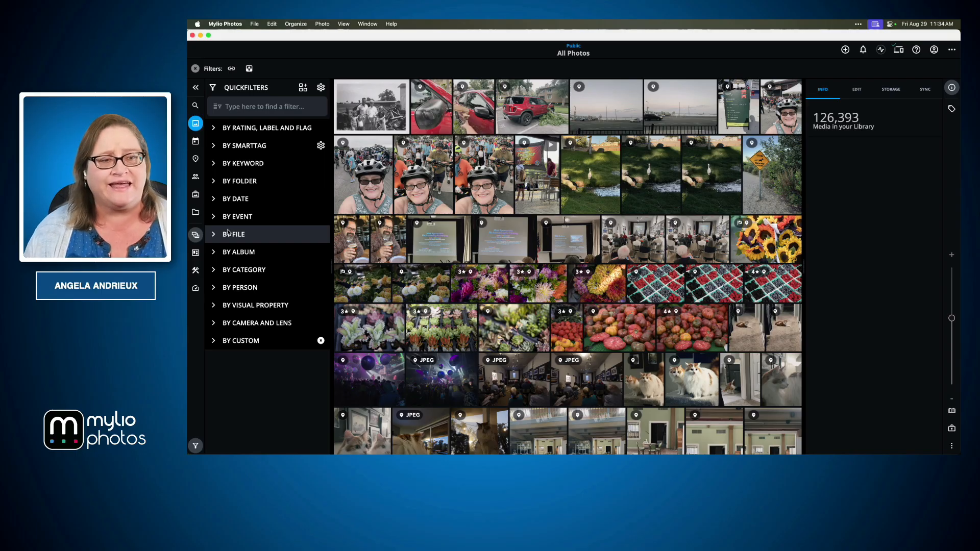
click(214, 182)
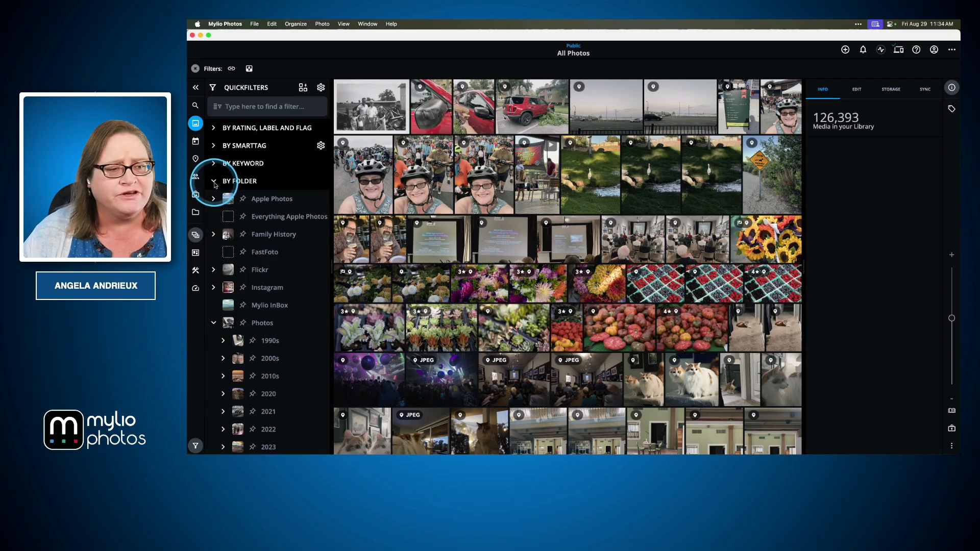
scroll(227, 199, down, 5)
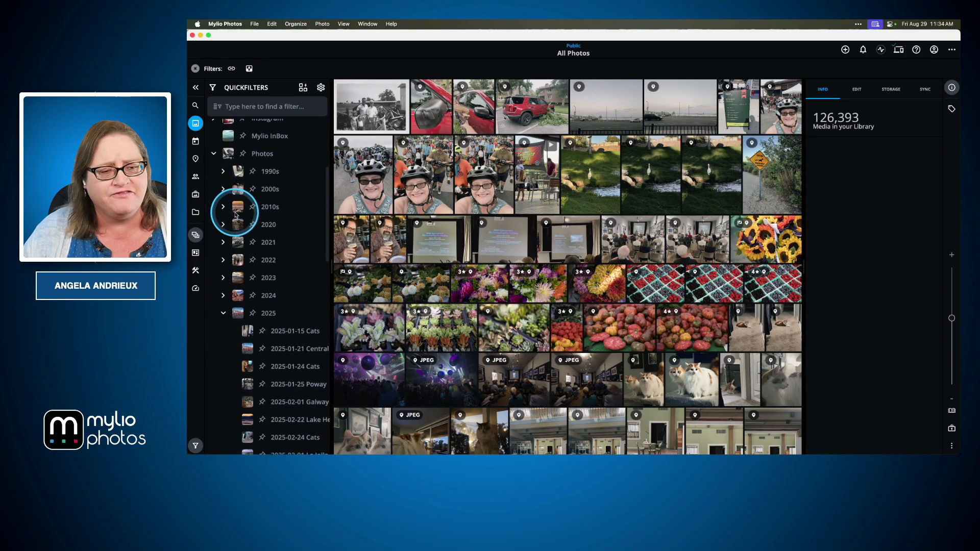
scroll(236, 214, down, 5)
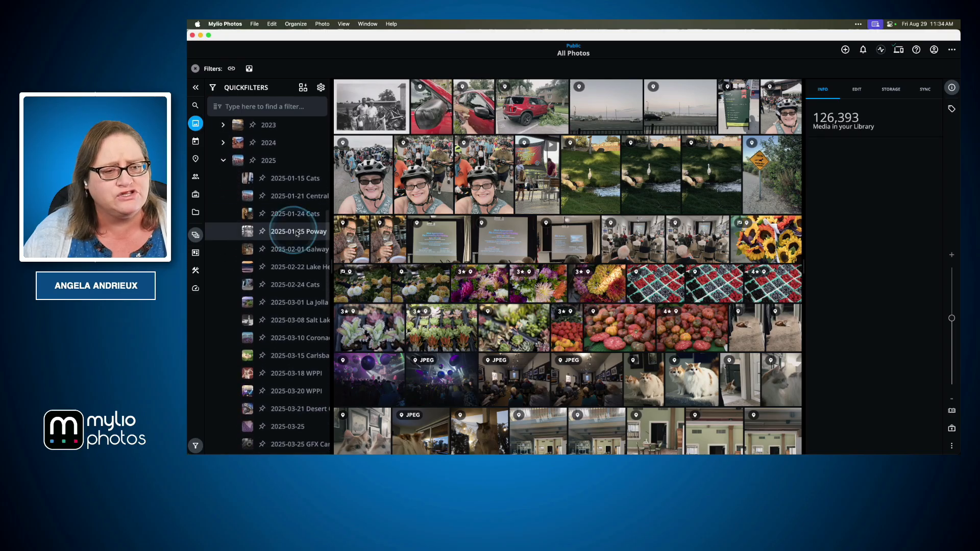
scroll(298, 234, right, 3)
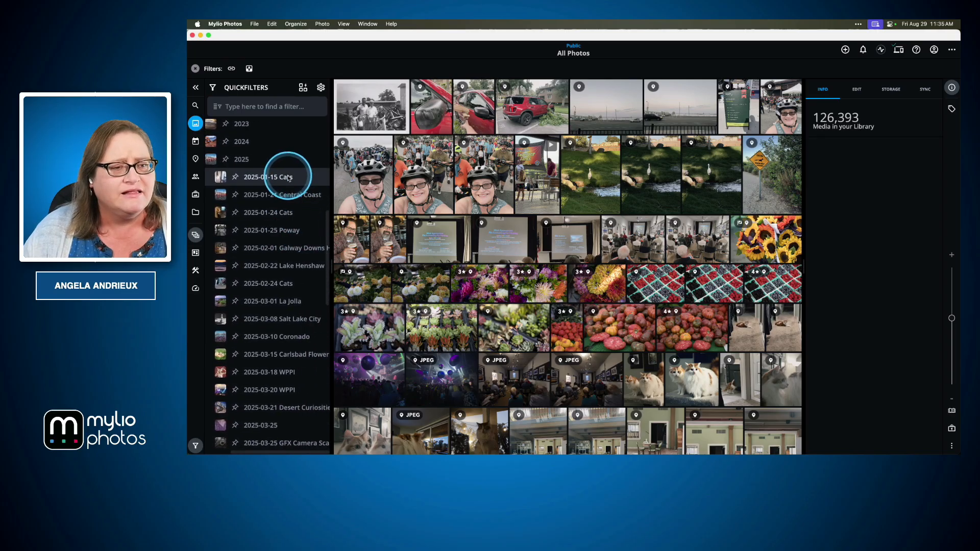
click(289, 177)
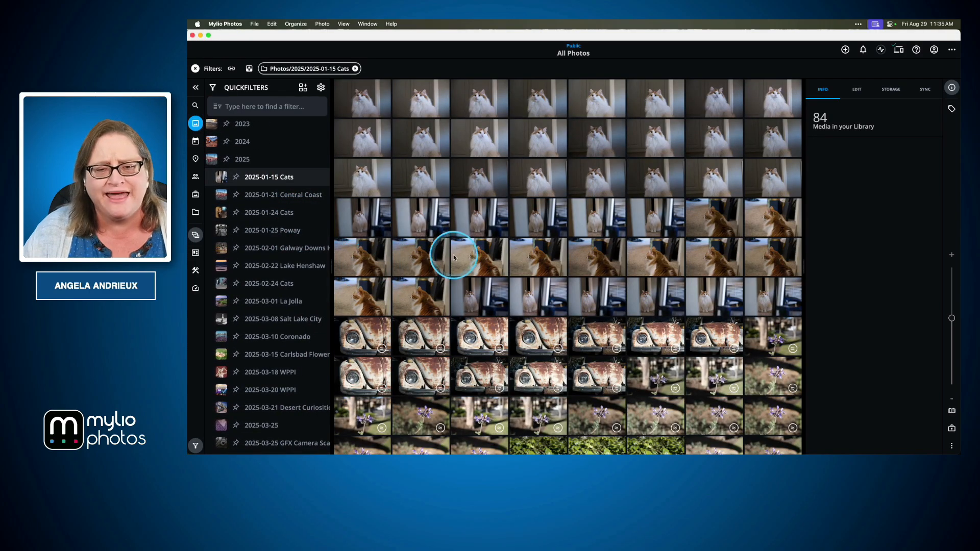
scroll(454, 258, down, 3)
scroll(454, 258, up, 2)
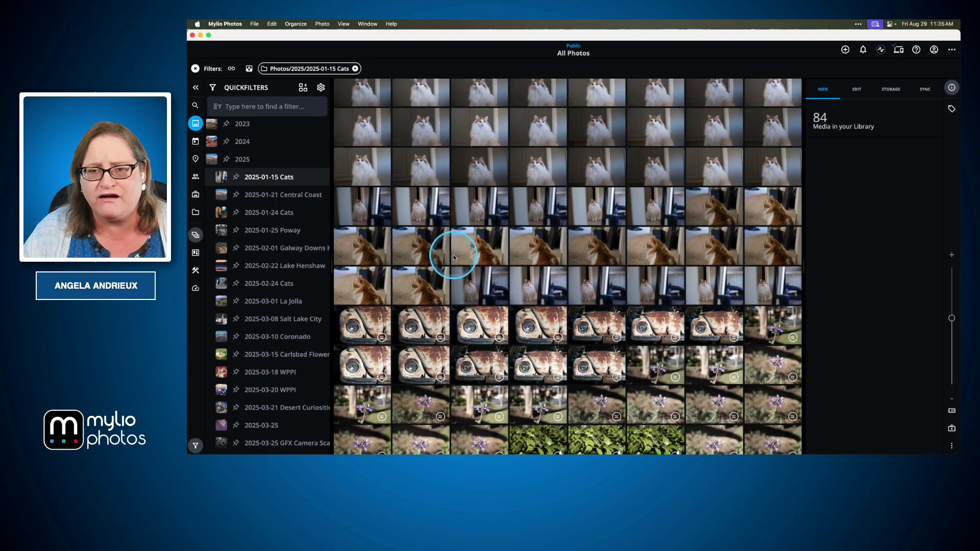
scroll(454, 258, up, 1)
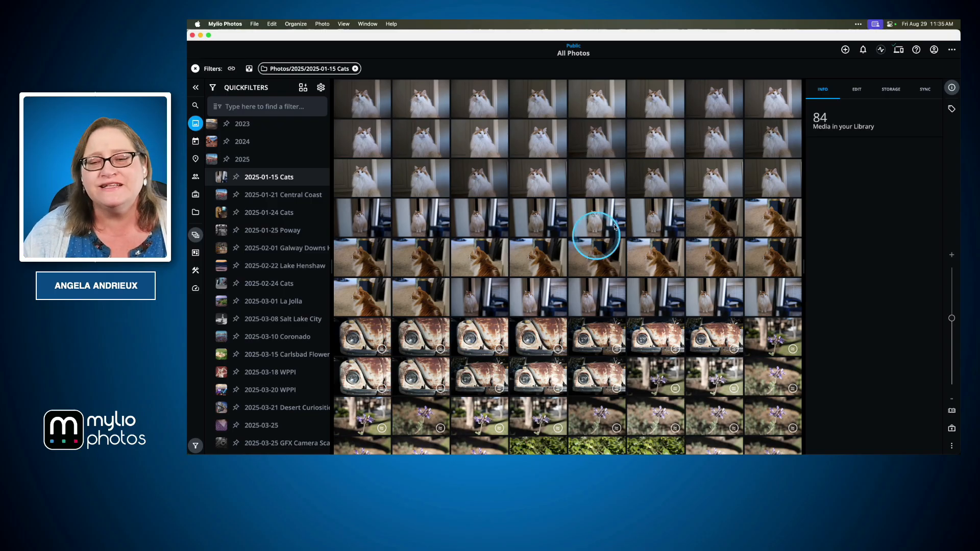
Switch to Keynote, advance the presentation to the "Select Your Set" slide, and return to Mylio Photos.
key(super+Tab)
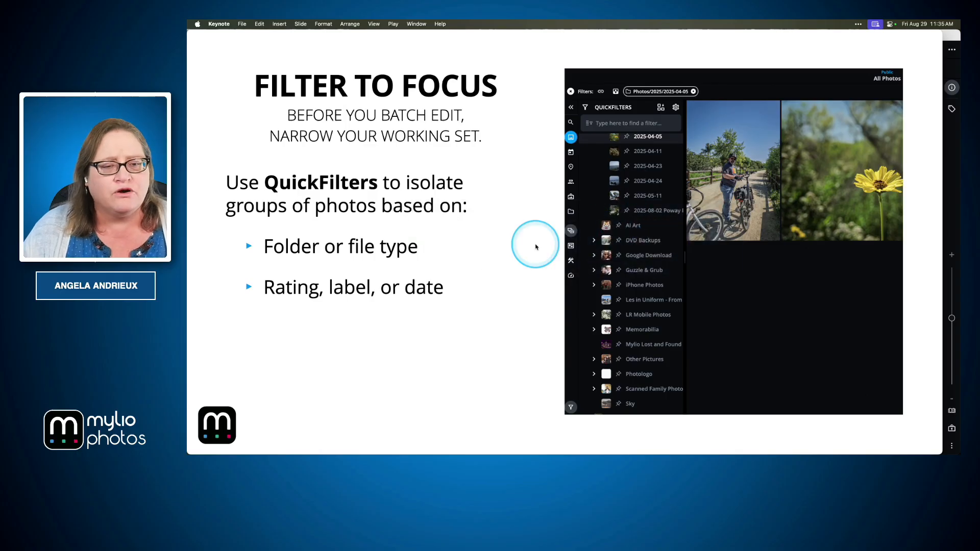
click(536, 247)
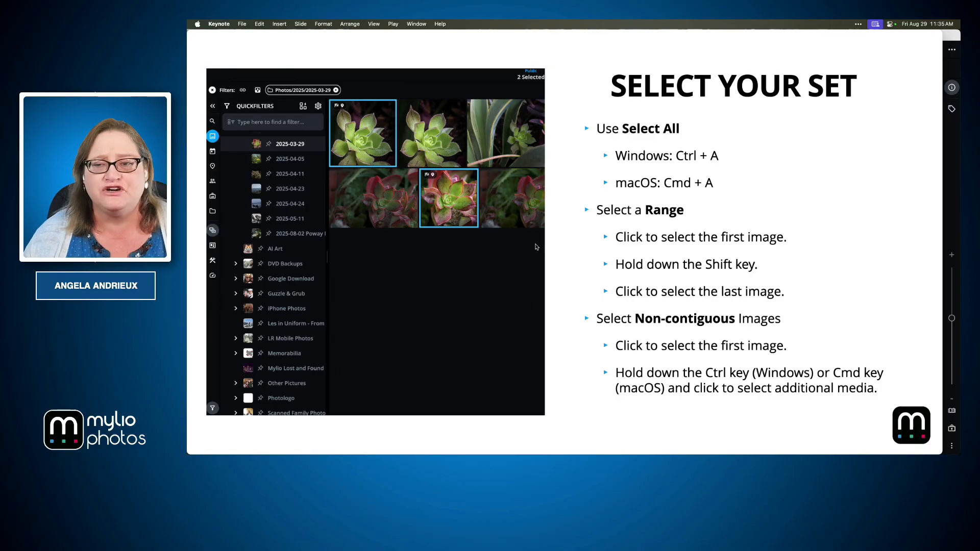
key(super+Tab)
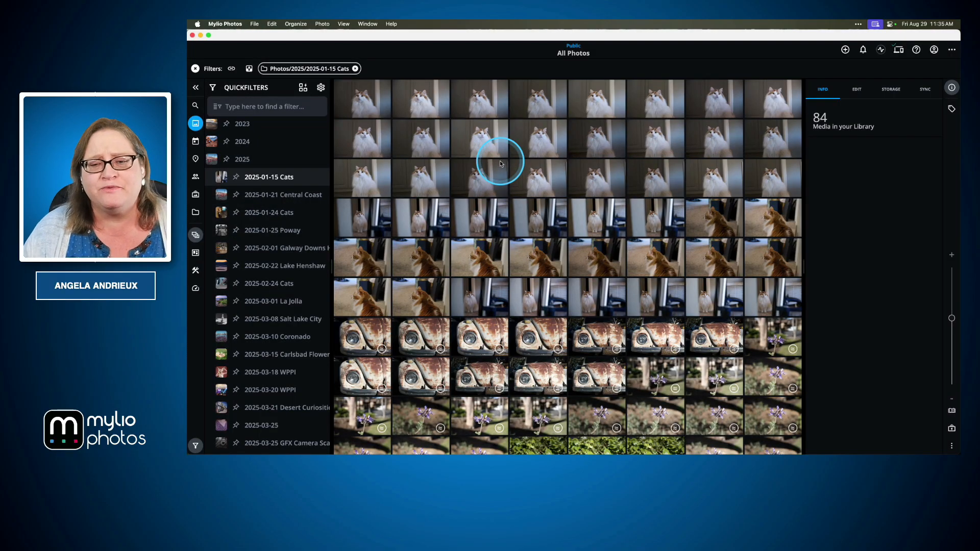
Review the filtered cat folder and the Keynote slide, then select all photos in the folder and clear the selection.
scroll(635, 400, down, 3)
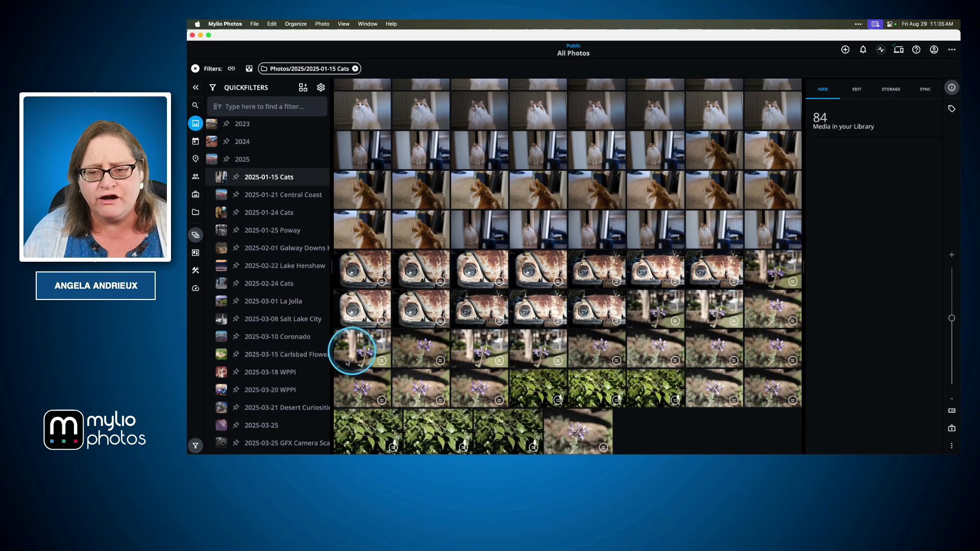
scroll(596, 306, up, 5)
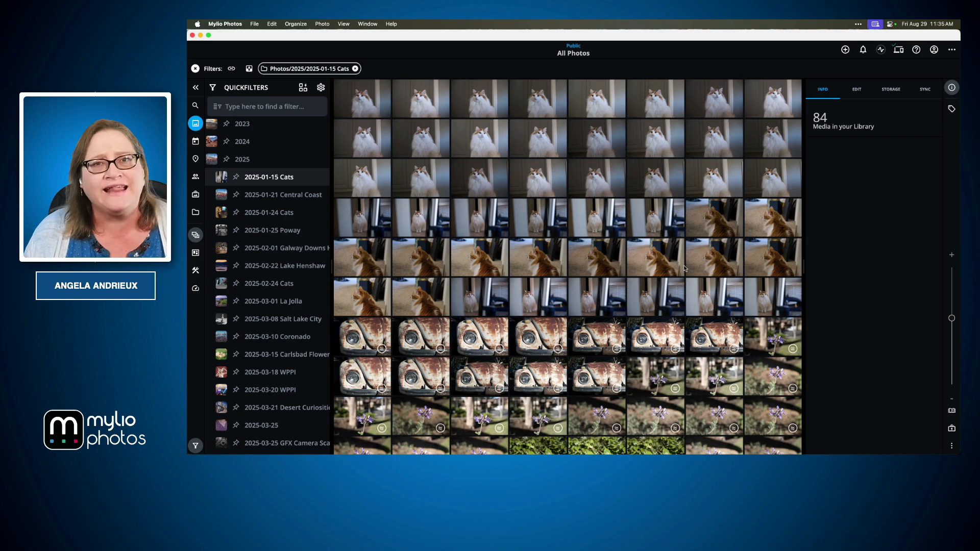
scroll(685, 268, down, 3)
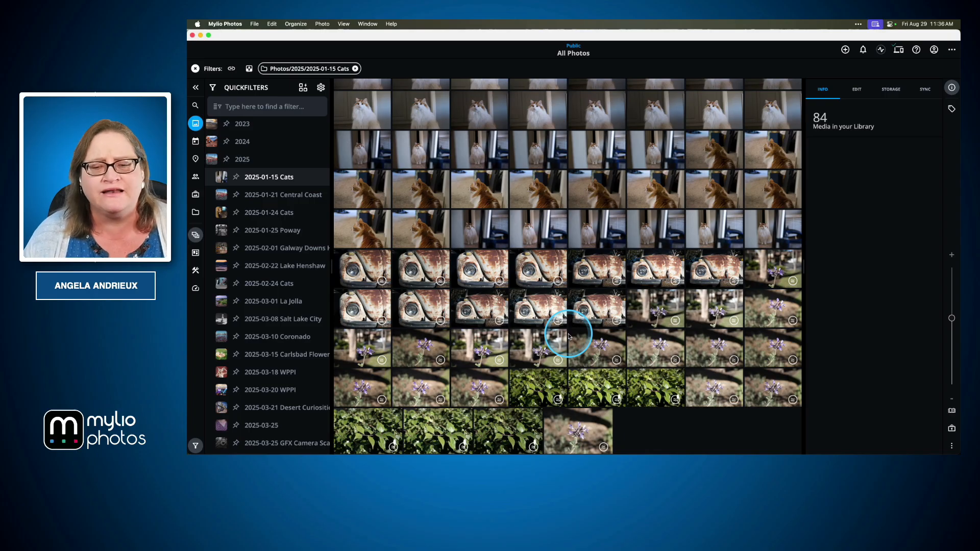
key(super+Tab)
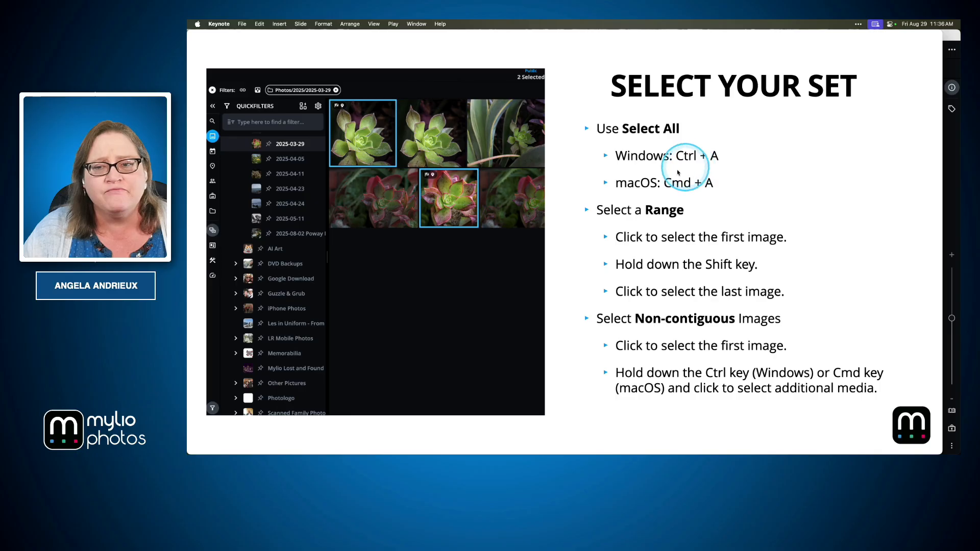
key(super+Tab)
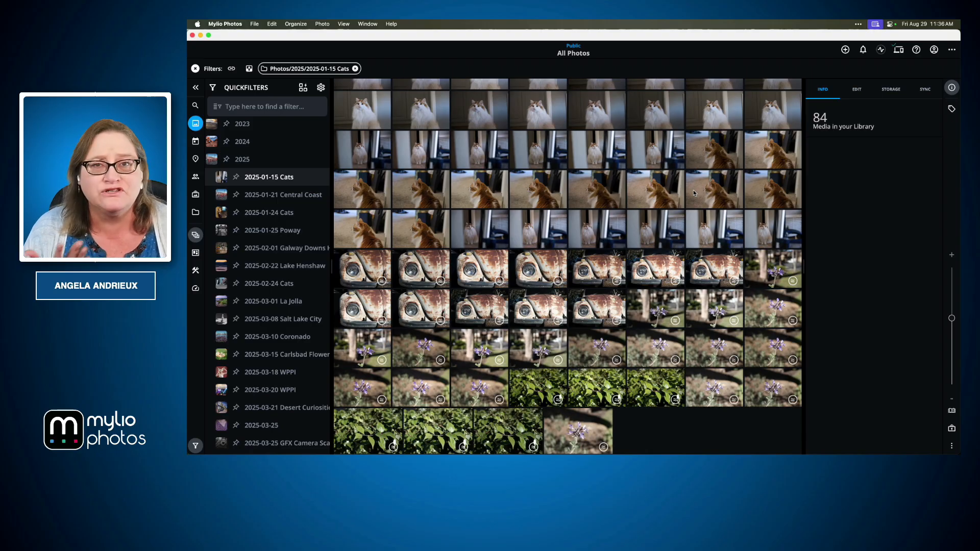
key(super+a)
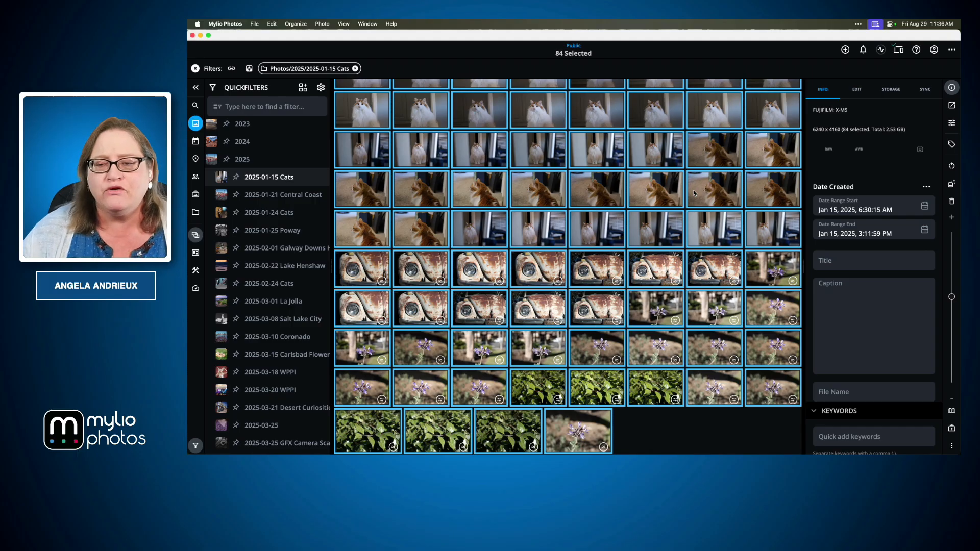
click(666, 416)
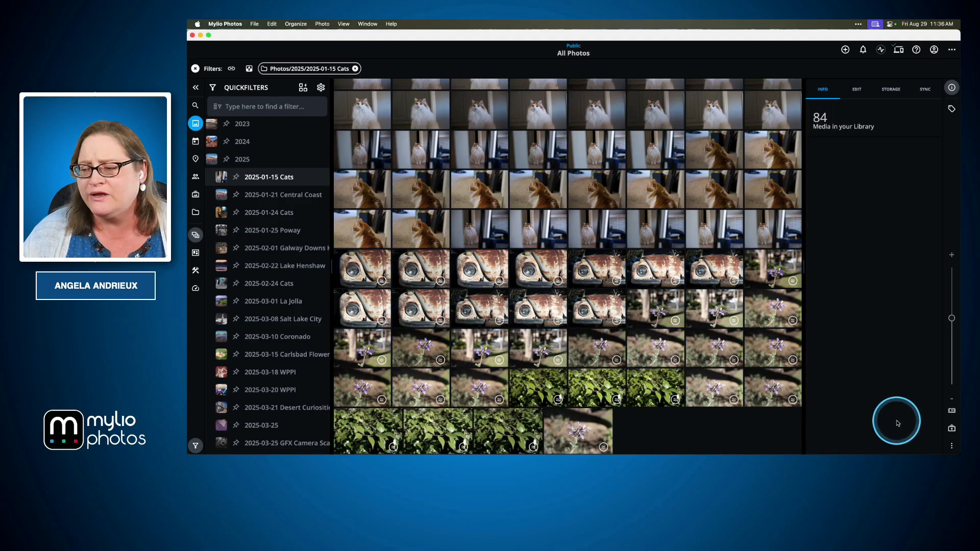
Use the view's Select All option on the filtered photos, consult the Keynote slide, and deselect everything.
click(953, 449)
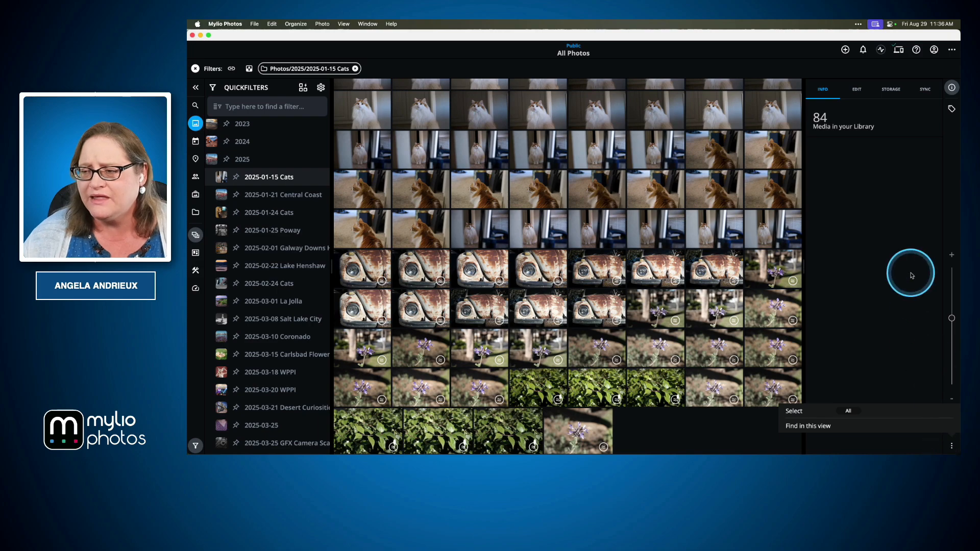
click(849, 412)
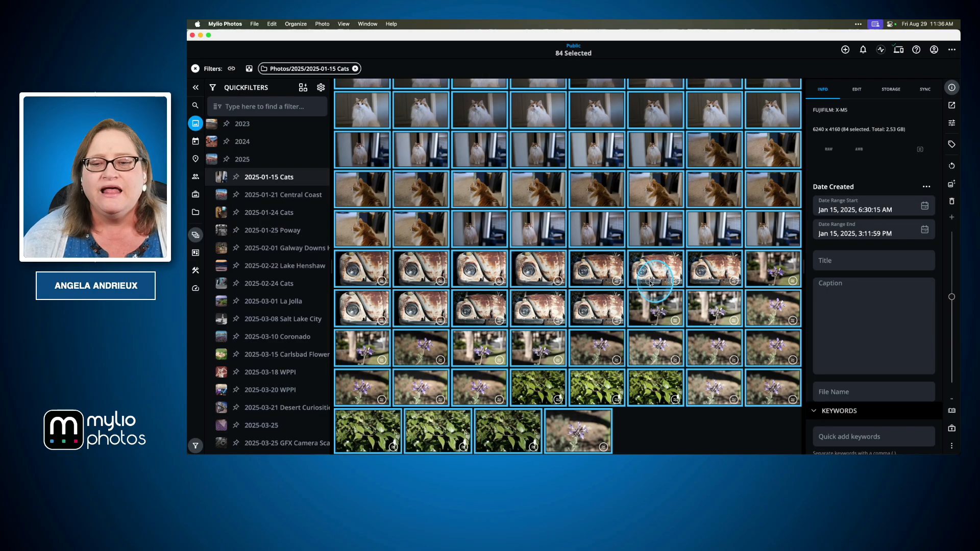
key(super+Tab)
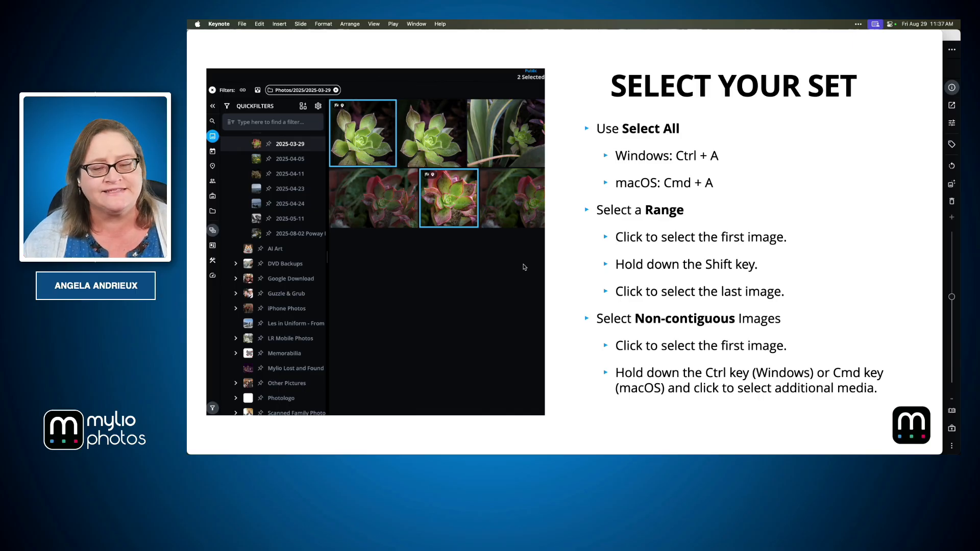
key(super+Tab)
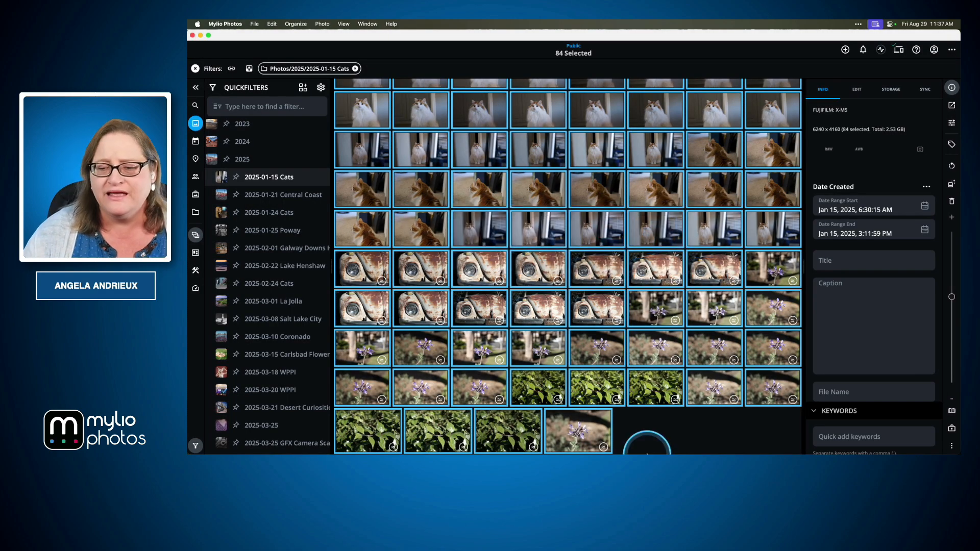
click(647, 444)
scroll(586, 275, up, 3)
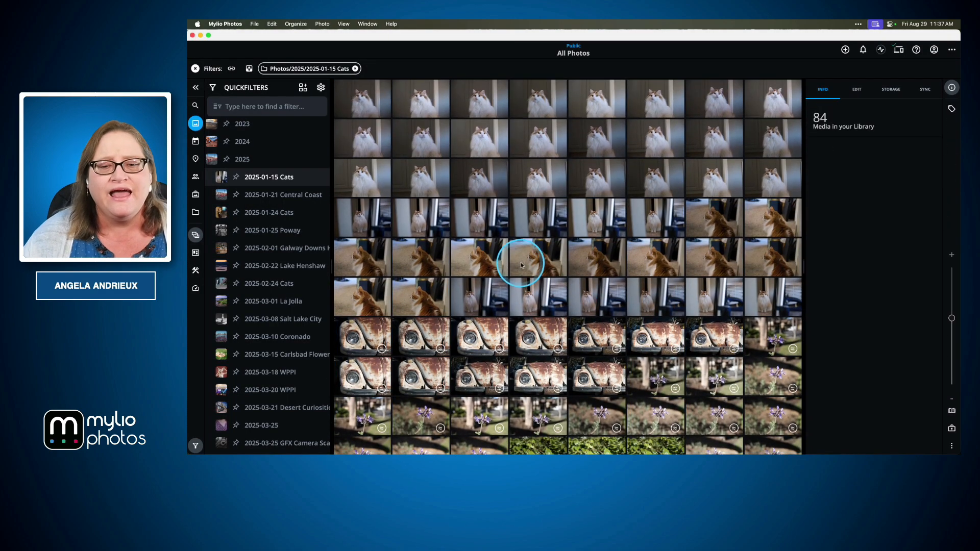
Select the continuous range from the first cat photo through the last cat photo above the rusty car, and consult the Keynote slide.
click(376, 100)
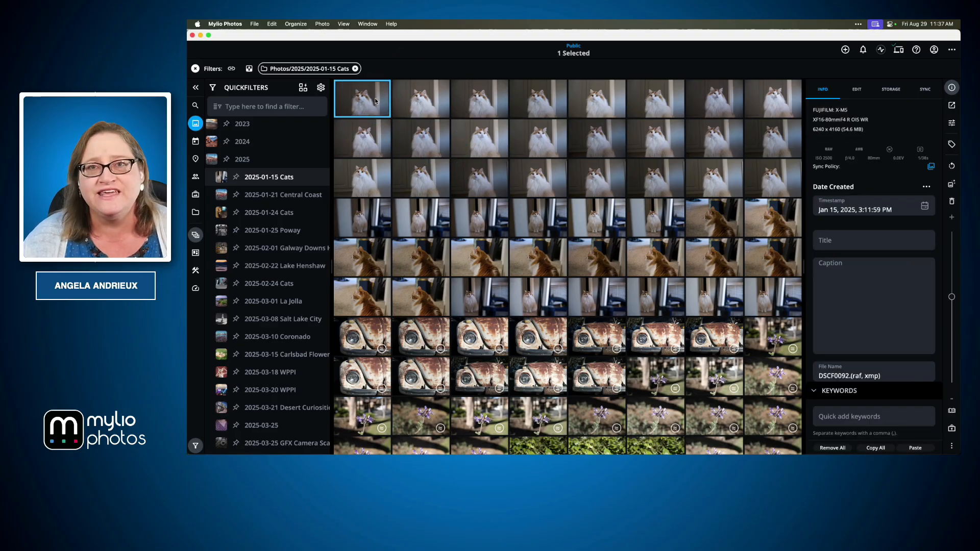
shift+click(775, 305)
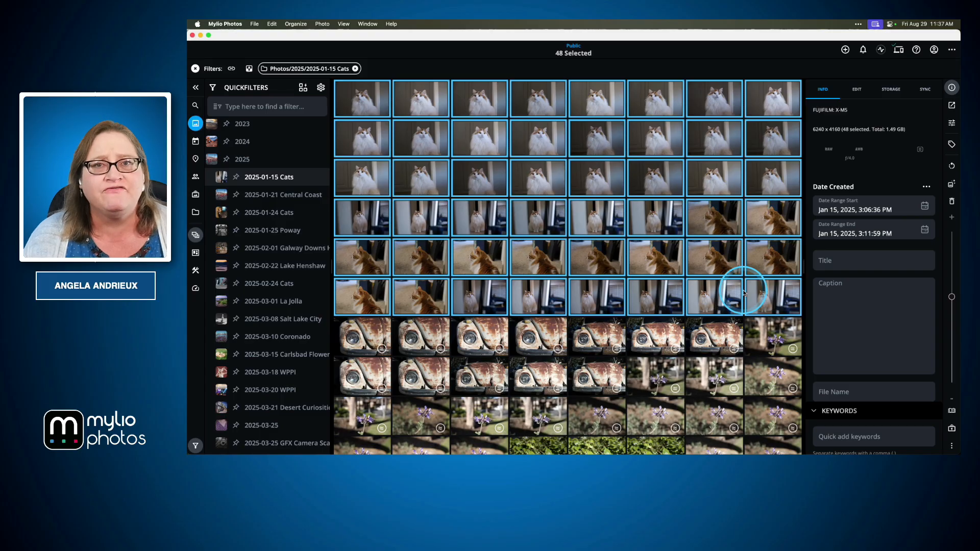
key(super+Tab)
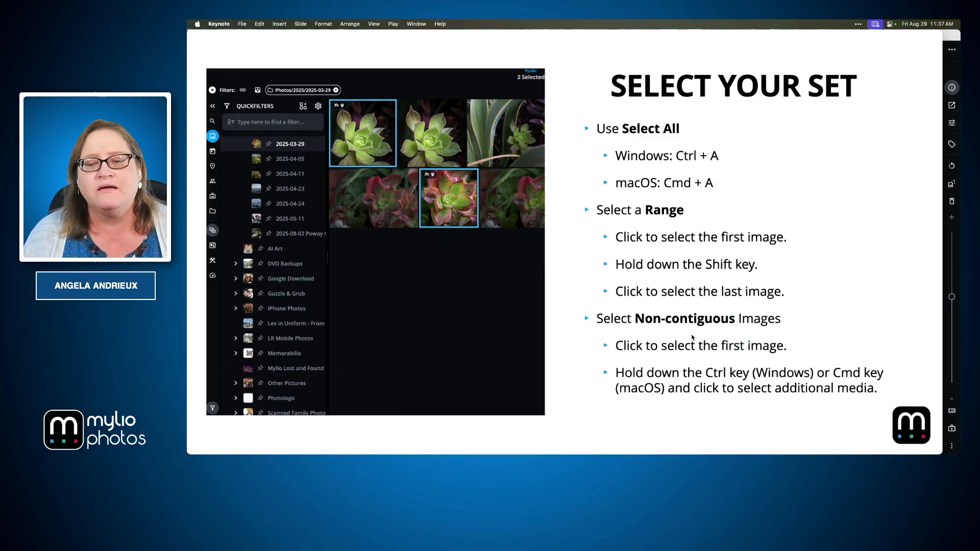
key(super+Tab)
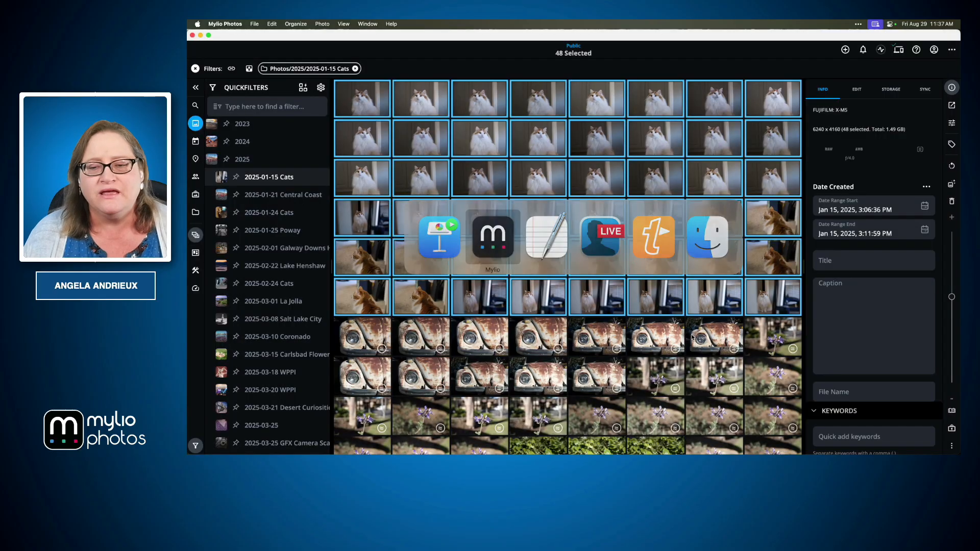
Replace the selection with the range of white cat photos from the first photo through the sixth photo in the fourth row.
click(615, 364)
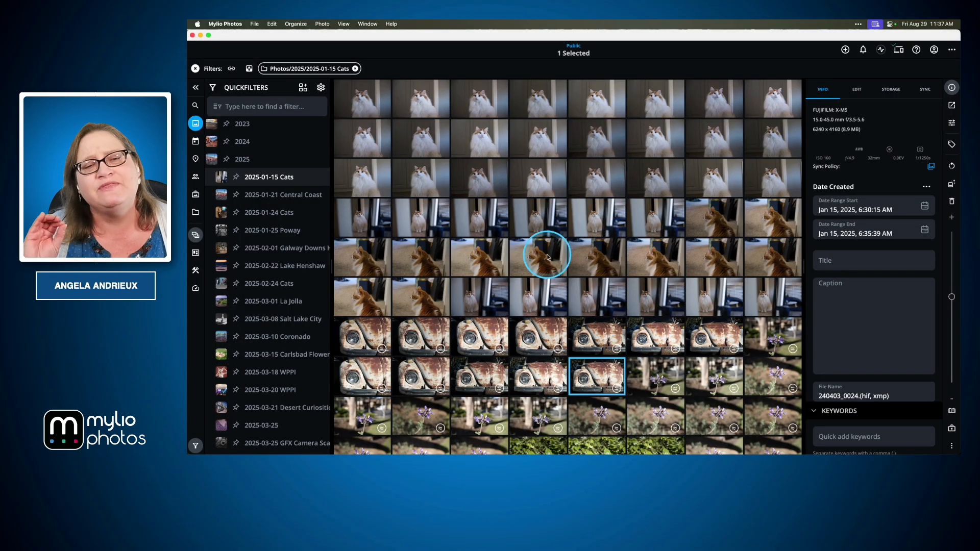
click(372, 104)
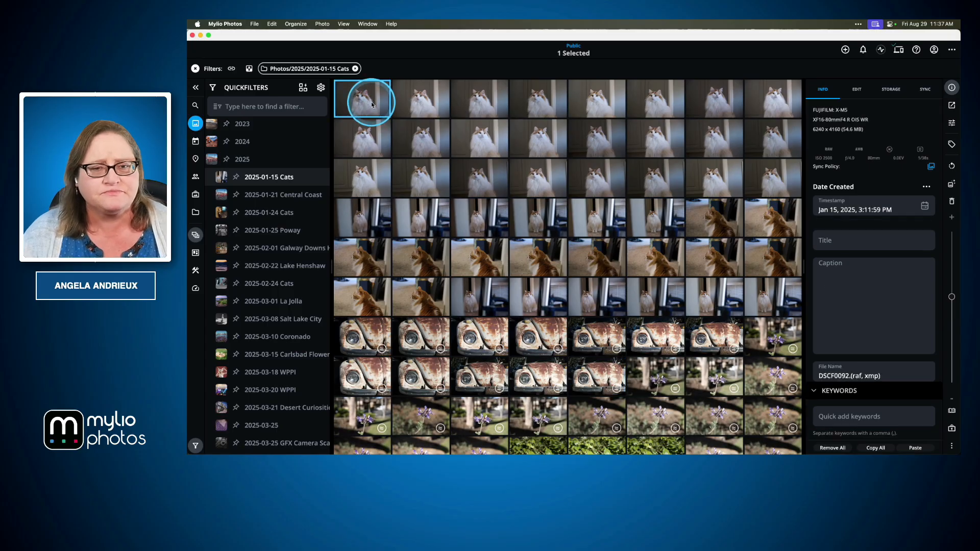
shift+click(661, 221)
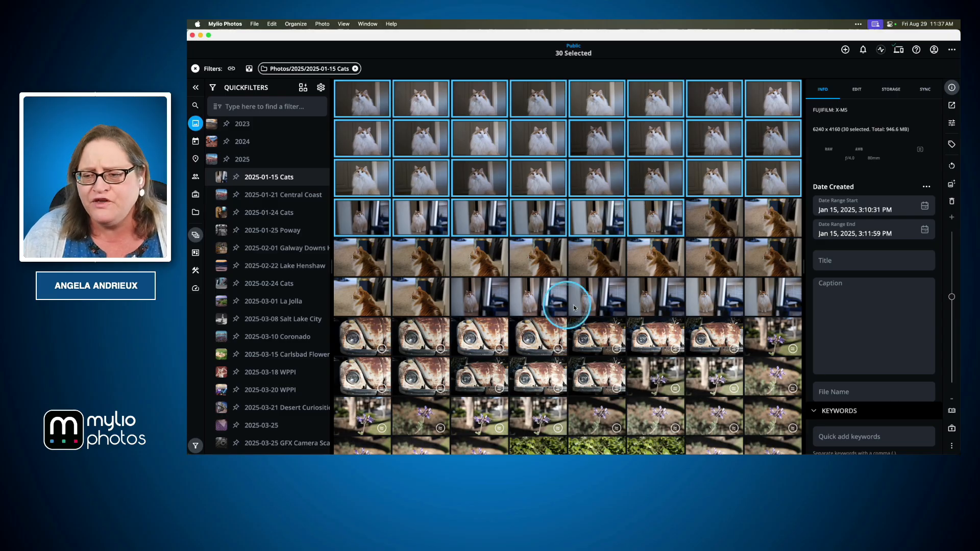
Add the six non-contiguous white cat photos in the sixth row to the current selection.
super+click(480, 307)
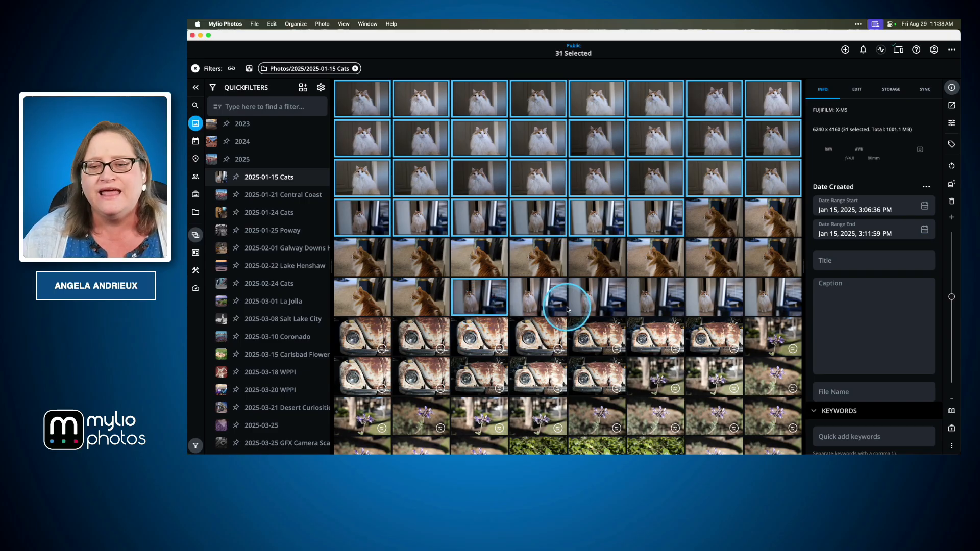
super+click(540, 304)
super+click(595, 304)
super+click(654, 301)
super+click(720, 300)
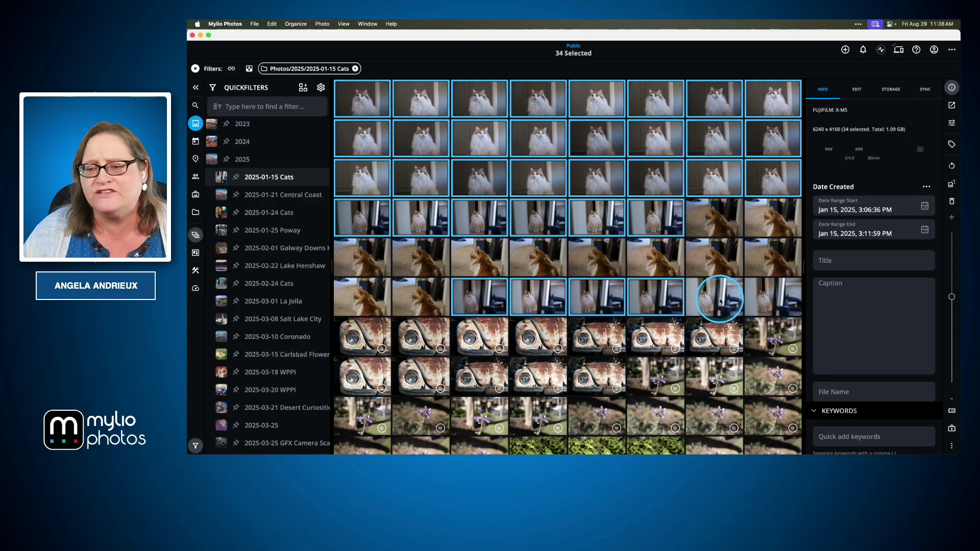
super+click(783, 305)
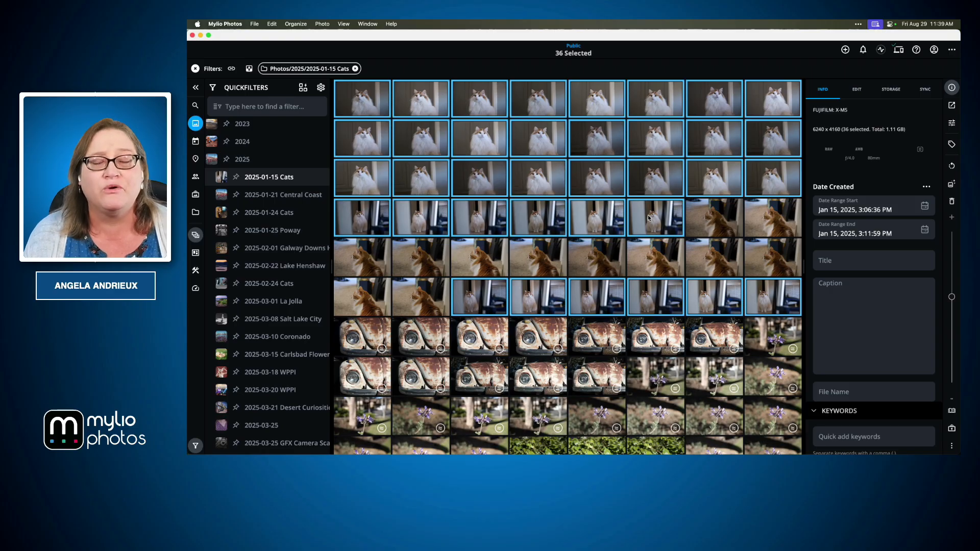
Switch to the Keynote presentation showing the "Select Your Set" slide.
key(super+Tab)
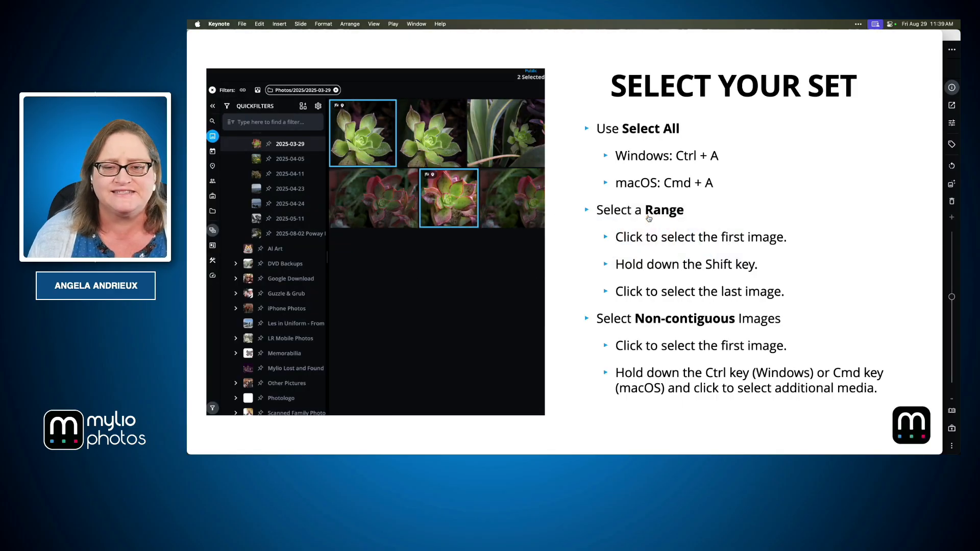
click(644, 216)
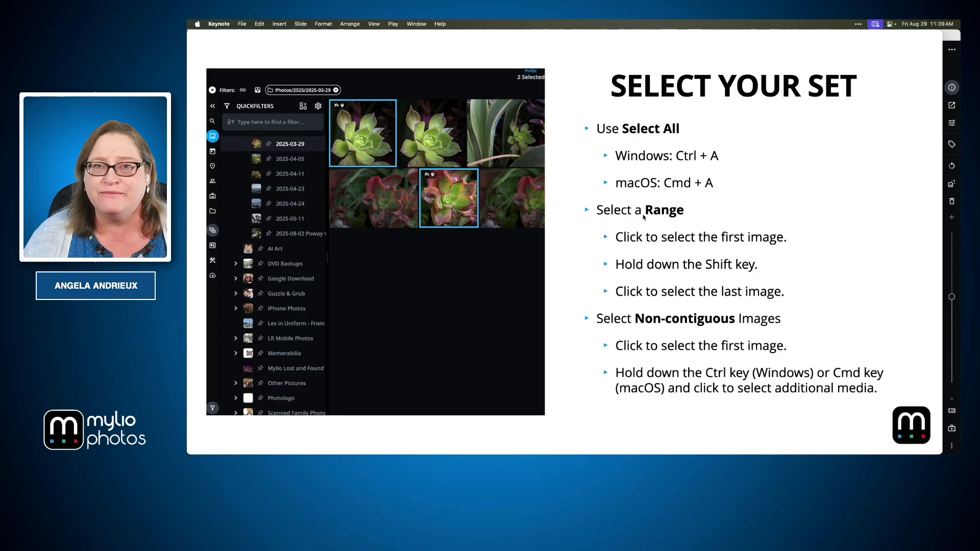
Advance the presentation to the "Open the Info Panel" slide and switch to Mylio Photos.
click(582, 257)
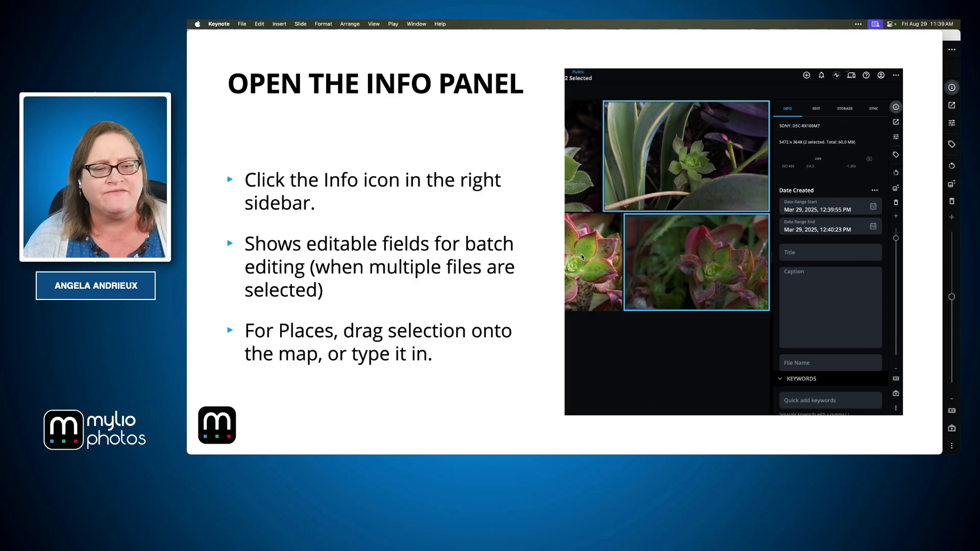
key(super+Tab)
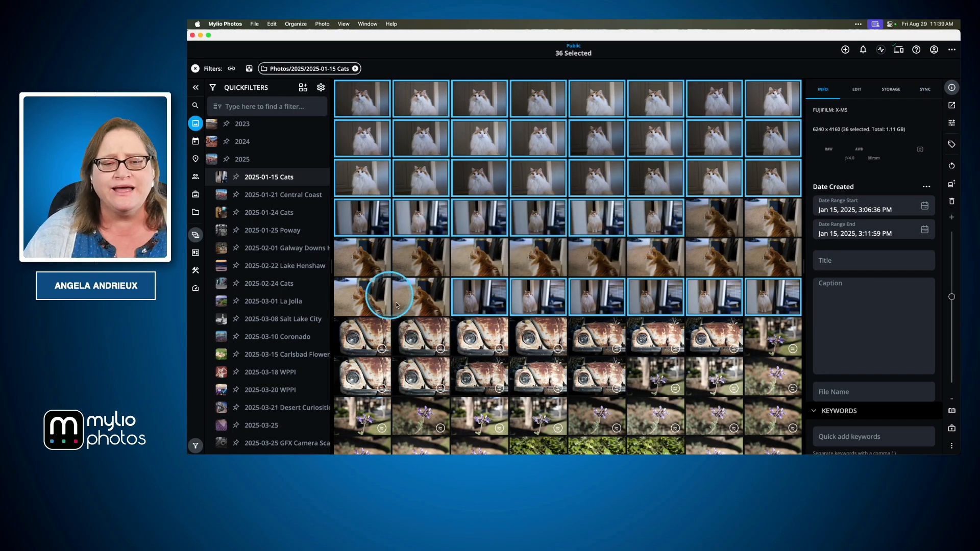
Replace the selection with the continuous range from the first cat photo through the last cat photo above the rusty car.
click(396, 306)
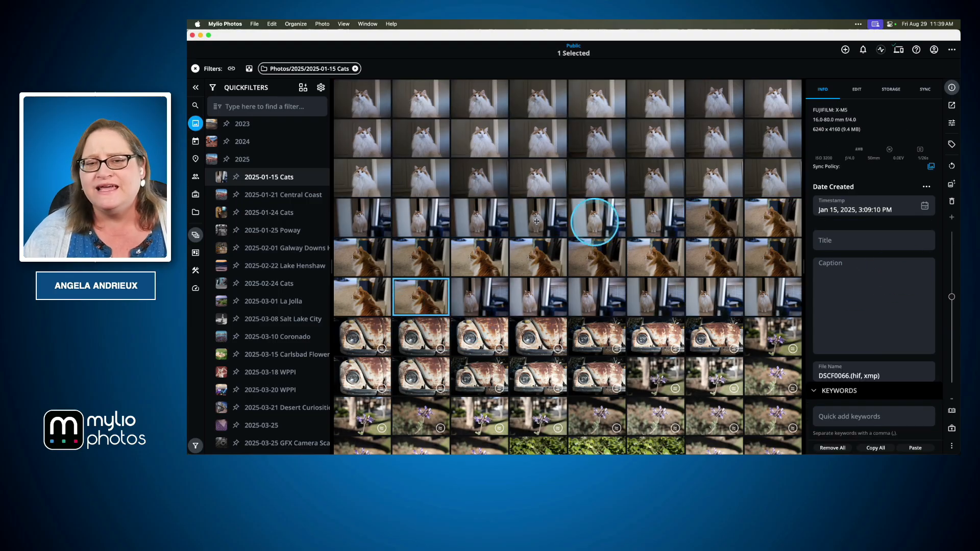
click(368, 103)
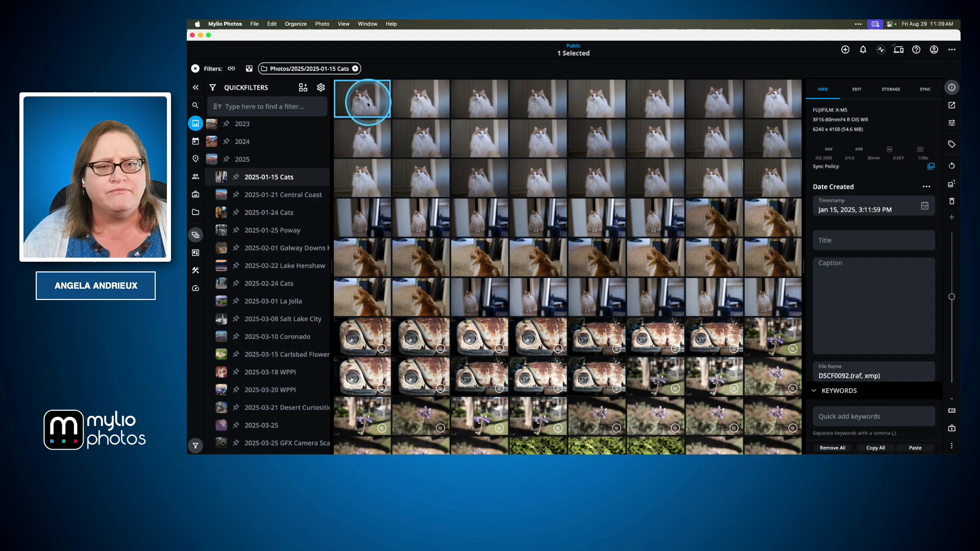
shift+click(772, 296)
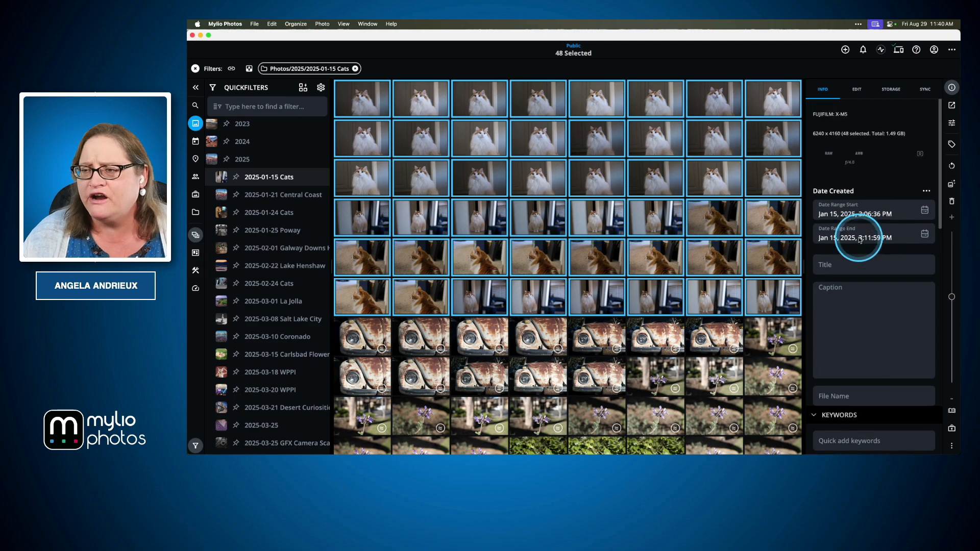
Remove the Tiger Cat and Persian Cat SmartTags from the selected cat photos.
scroll(870, 299, down, 3)
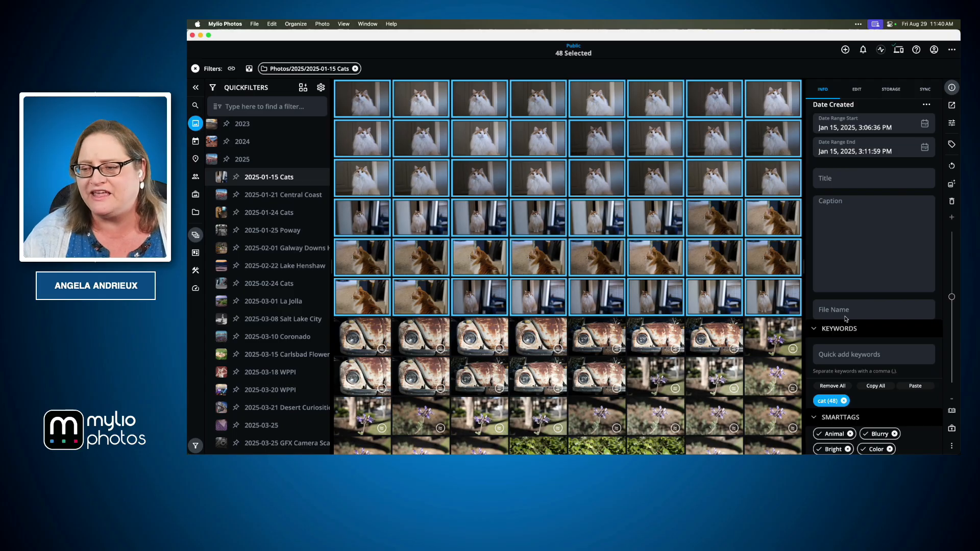
scroll(845, 319, down, 4)
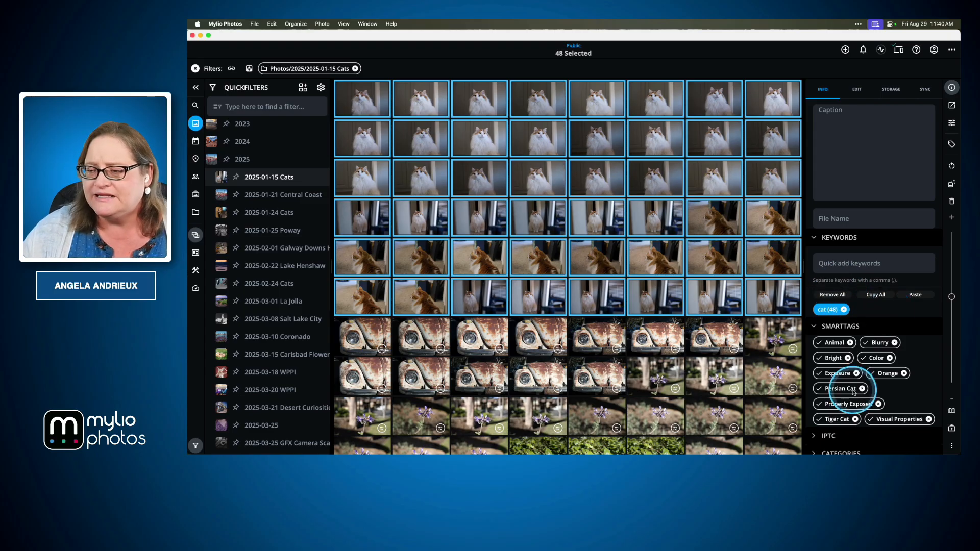
scroll(858, 391, down, 3)
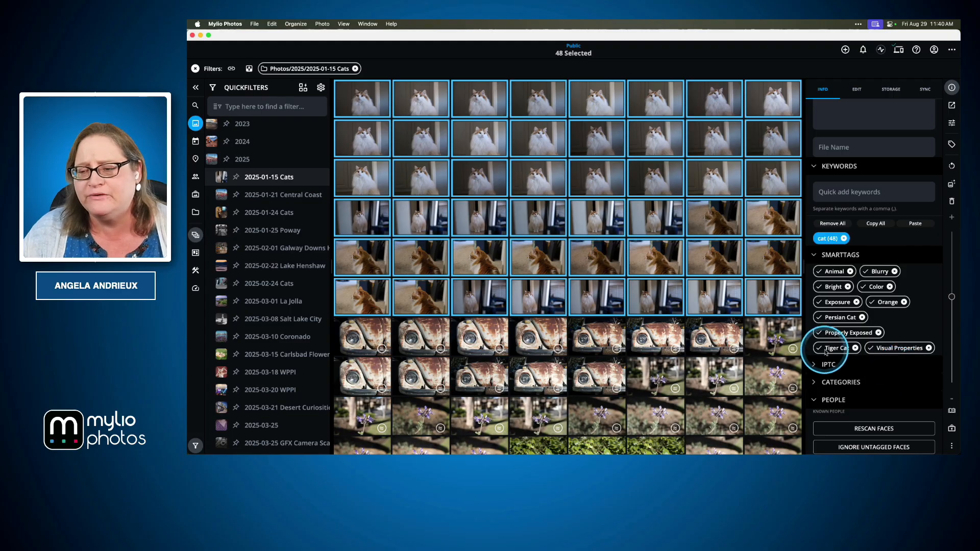
click(856, 349)
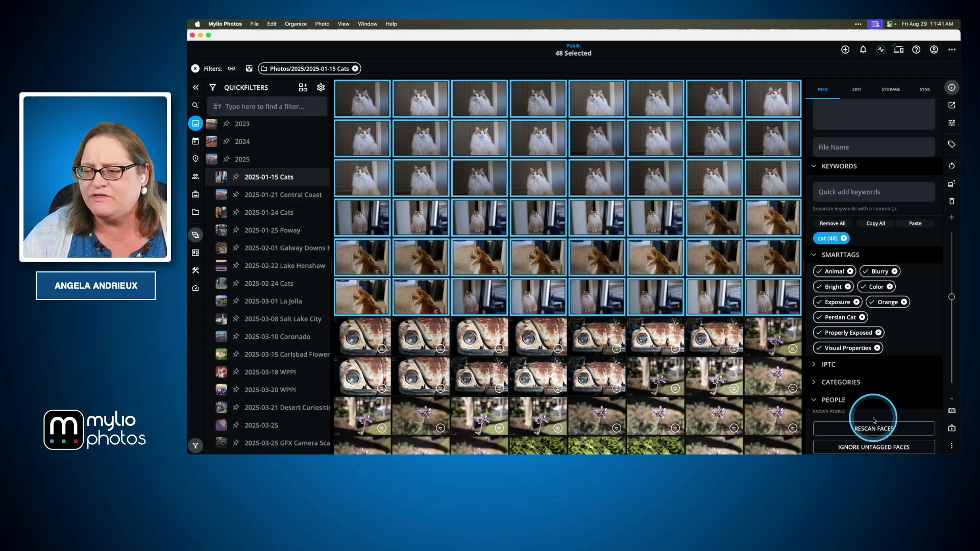
click(862, 317)
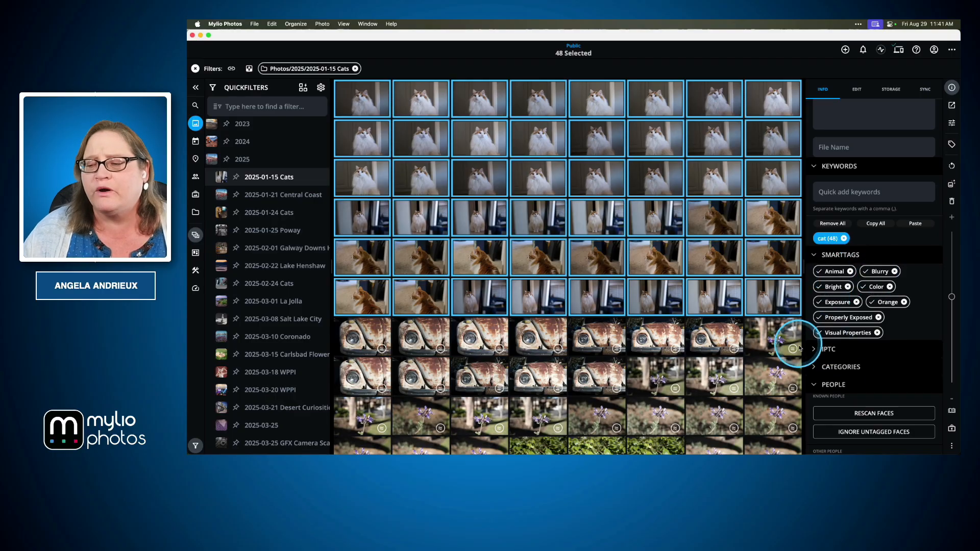
Expand the IPTC section and review its creator, contact and copyright fields for the selected photos.
scroll(812, 348, down, 2)
click(814, 318)
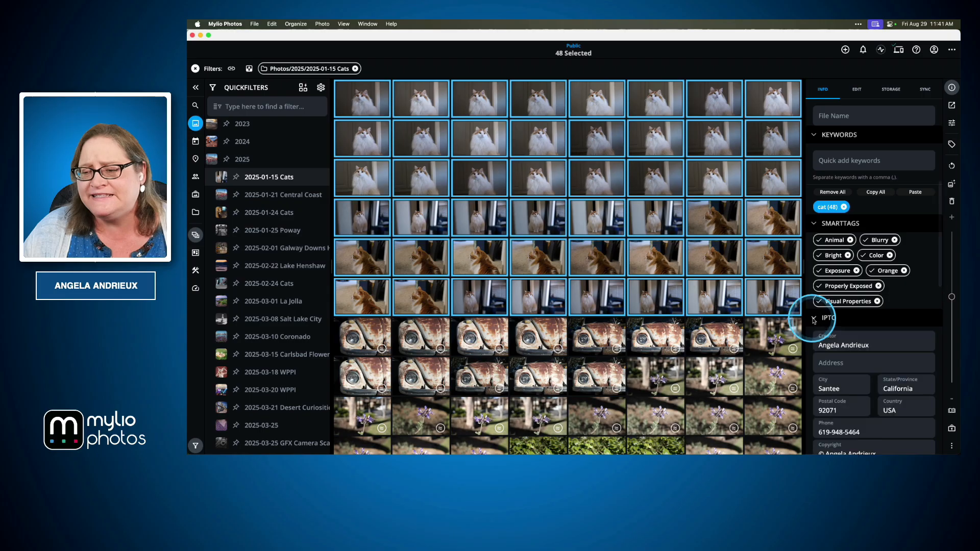
scroll(855, 314, down, 8)
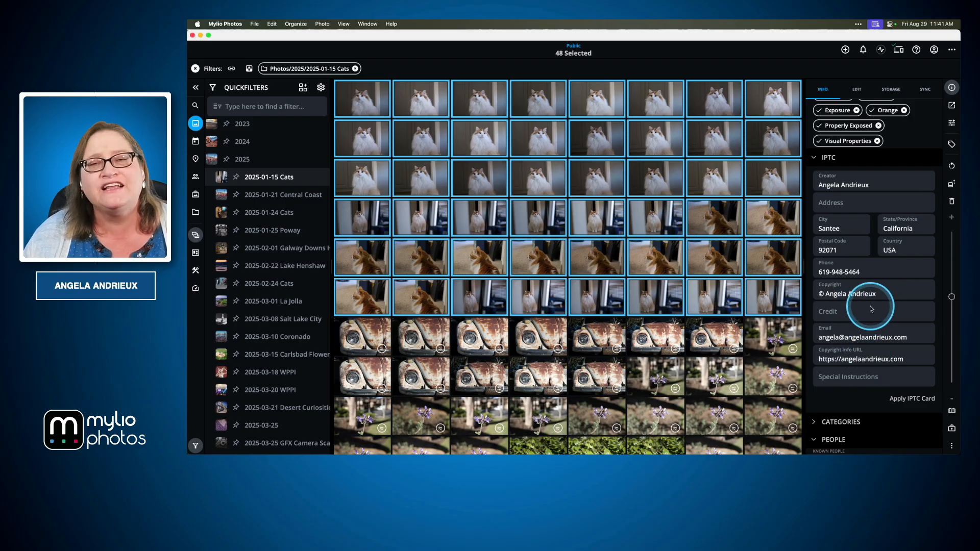
scroll(871, 309, down, 5)
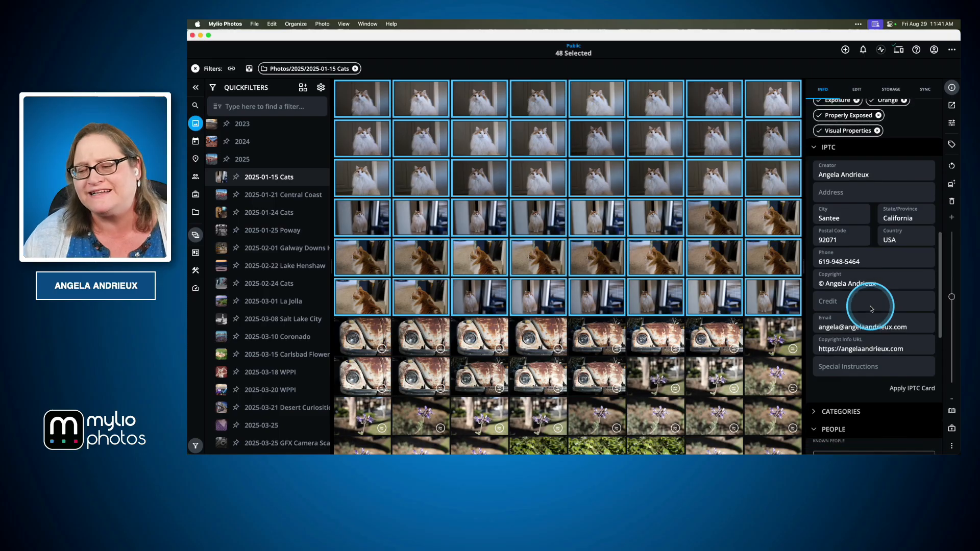
Assign the Personal category to all the selected cat photos.
click(814, 312)
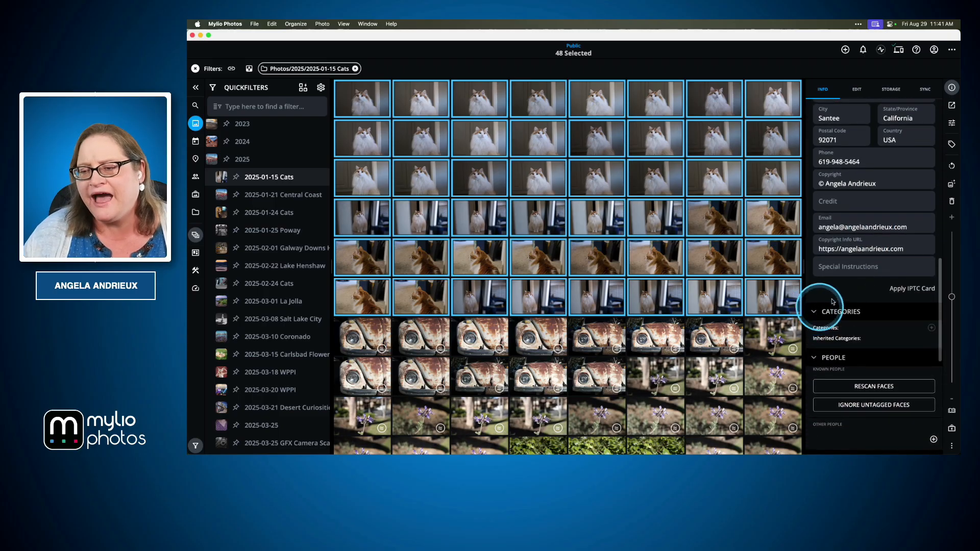
scroll(842, 286, down, 3)
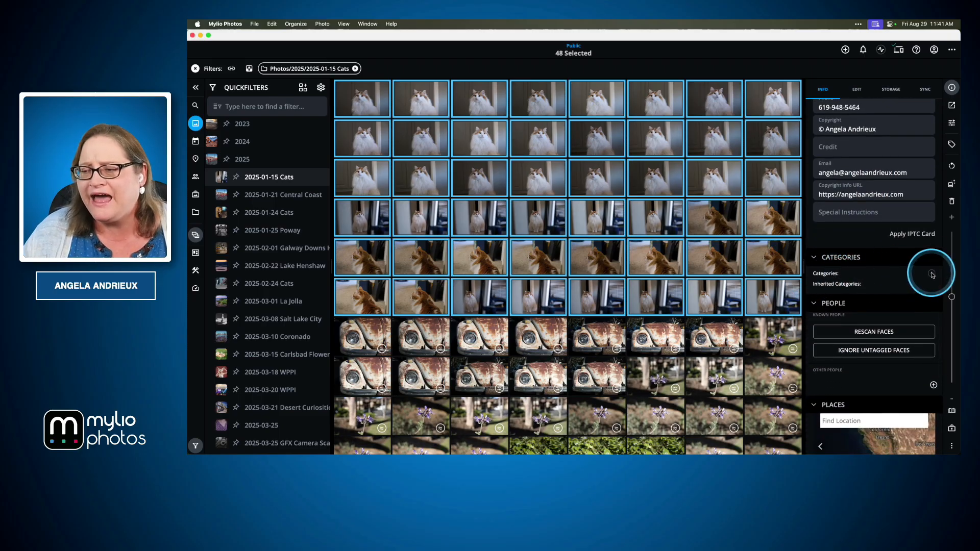
click(932, 275)
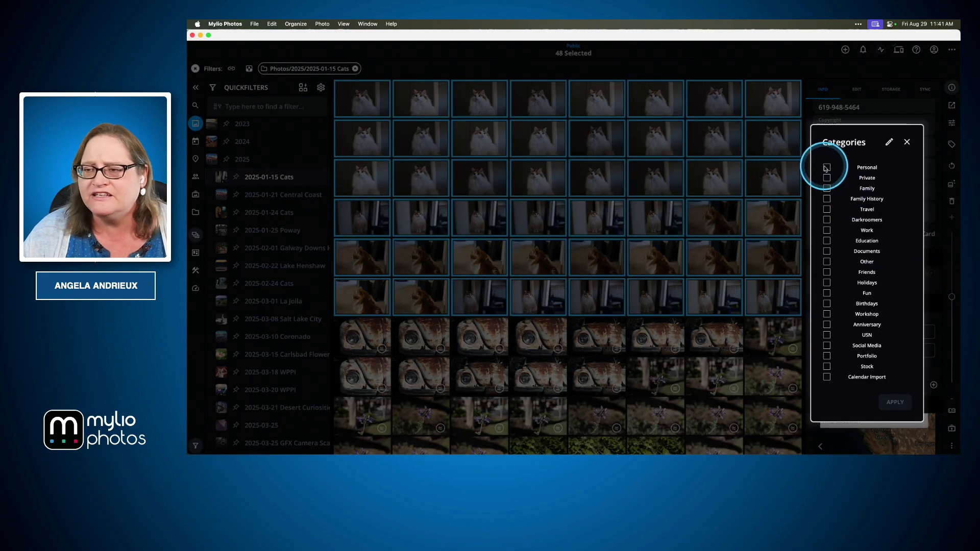
click(827, 168)
click(895, 402)
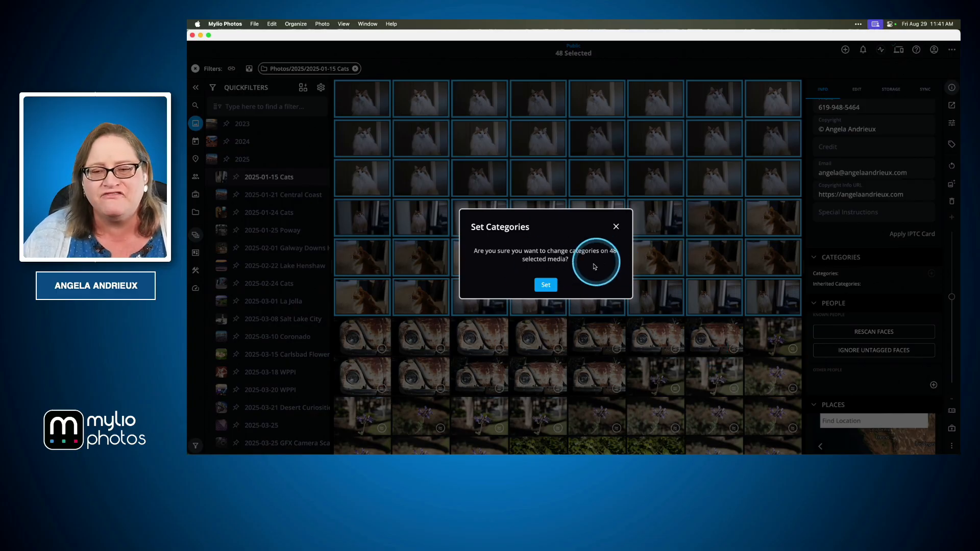
click(551, 285)
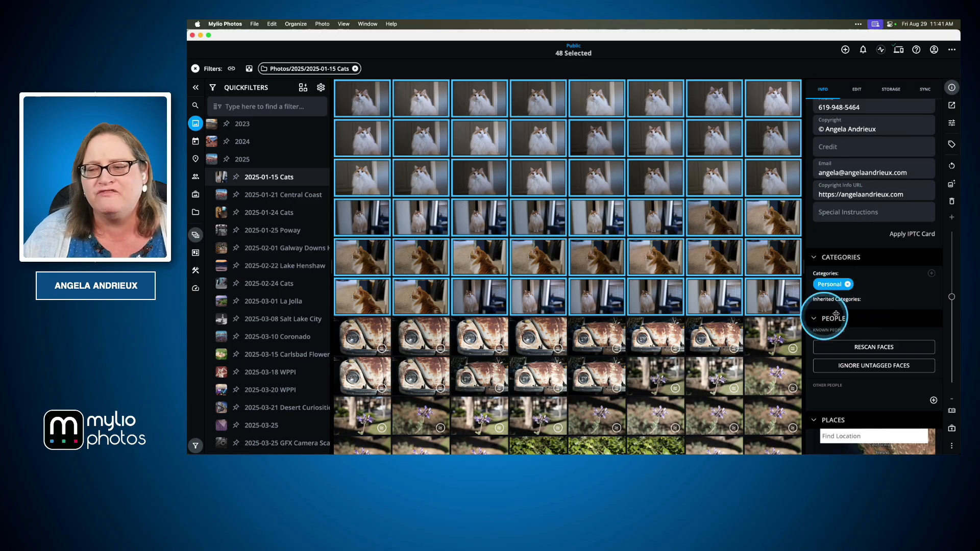
Enlarge the Places map and search it for "santee,ca", choosing Santee, California.
scroll(878, 307, down, 1)
scroll(878, 307, down, 3)
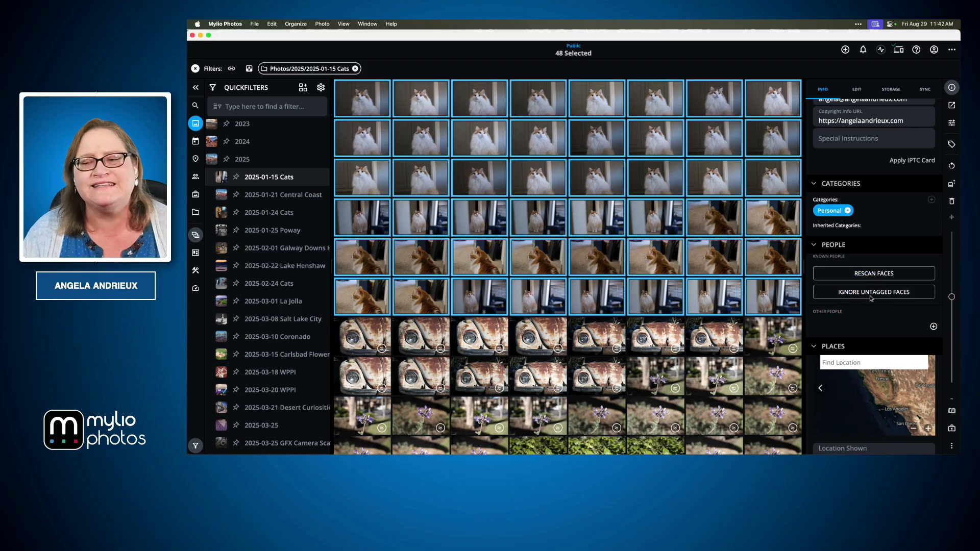
scroll(871, 298, down, 2)
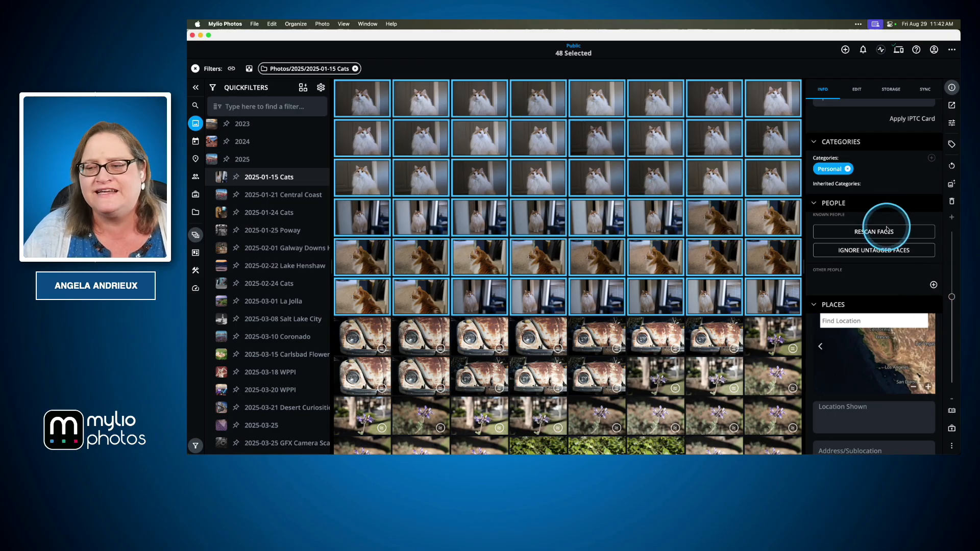
scroll(888, 229, down, 3)
scroll(887, 230, down, 4)
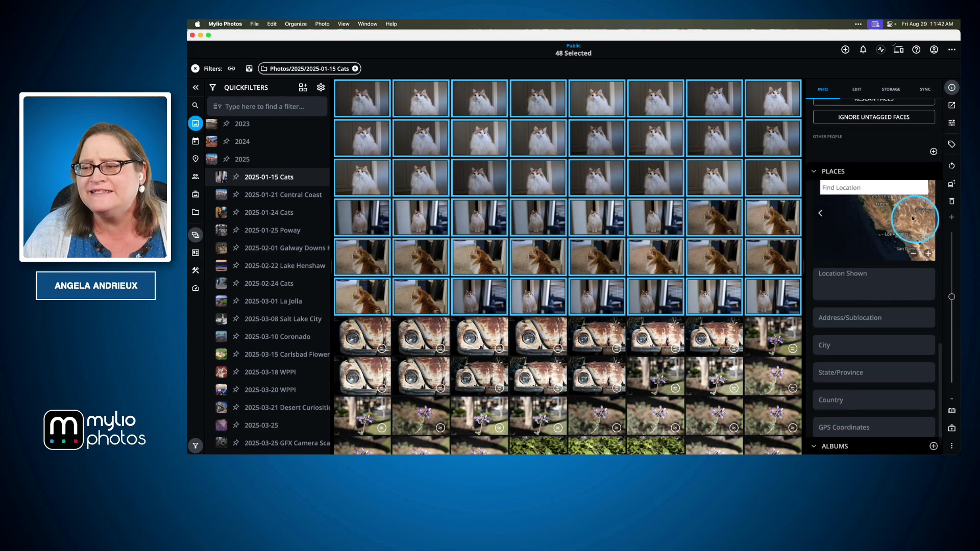
click(821, 214)
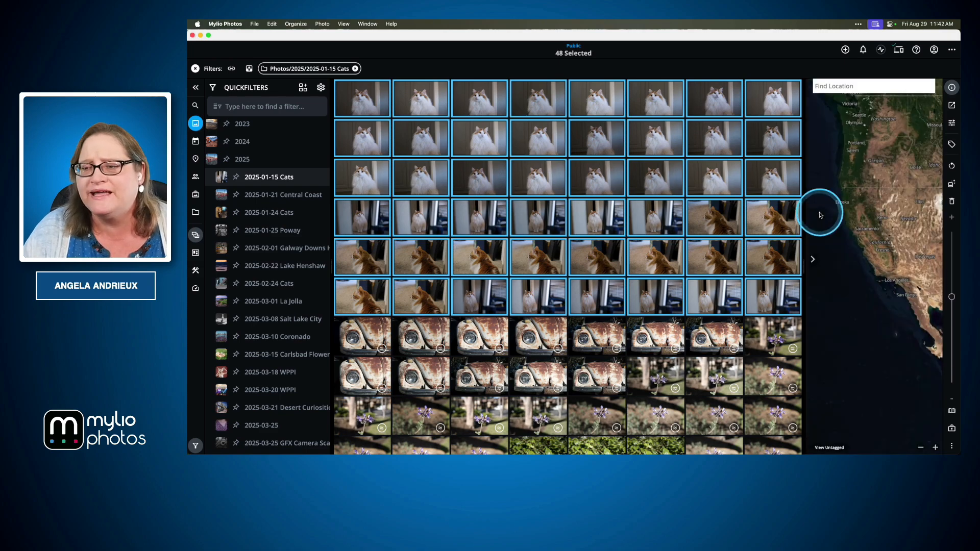
click(852, 94)
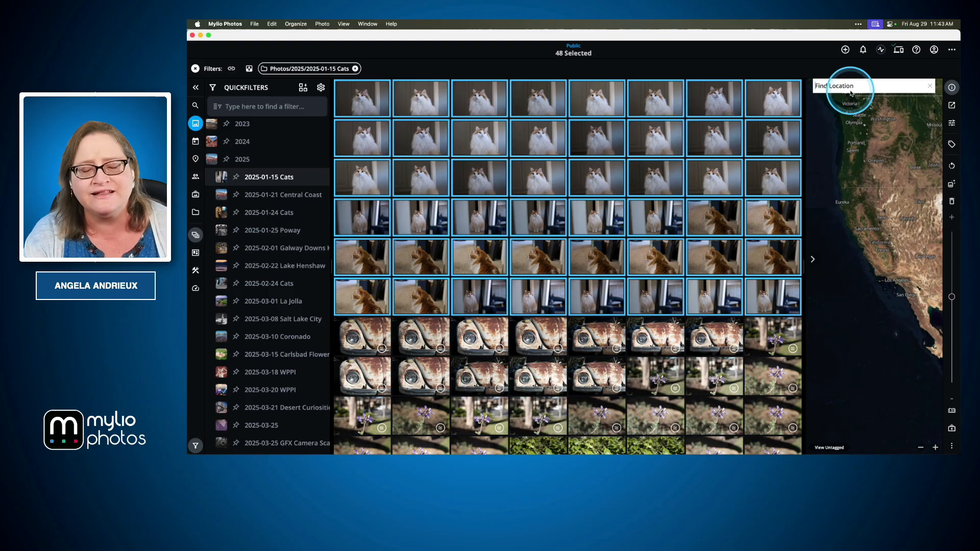
text(santee)
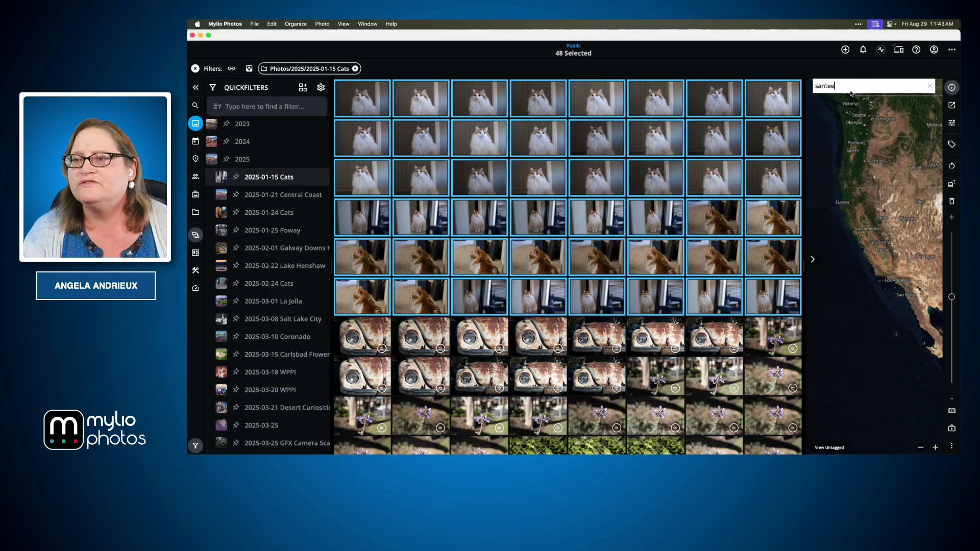
text(,ca)
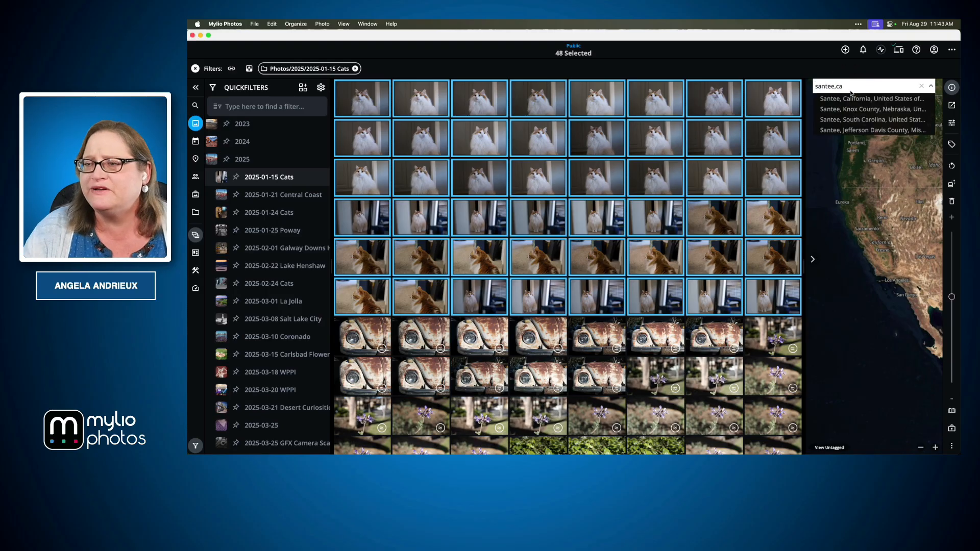
click(854, 98)
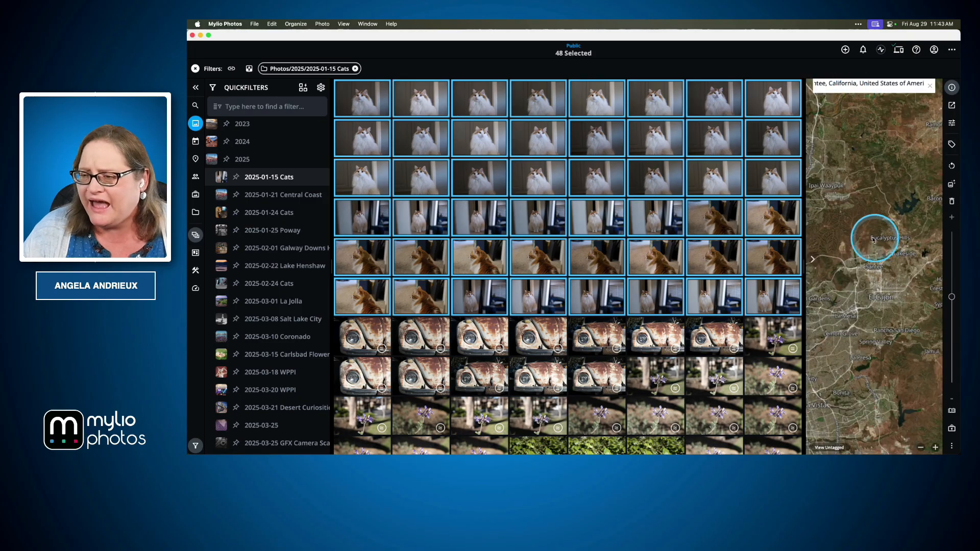
Geotag the selected cat photos by placing them at Santee on the map, and review their location fields in Places.
mouse_move(647, 253)
mouse_down()
mouse_move(763, 248)
mouse_move(856, 263)
mouse_move(844, 242)
mouse_up()
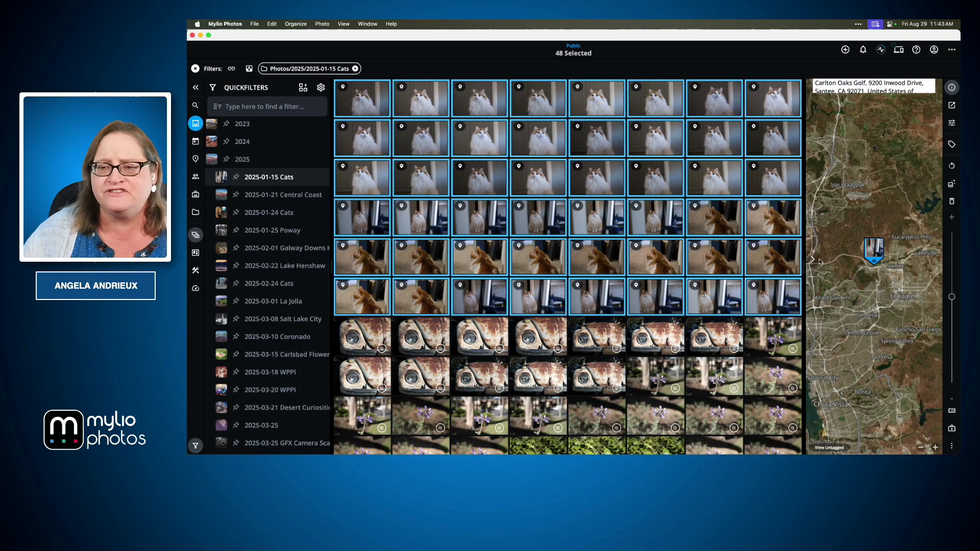
click(695, 207)
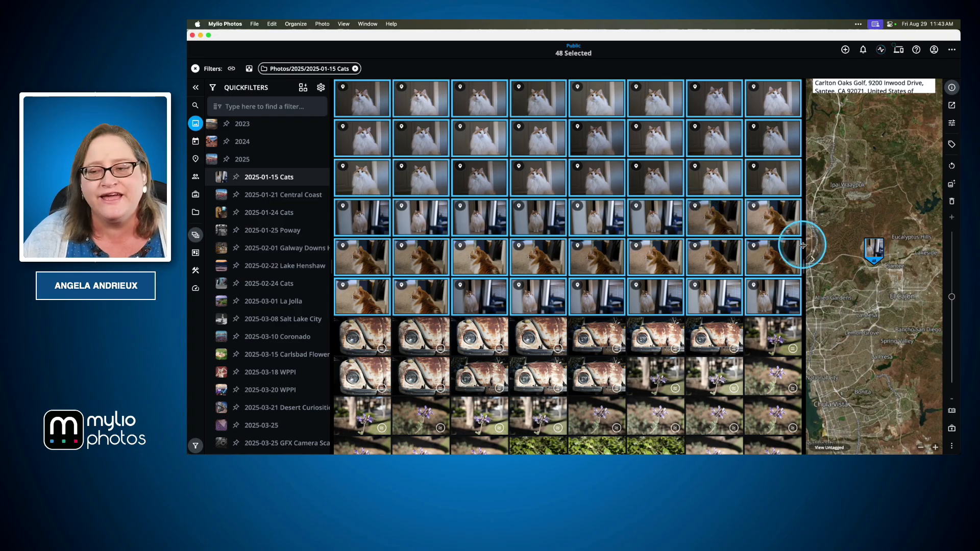
click(814, 259)
scroll(818, 266, down, 10)
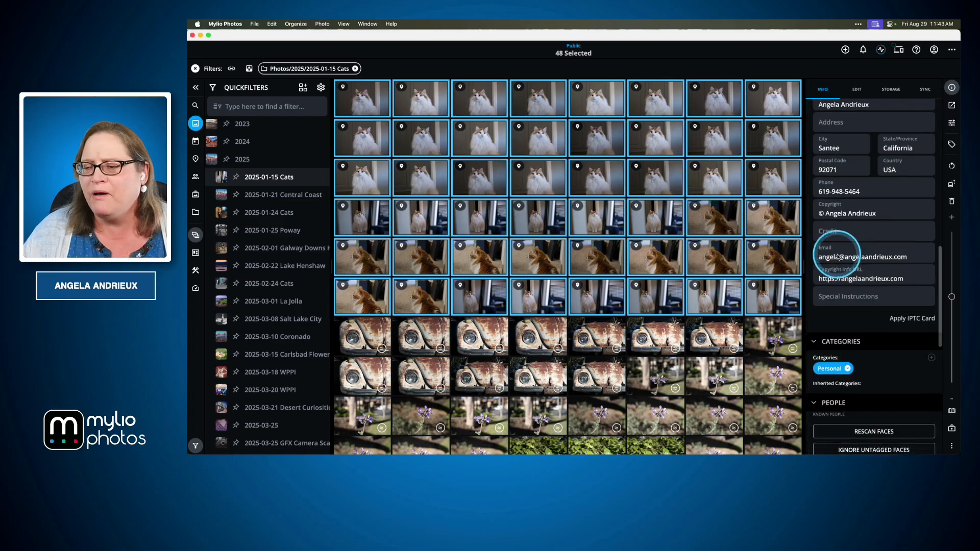
scroll(839, 257, down, 5)
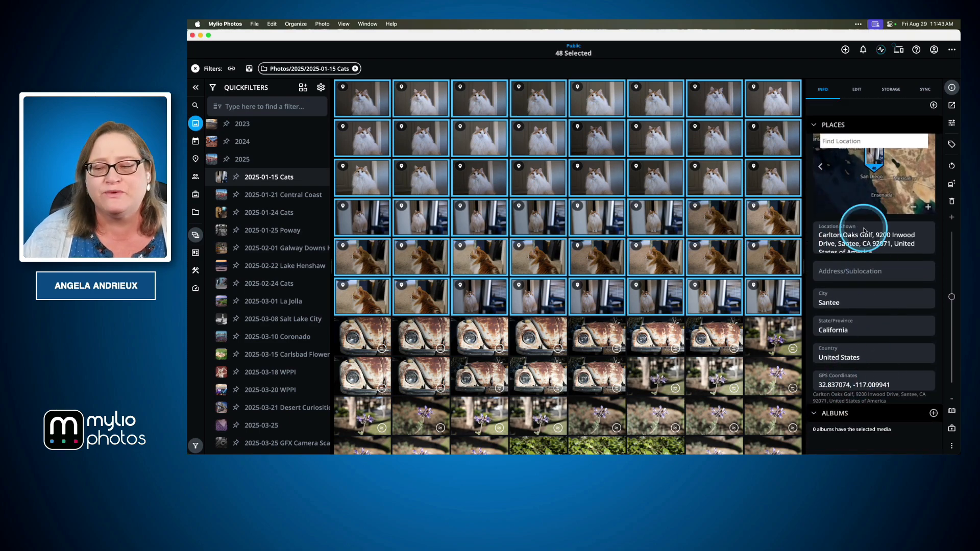
Examine the album choices for the selected photos and close the album chooser without assigning an album.
scroll(862, 233, down, 2)
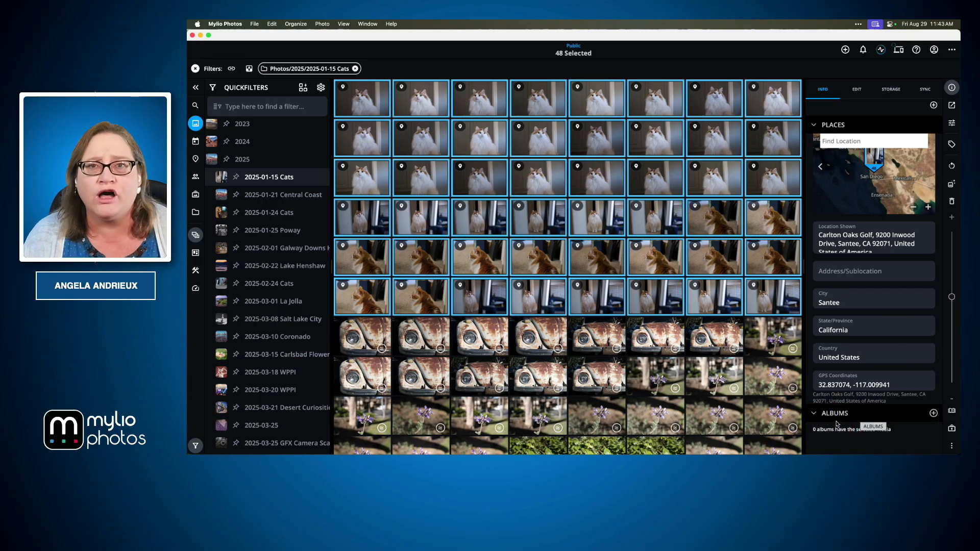
click(934, 413)
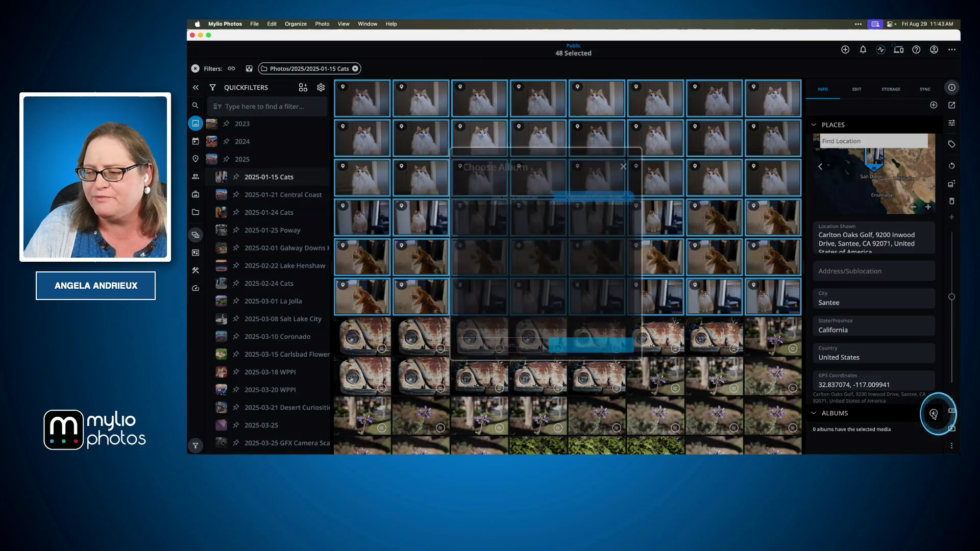
click(472, 202)
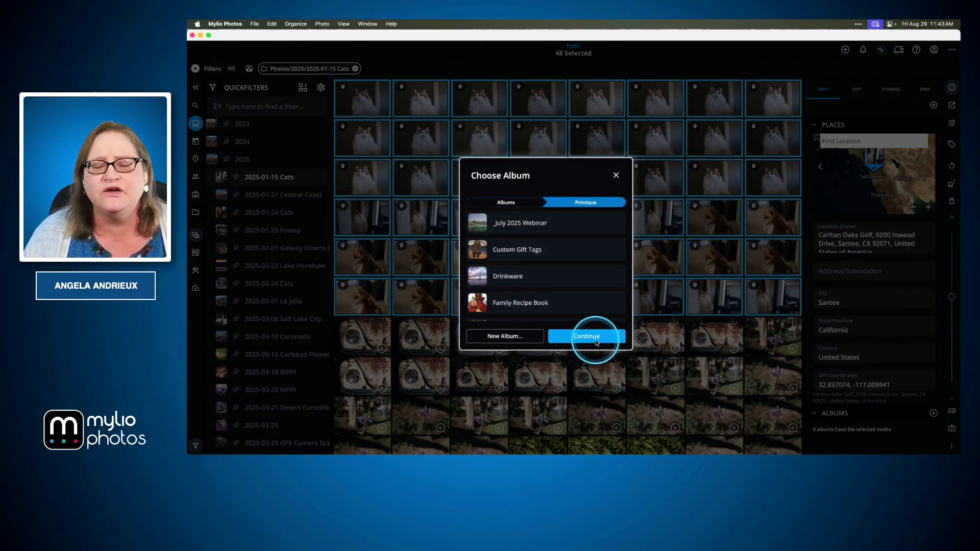
click(616, 176)
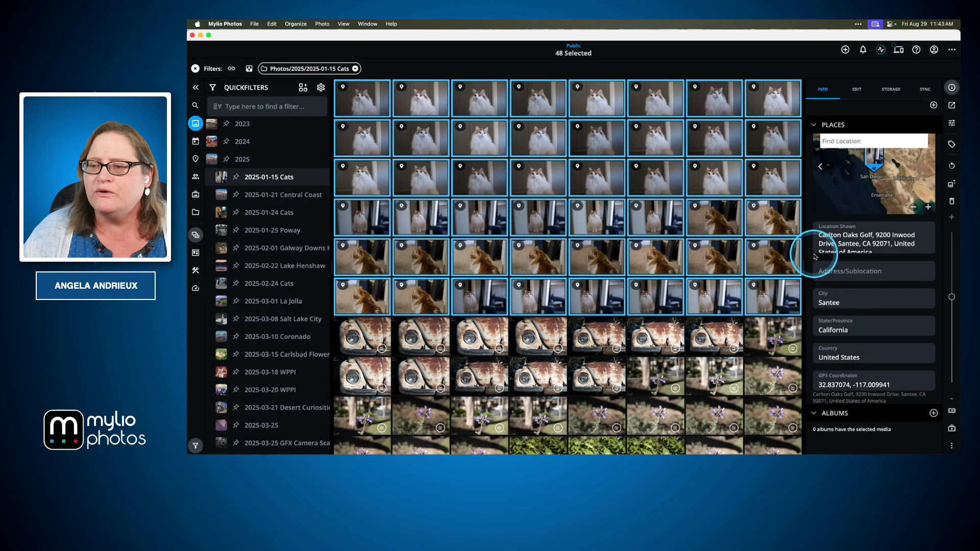
scroll(813, 240, up, 1)
scroll(832, 181, up, 10)
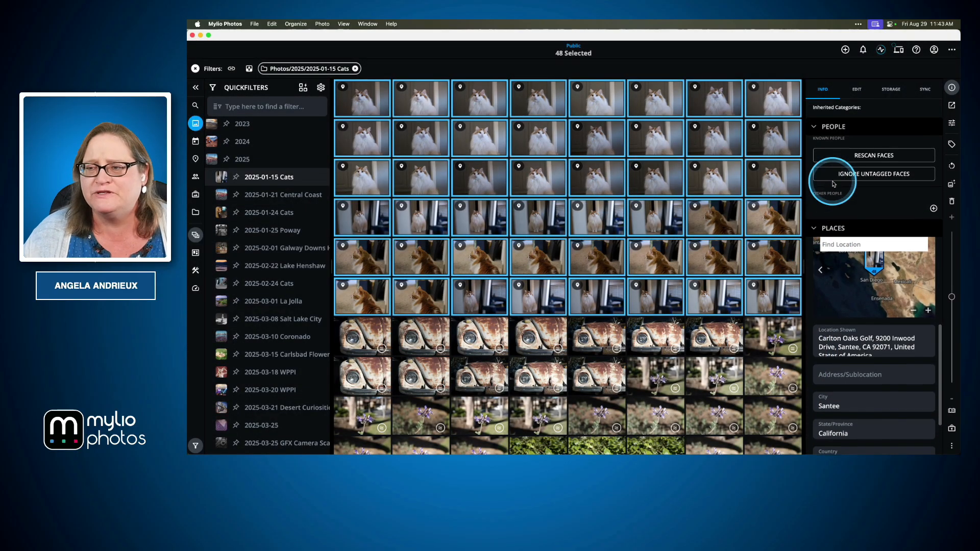
Add the keyword "home" to all the selected cat photos and remove that keyword from them again.
scroll(832, 184, up, 3)
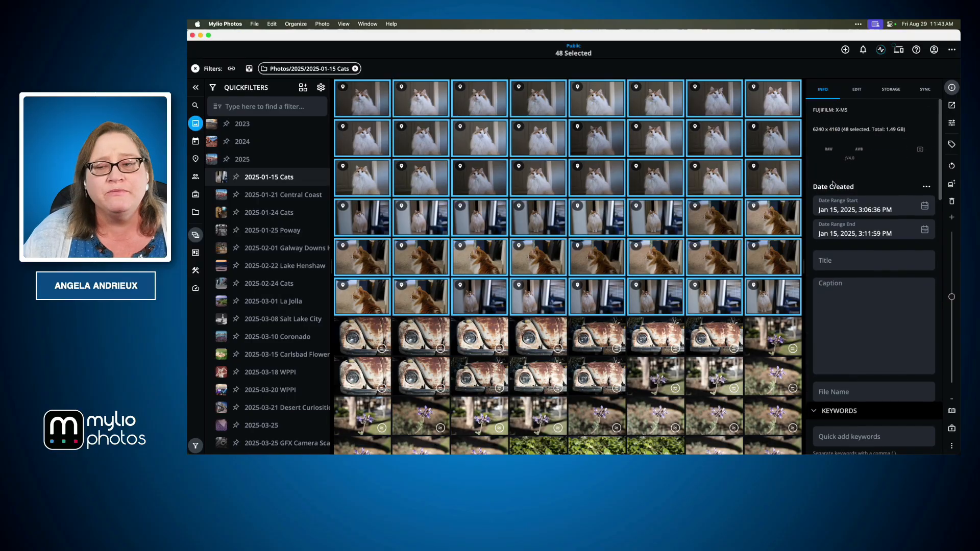
scroll(856, 266, down, 2)
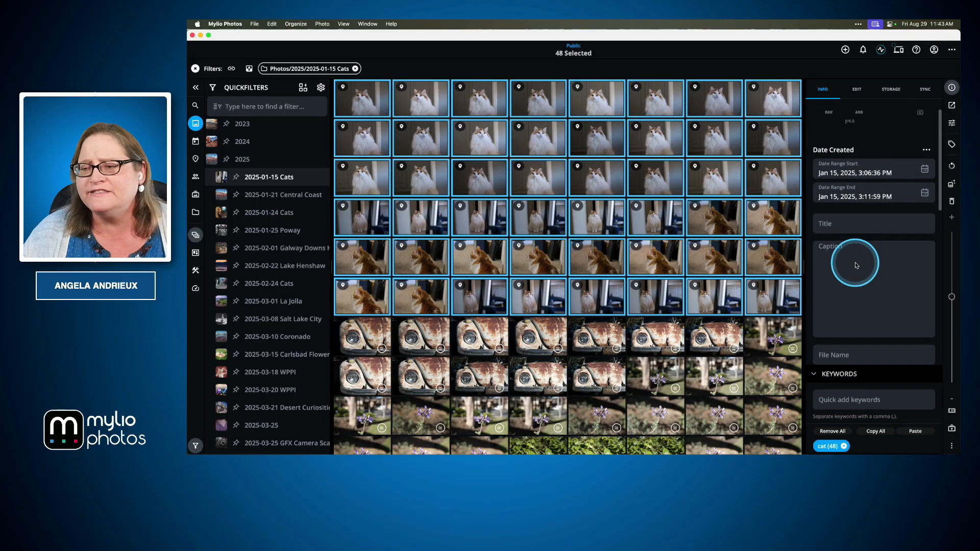
scroll(857, 245, down, 10)
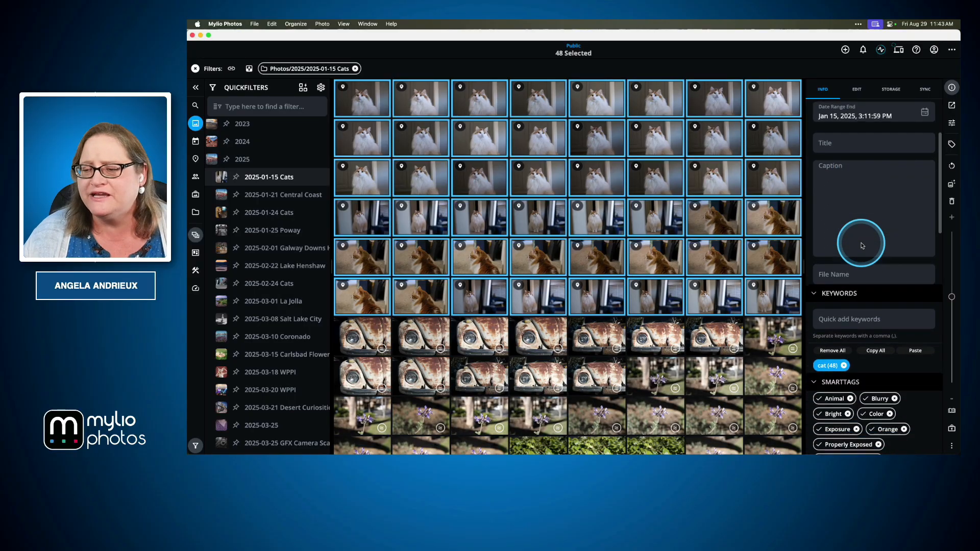
scroll(863, 245, up, 1)
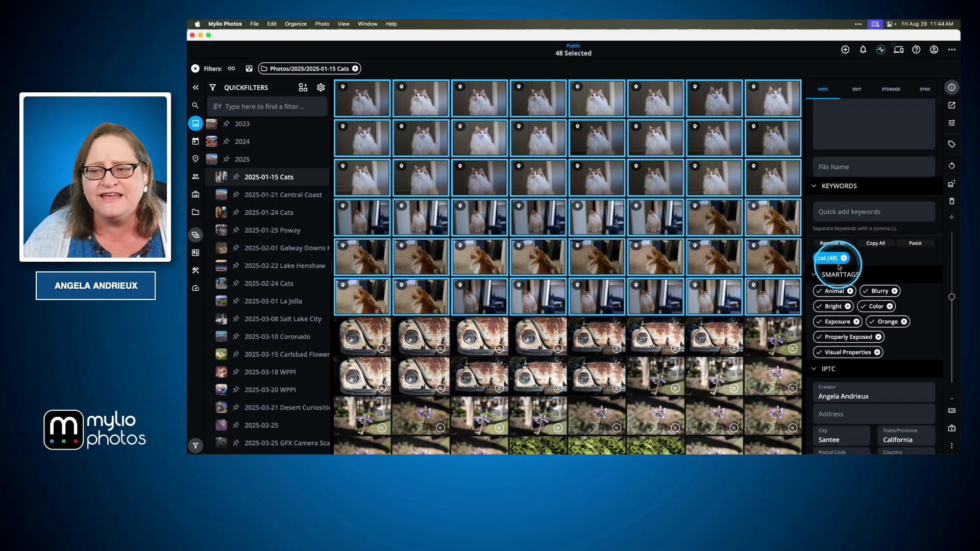
click(839, 211)
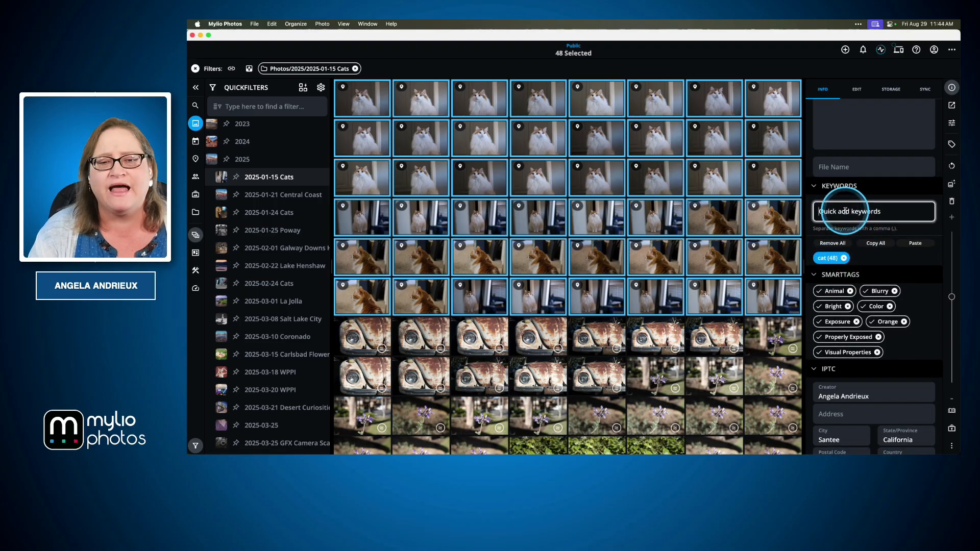
text(home)
key(Return)
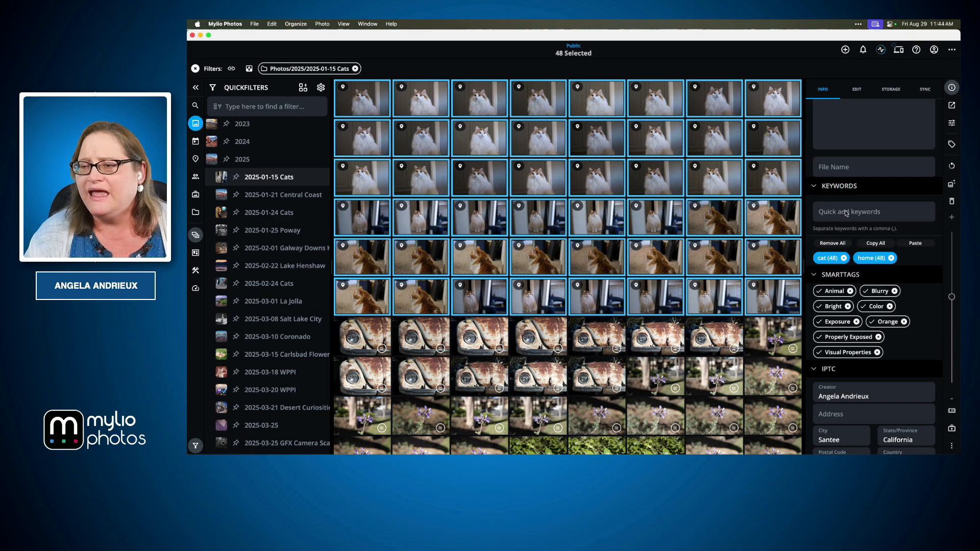
click(844, 215)
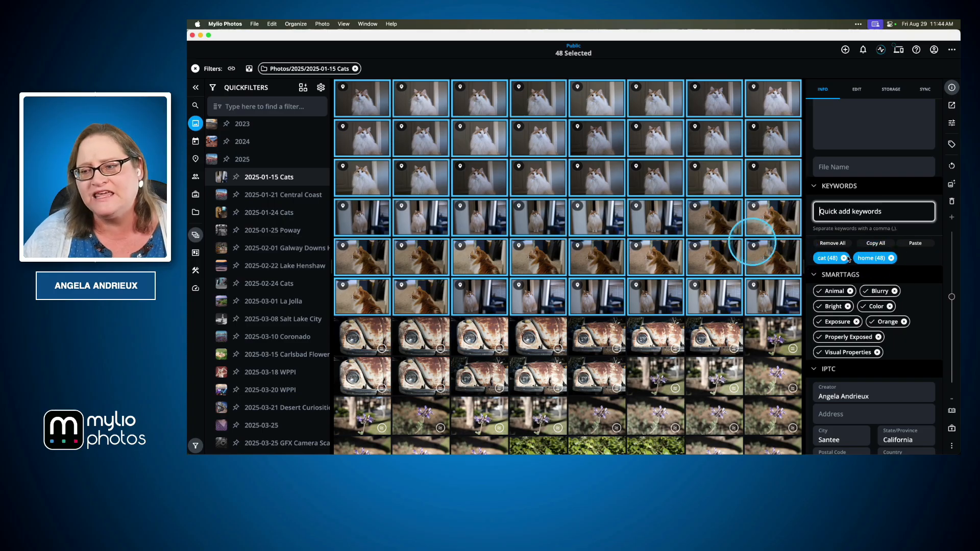
click(892, 259)
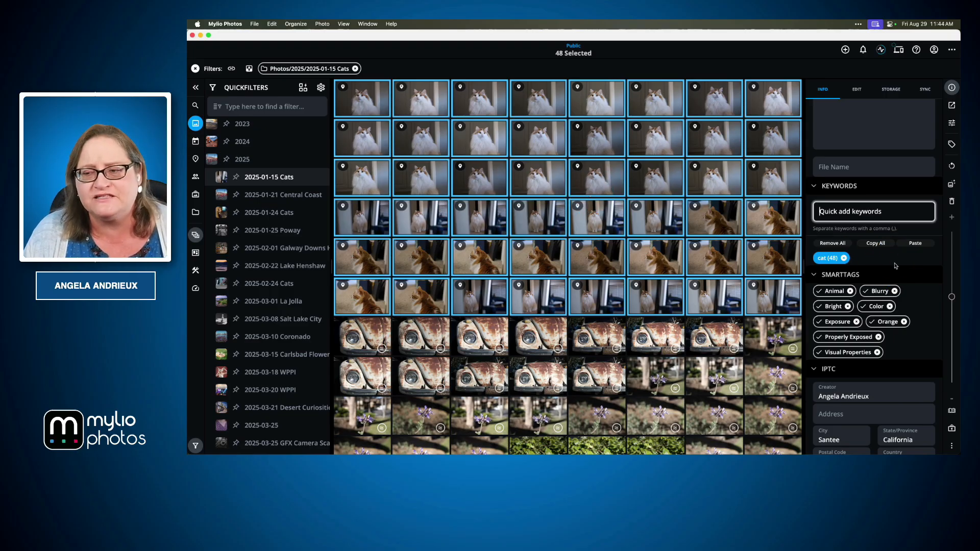
Accept the Animal SmartTag as a keyword for all the selected cat photos.
click(842, 291)
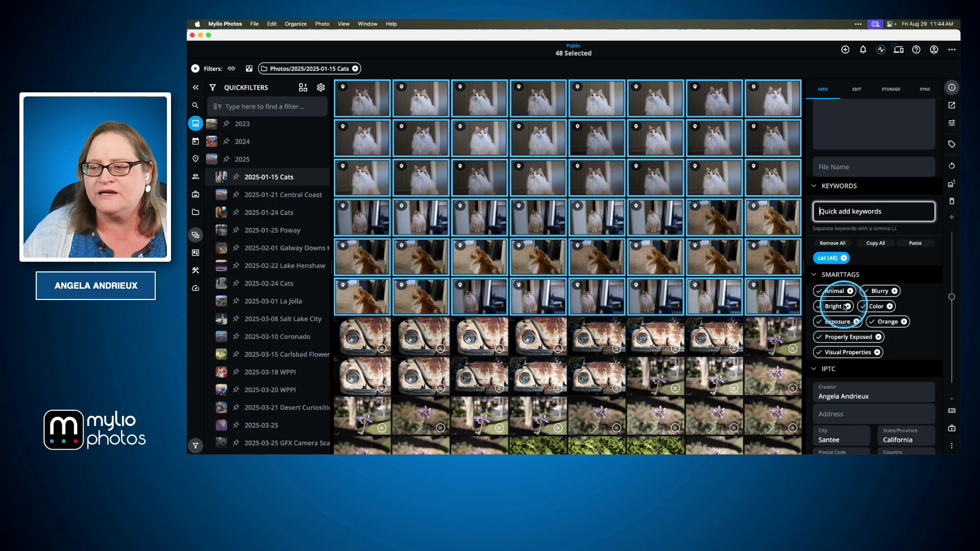
scroll(842, 291, down, 2)
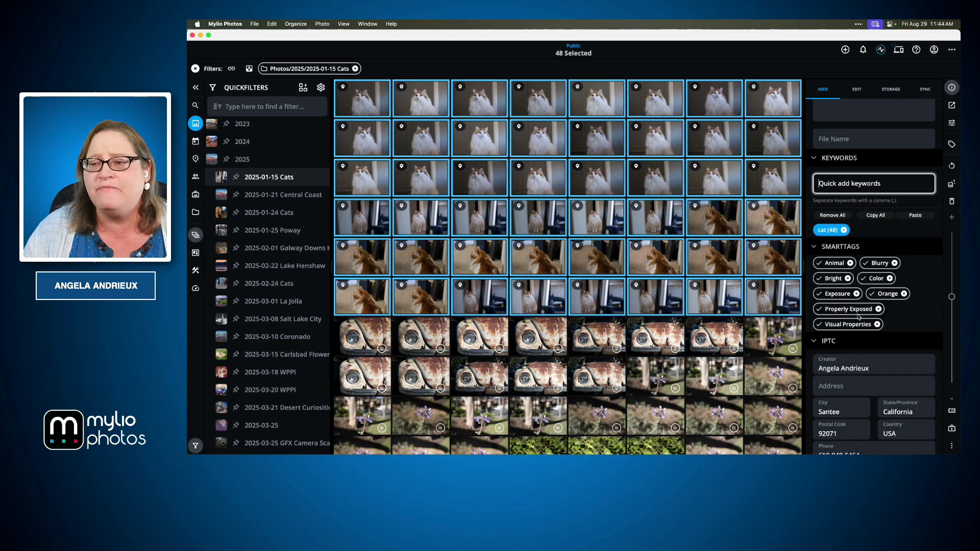
click(820, 265)
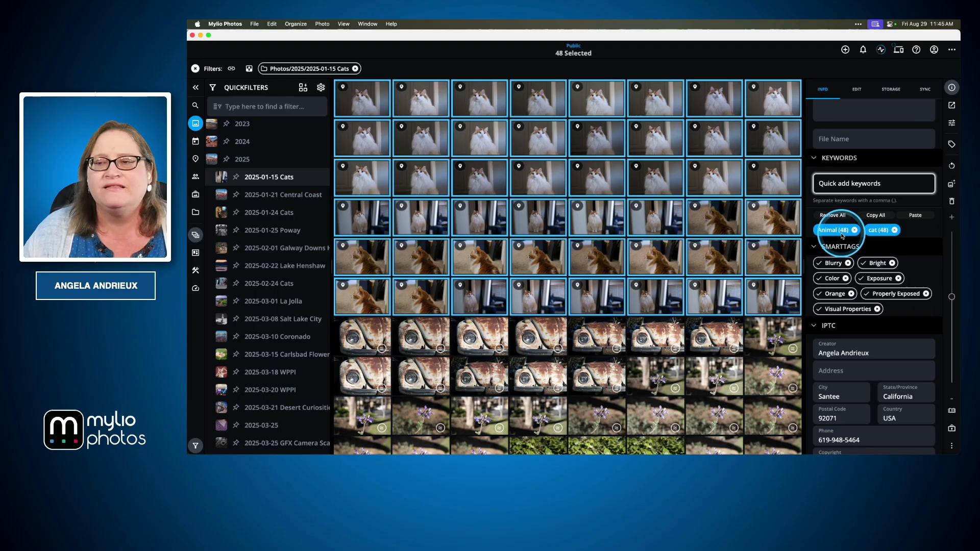
Examine the selected photos' IPTC fields and the IPTC info option with its card fields in the Advanced settings, and close the settings.
scroll(840, 236, down, 4)
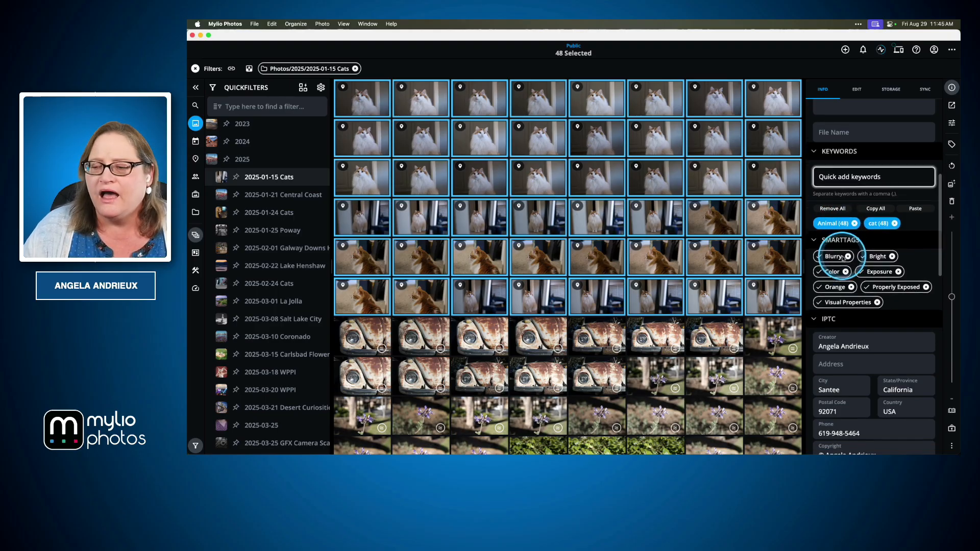
scroll(845, 243, down, 6)
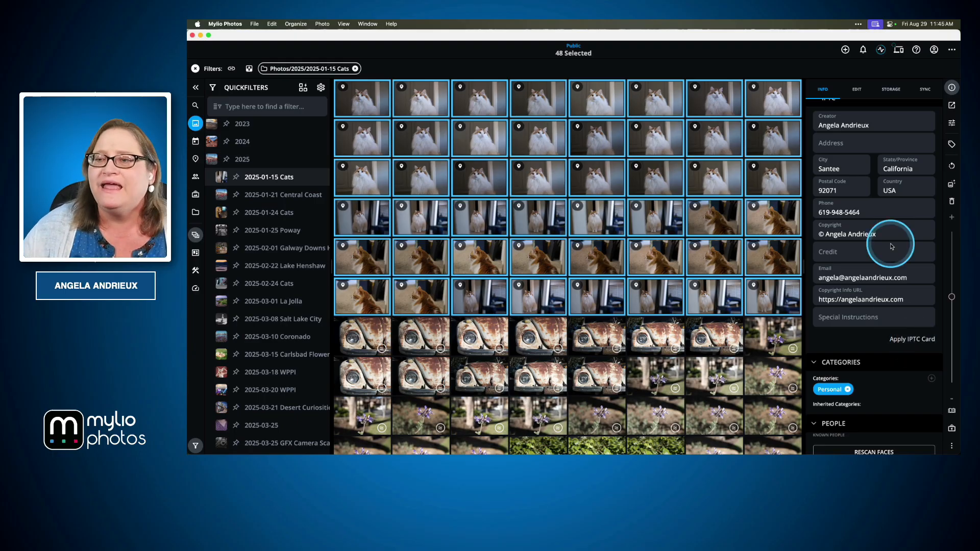
scroll(893, 245, up, 3)
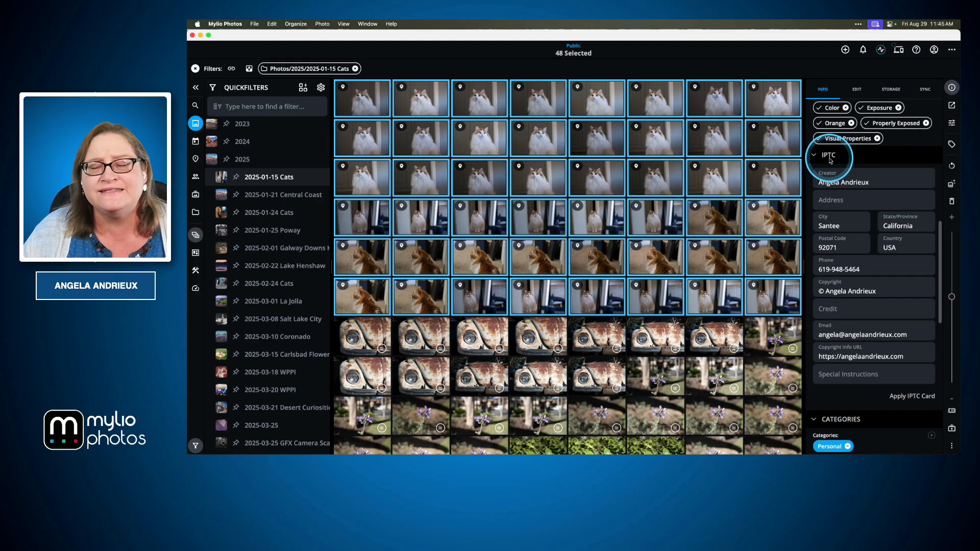
click(952, 49)
click(811, 231)
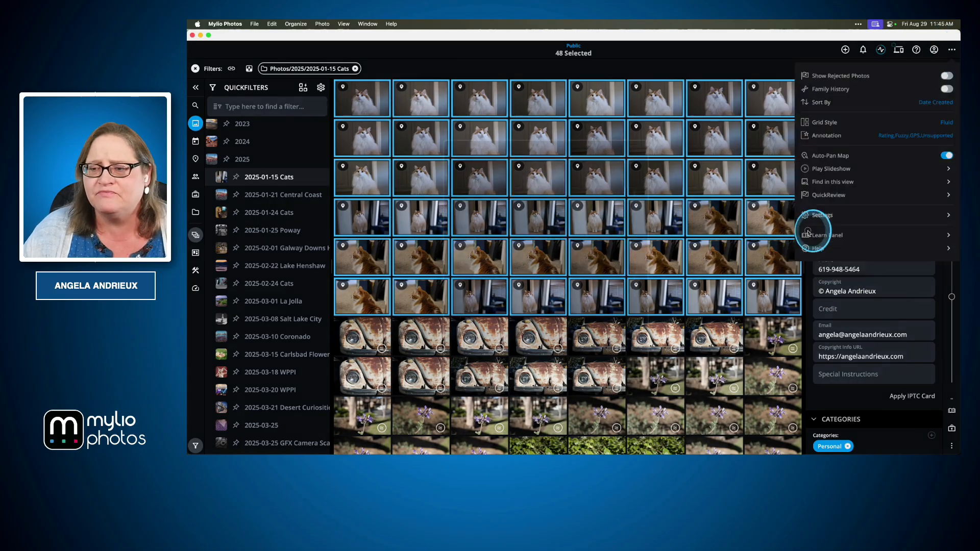
click(489, 278)
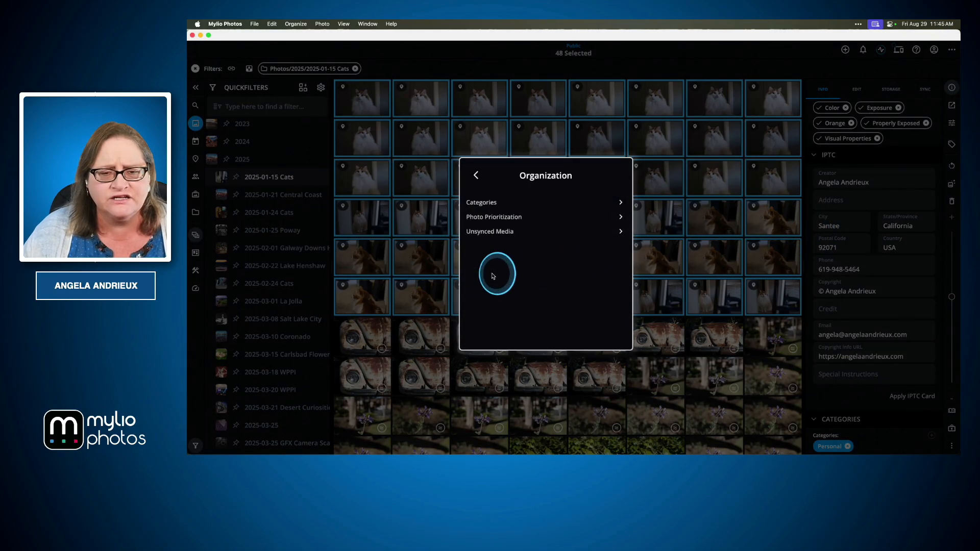
click(474, 174)
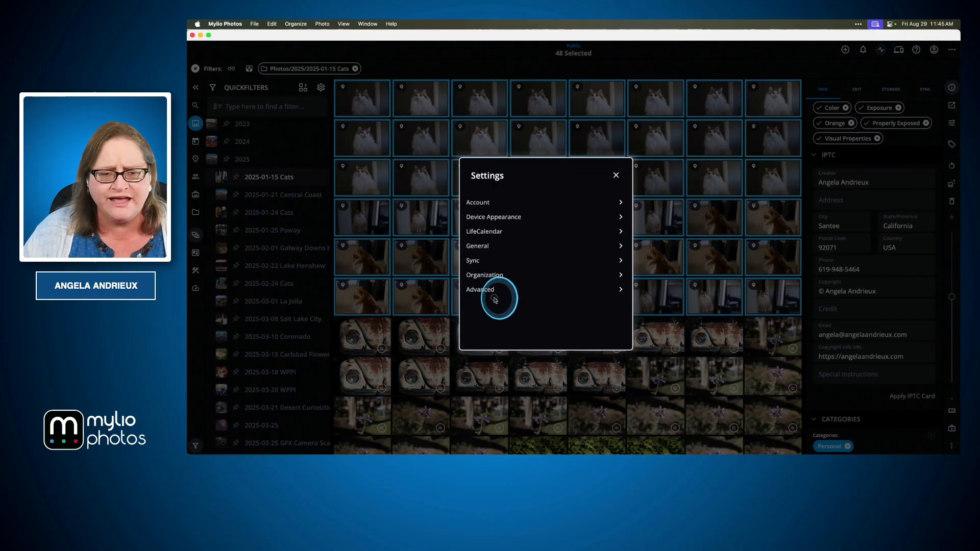
click(487, 290)
scroll(531, 251, down, 5)
scroll(530, 250, down, 1)
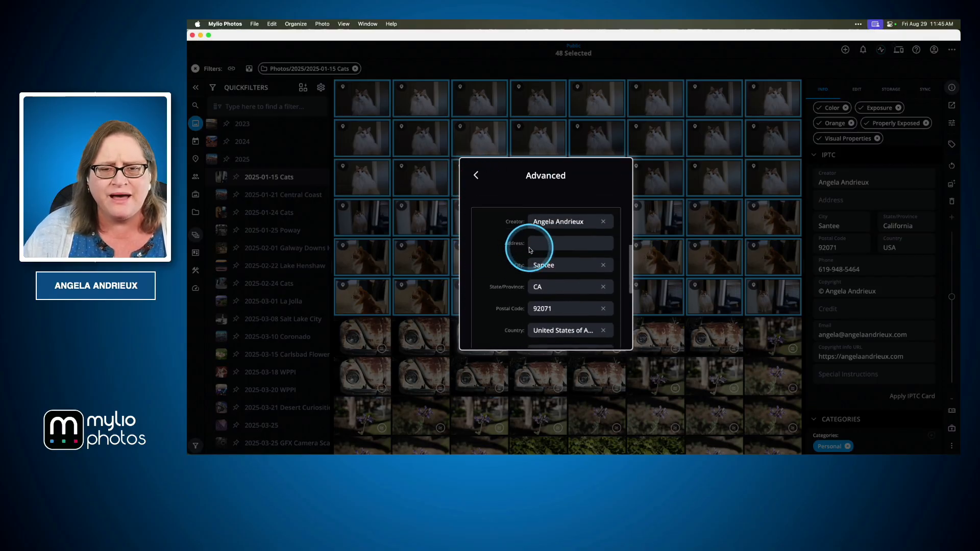
scroll(521, 229, up, 2)
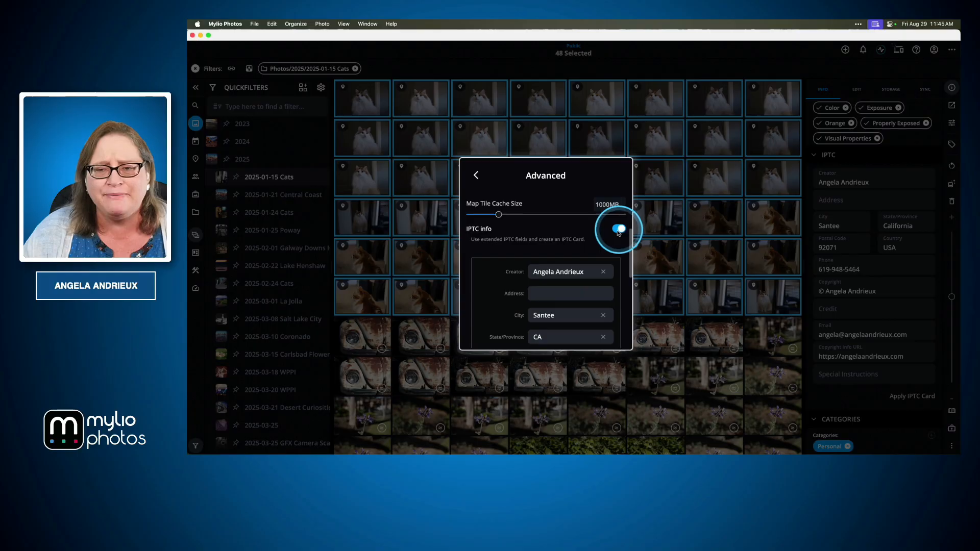
scroll(546, 238, down, 1)
scroll(549, 245, down, 8)
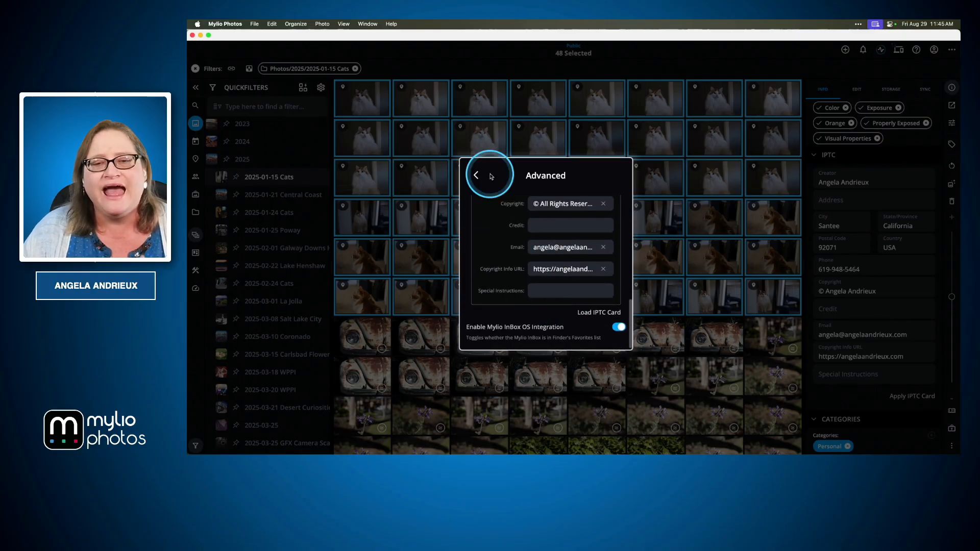
click(474, 180)
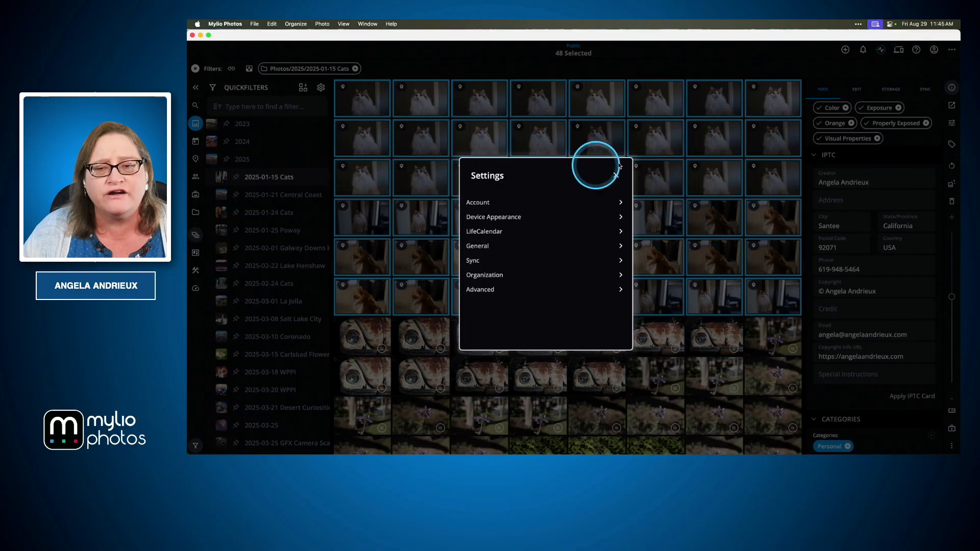
click(620, 173)
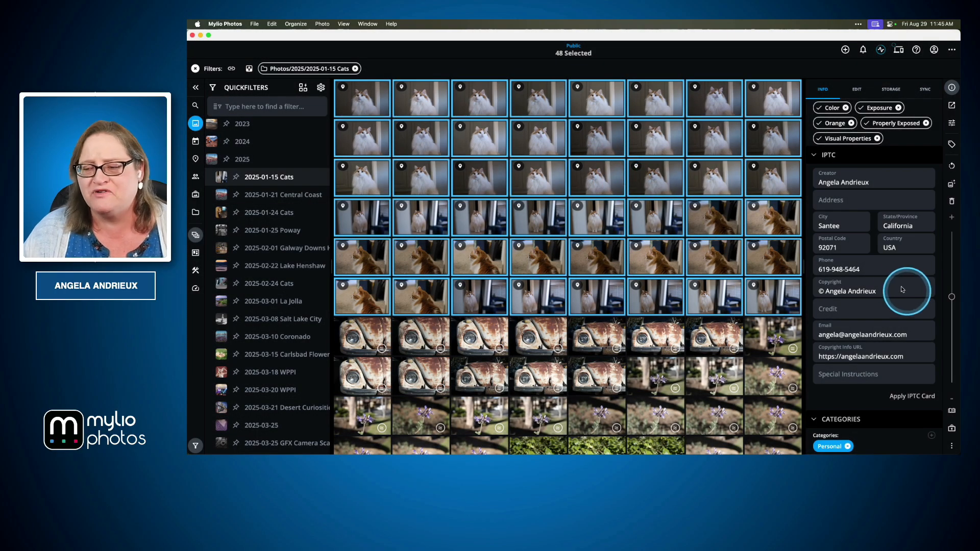
Replace the selection with only the white cat's photos, including the separate group just before the rusty car pictures.
scroll(909, 288, down, 4)
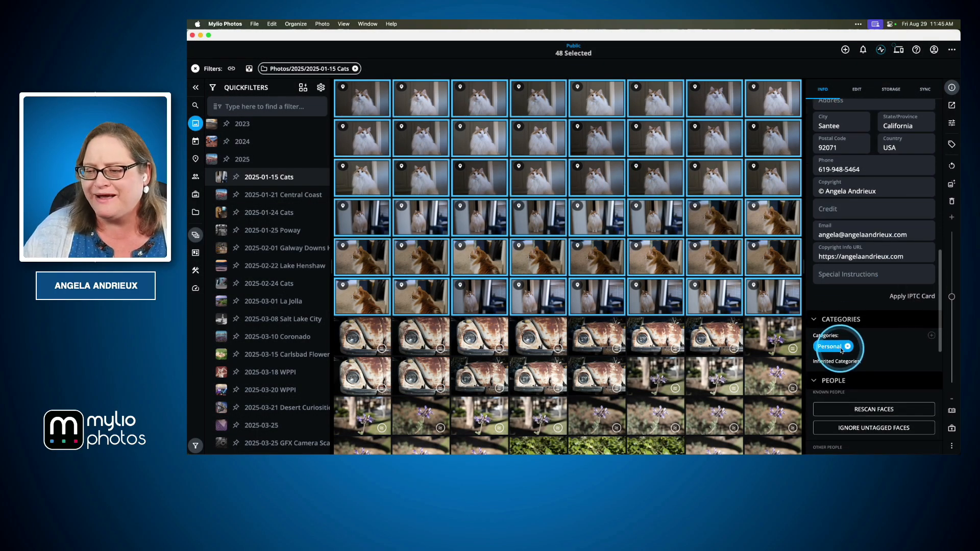
scroll(835, 340, down, 4)
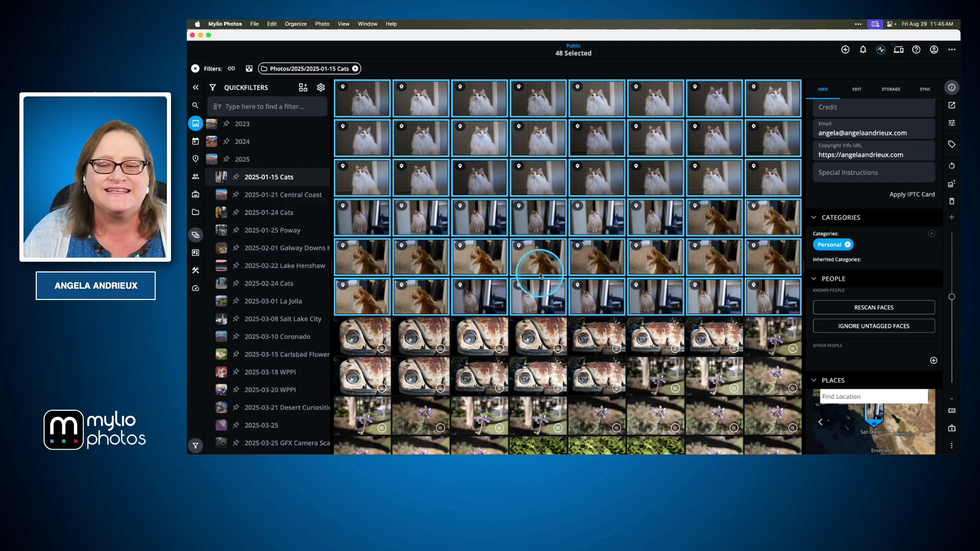
click(487, 327)
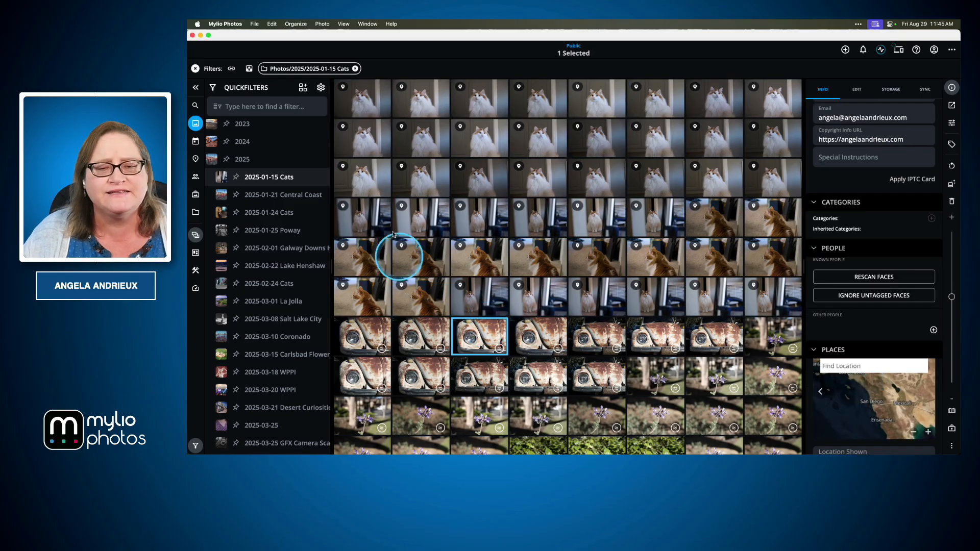
click(367, 99)
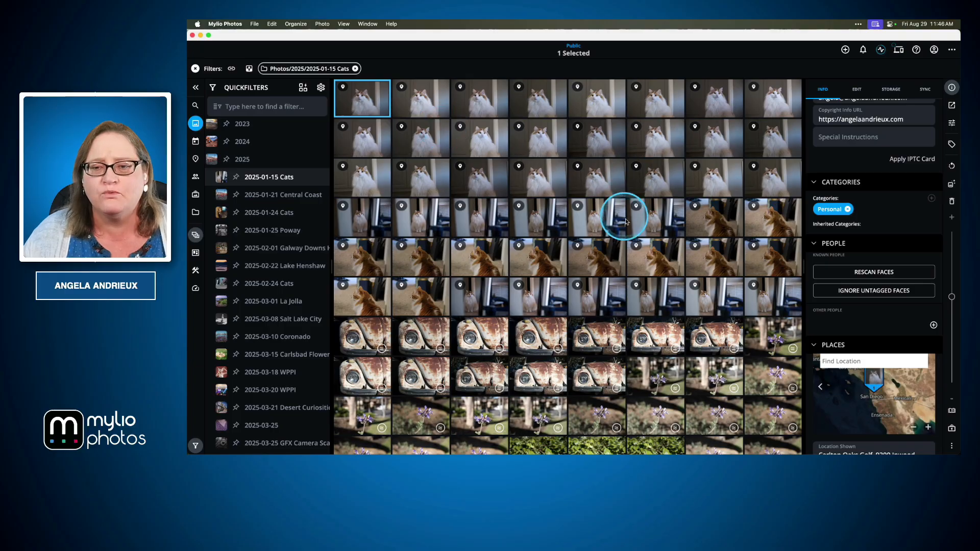
shift+click(646, 221)
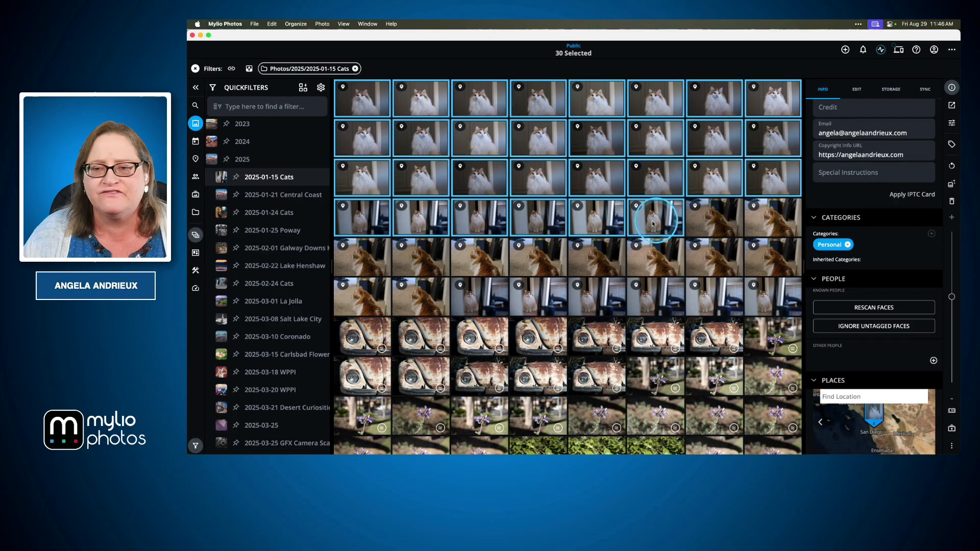
super+click(496, 298)
super+click(549, 299)
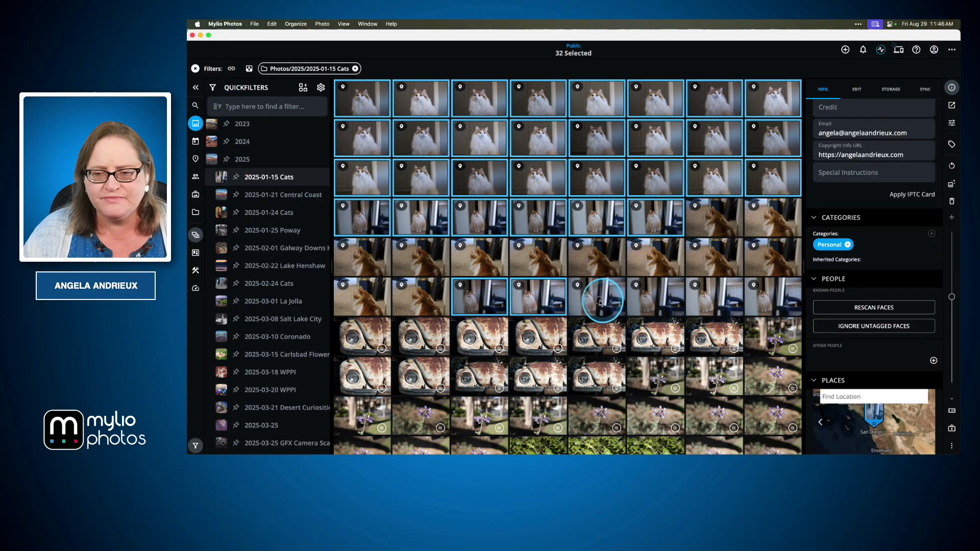
super+click(607, 301)
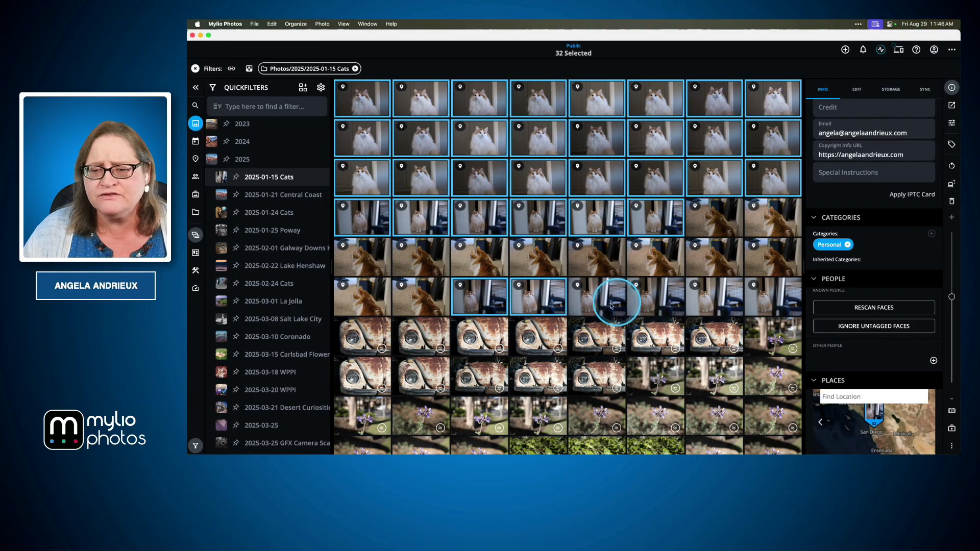
super+click(696, 305)
super+click(658, 301)
super+click(764, 304)
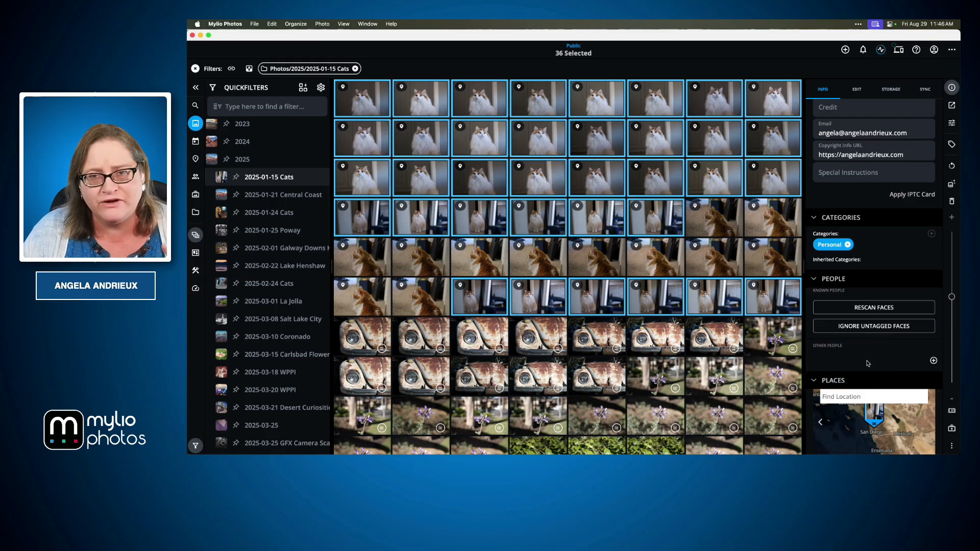
Tag the selected white cat photos under Other People with the cat's existing full name, searching for "glen".
click(934, 361)
text(glen)
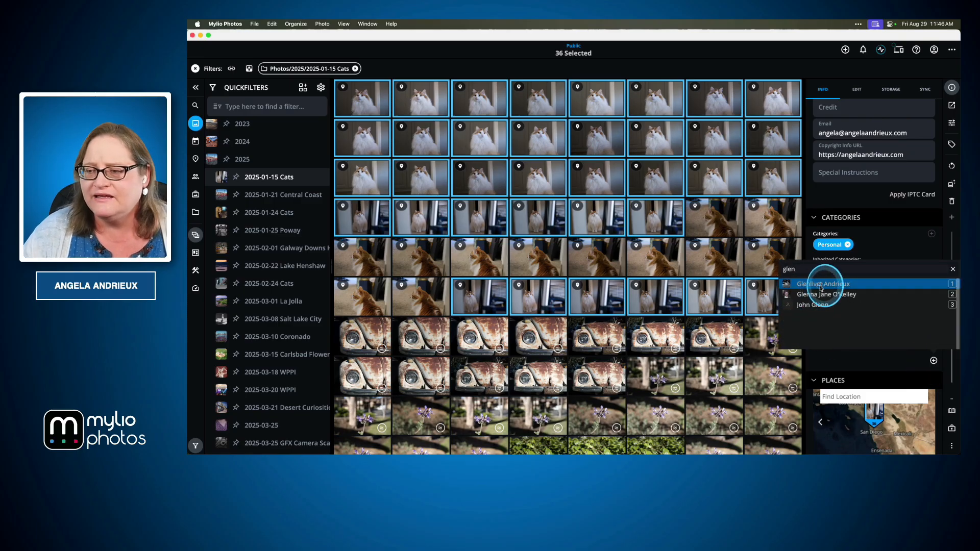
click(822, 284)
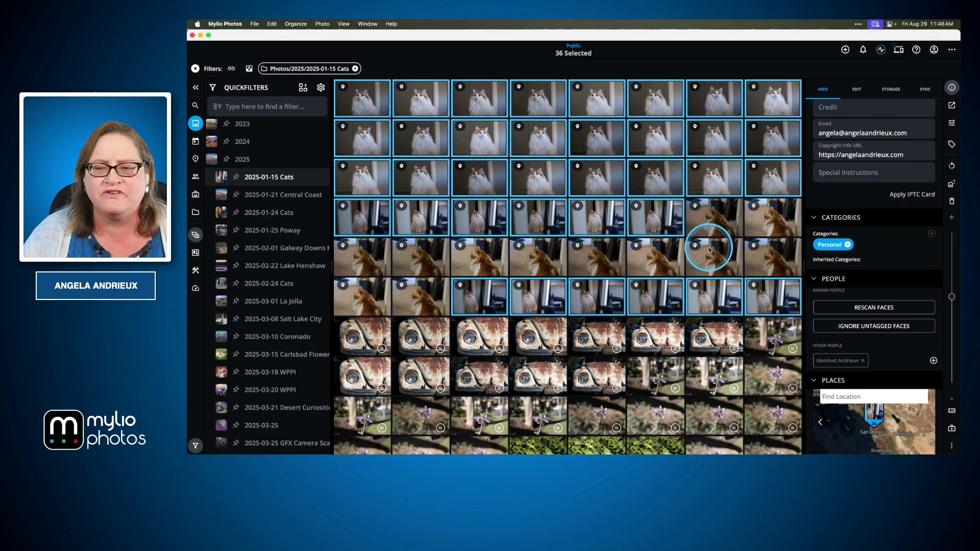
Select only the orange cat's photos and tag them under Other People with the cat's existing full name, searching for "Macall".
click(704, 233)
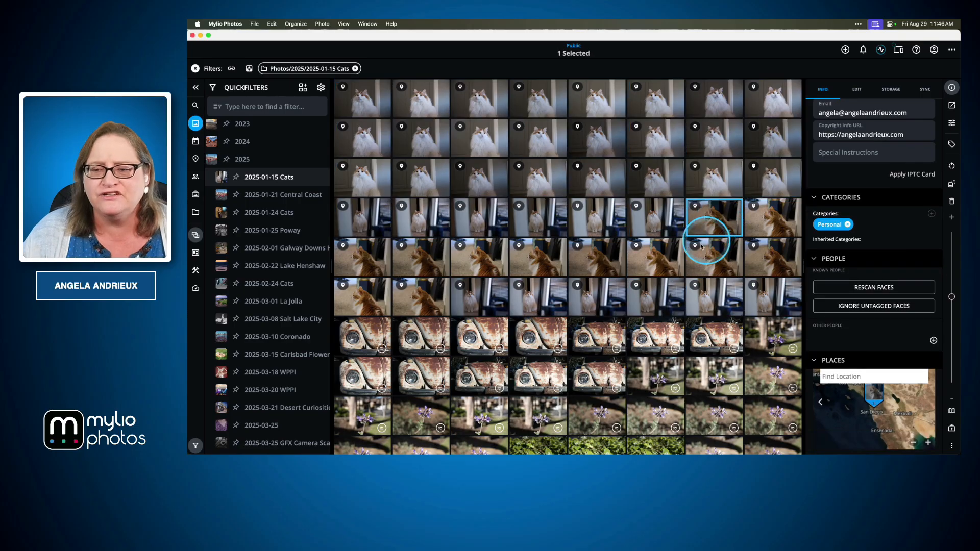
shift+click(420, 301)
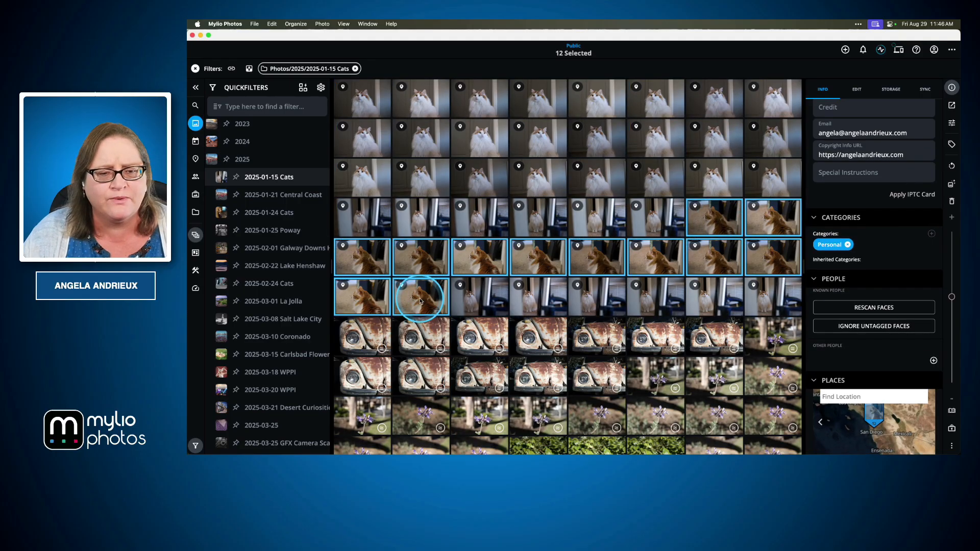
click(934, 360)
text(Macall)
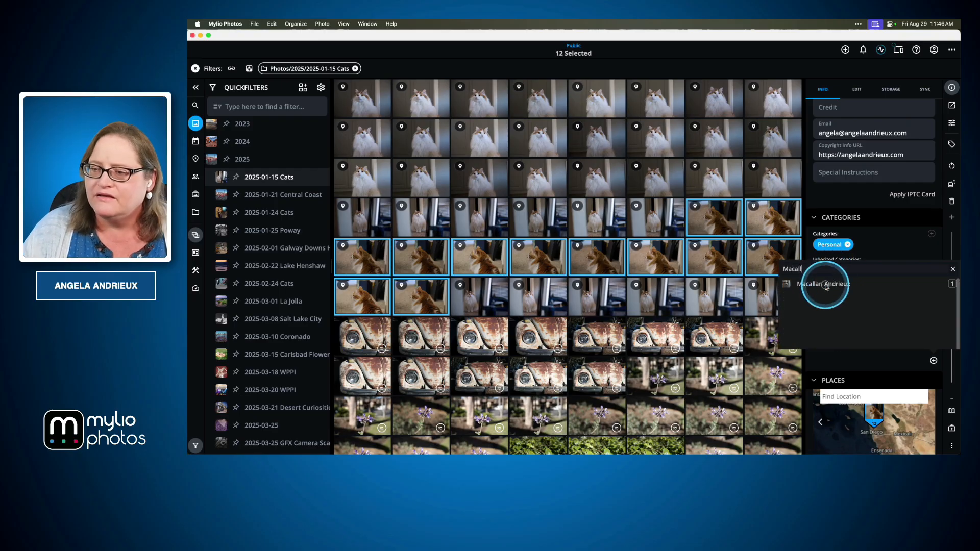
click(822, 284)
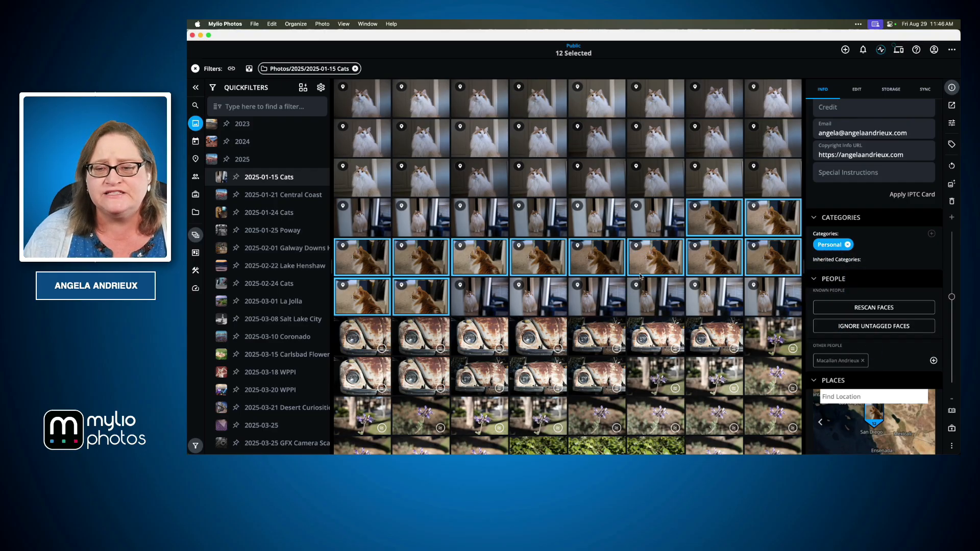
Select all the cat photos before the rusty car pictures and examine their shared metadata from Date Created through Places and Albums.
click(790, 296)
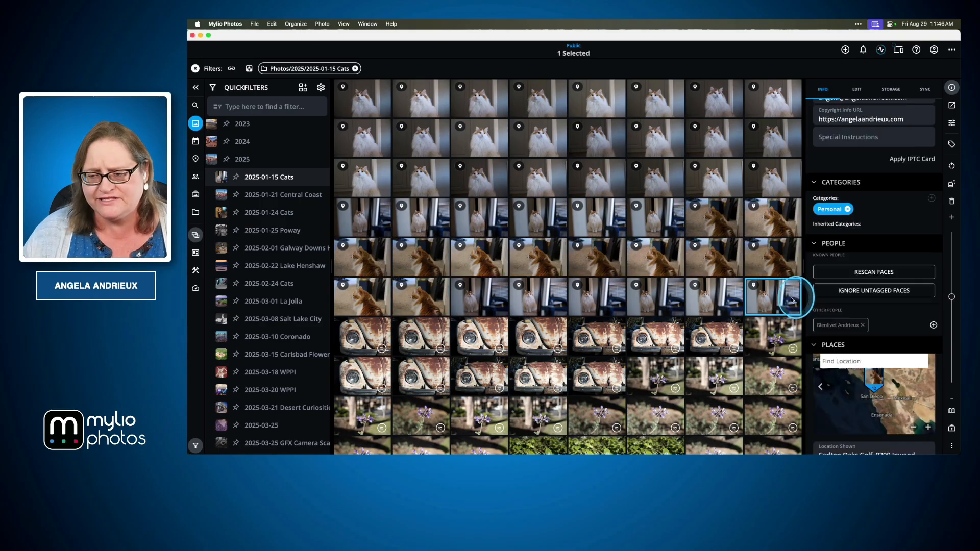
shift+click(361, 99)
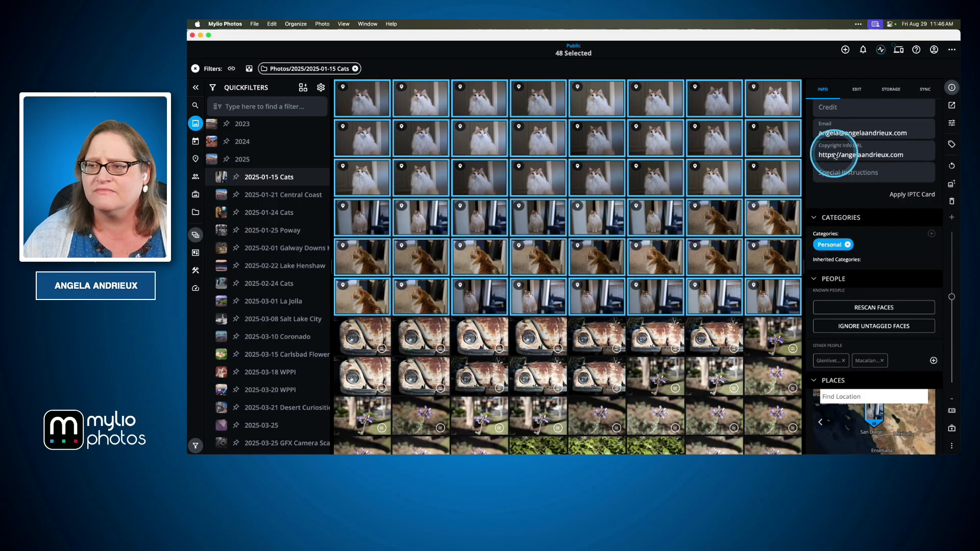
scroll(852, 164, down, 1)
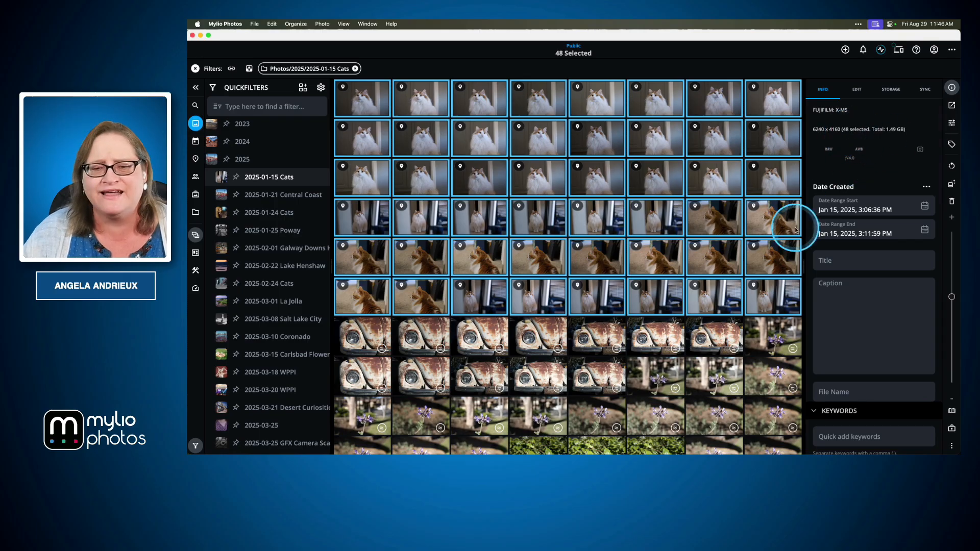
scroll(857, 245, down, 8)
scroll(860, 247, down, 10)
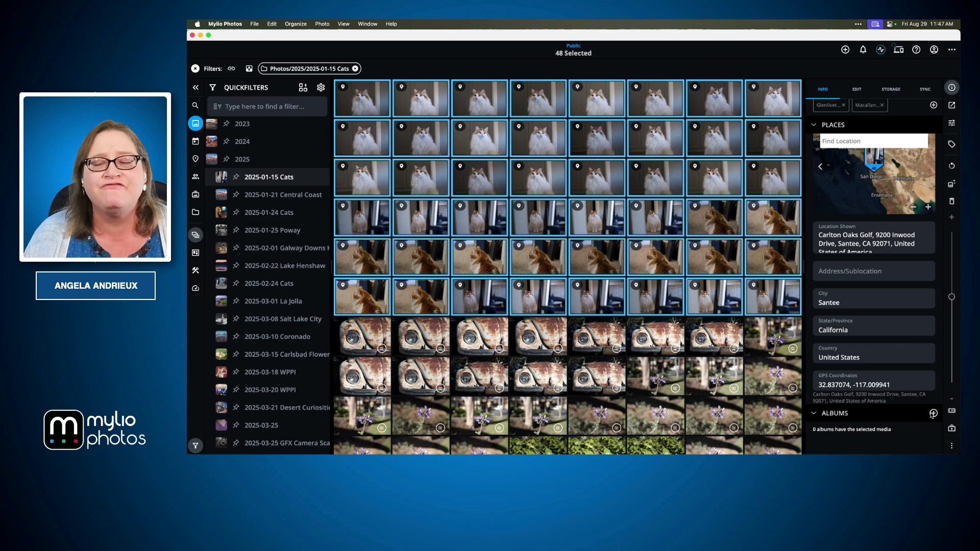
scroll(857, 220, up, 10)
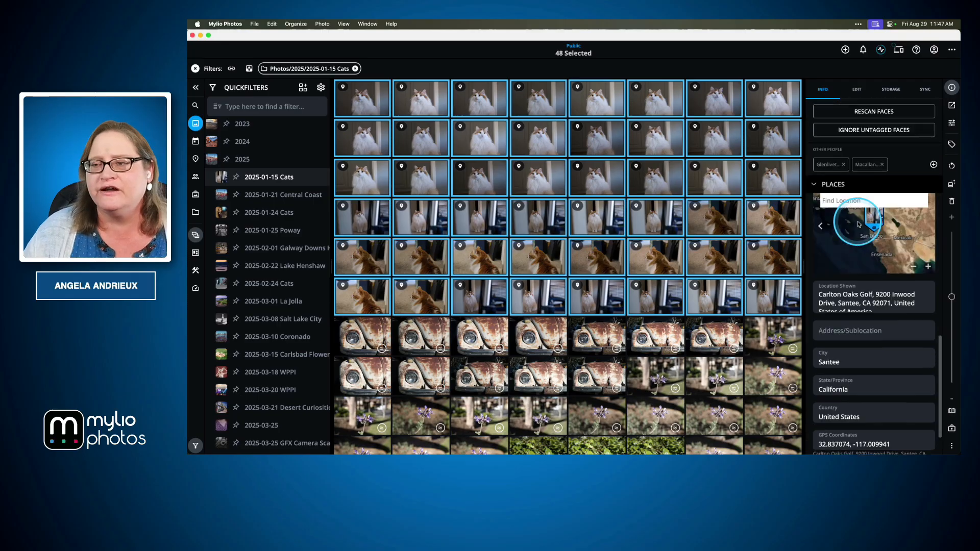
scroll(858, 224, up, 10)
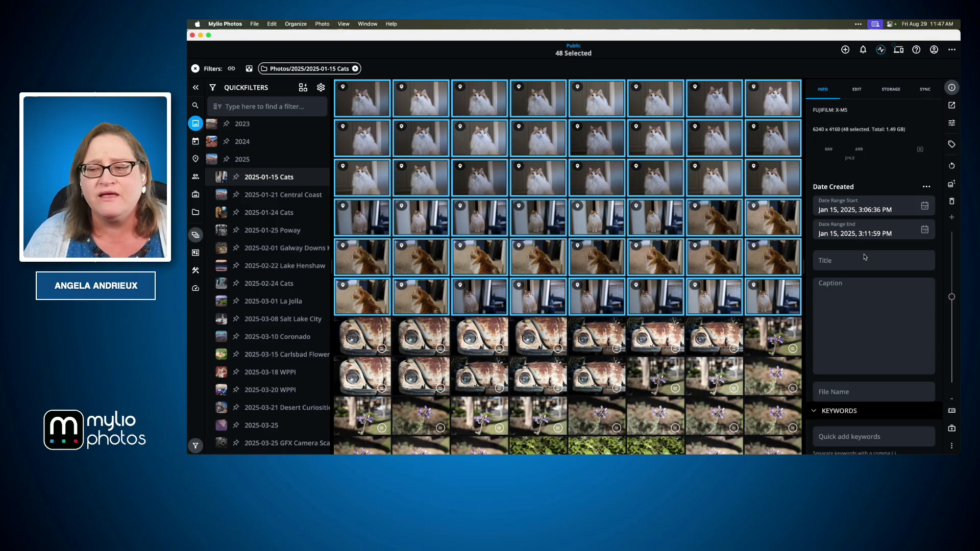
Examine the Date Created format options and the Shift settings for the selected cat photos, and cancel without shifting the dates.
click(926, 187)
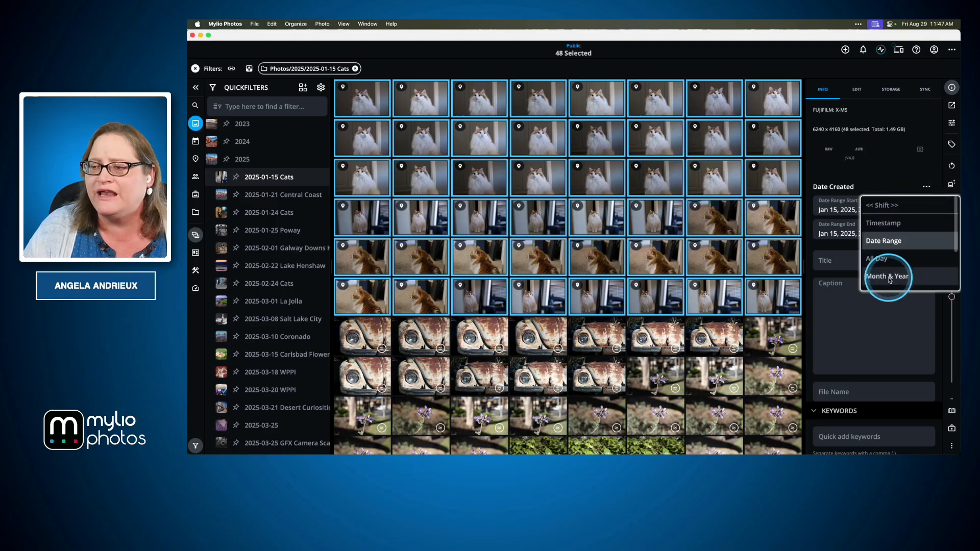
scroll(889, 280, down, 3)
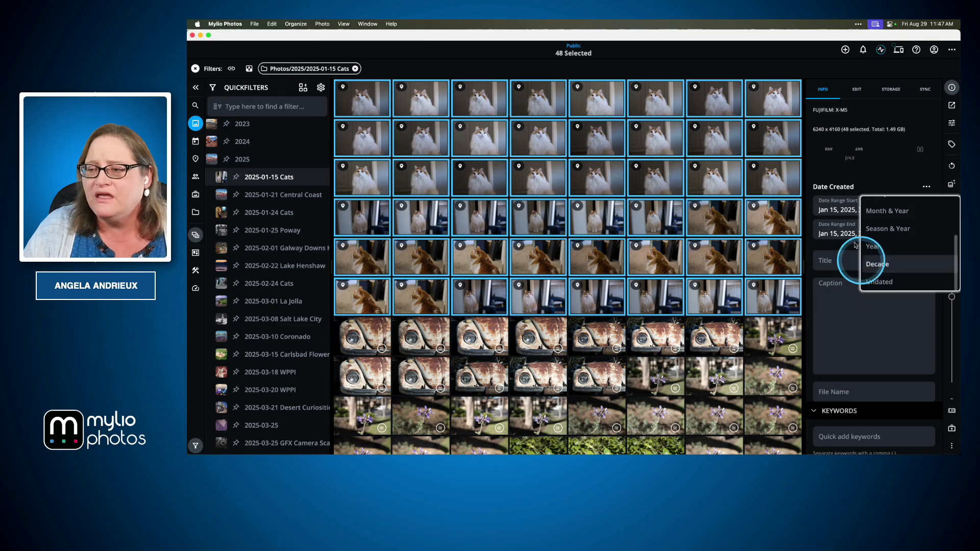
click(880, 165)
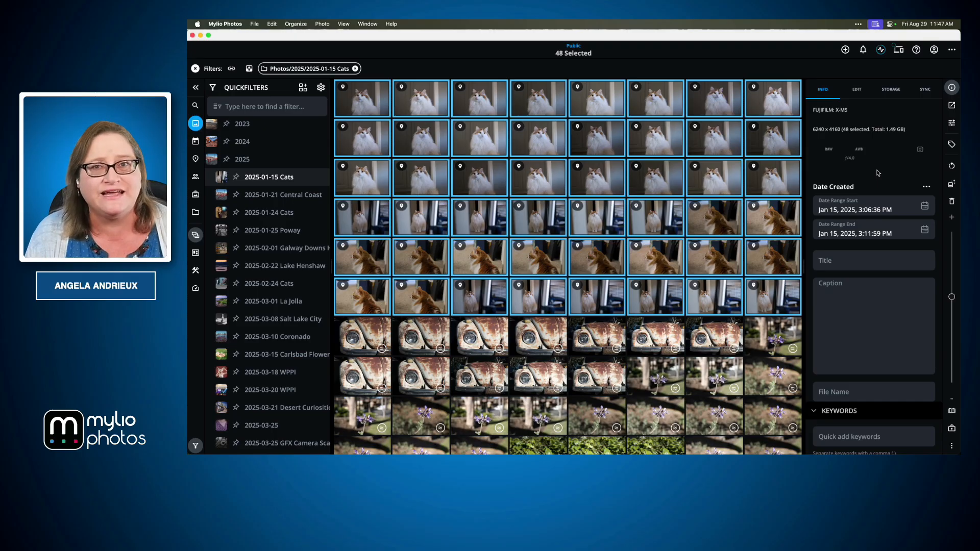
click(927, 187)
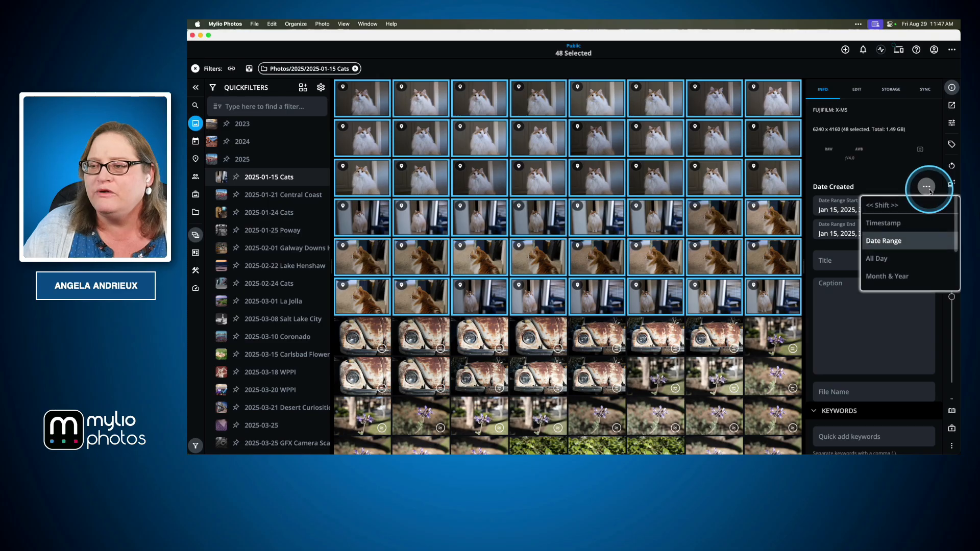
click(881, 207)
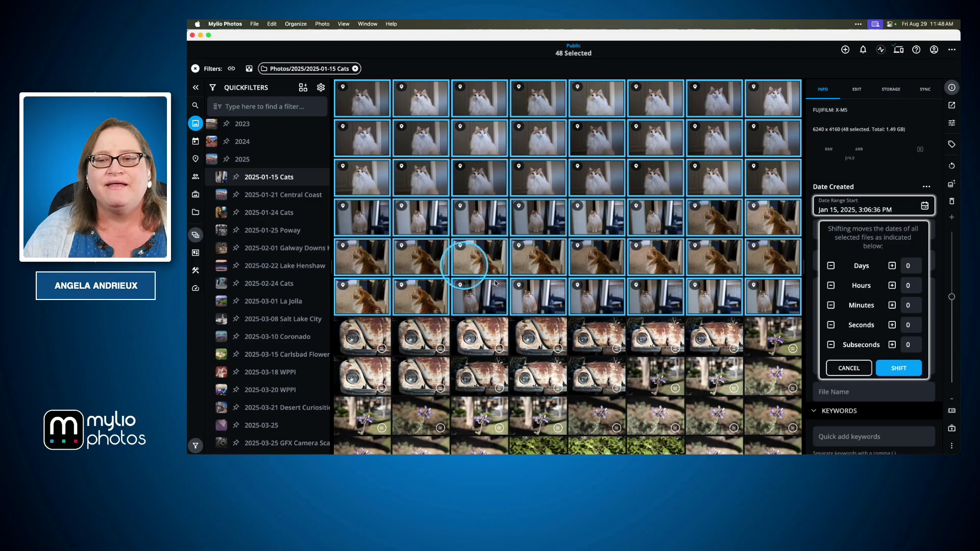
click(850, 368)
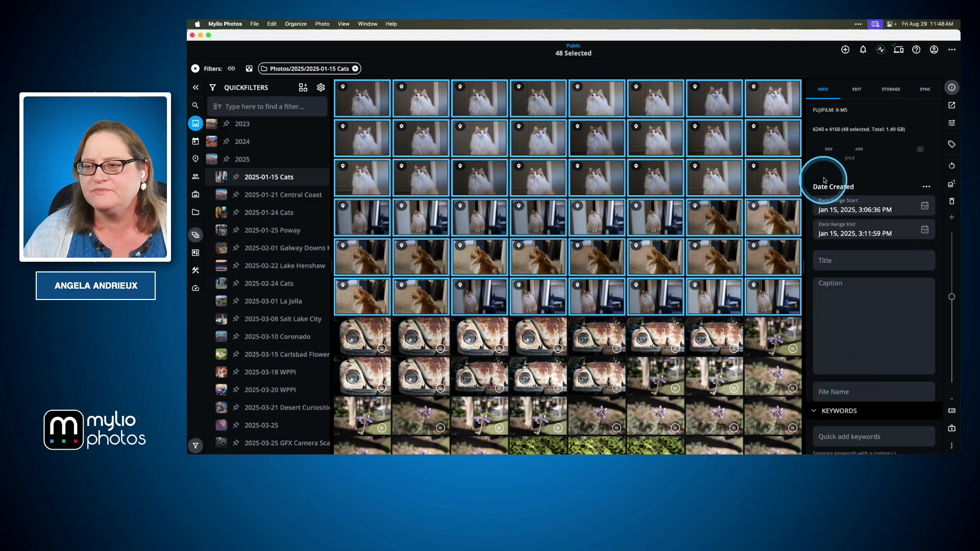
Switch to the Keynote presentation and advance from the Info panel slide to the Metadata Rules slide.
key(super+Tab)
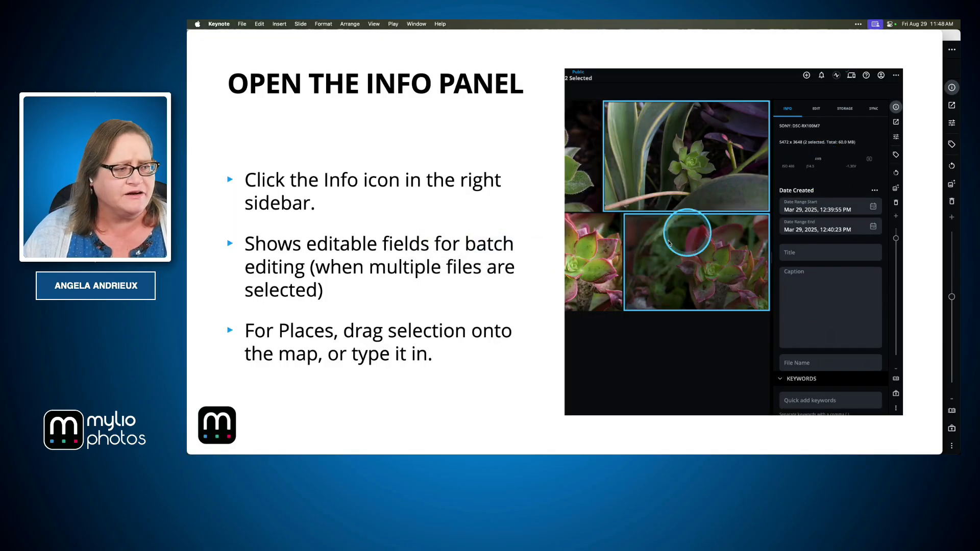
click(466, 264)
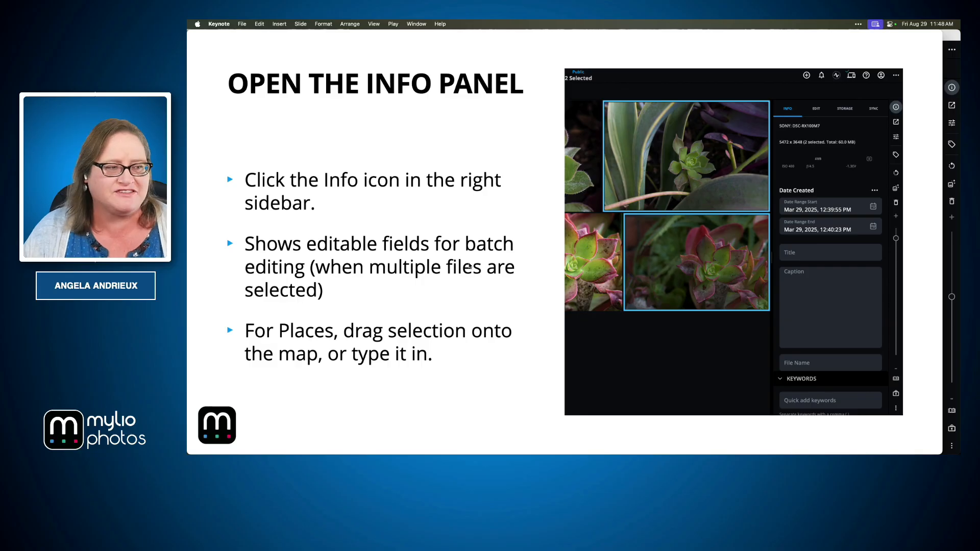
click(540, 306)
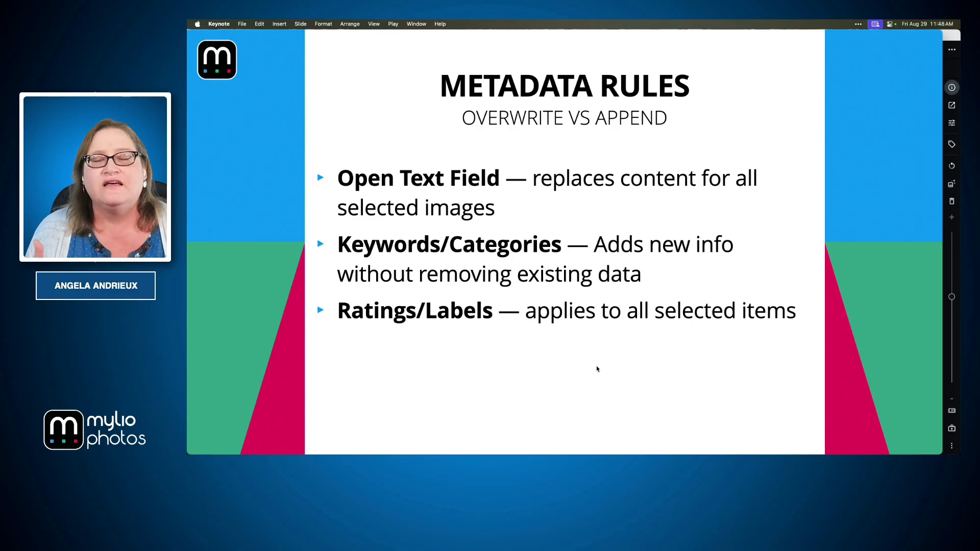
Switch back to Mylio Photos and title a single orange cat photo "Macallan".
key(super+Tab)
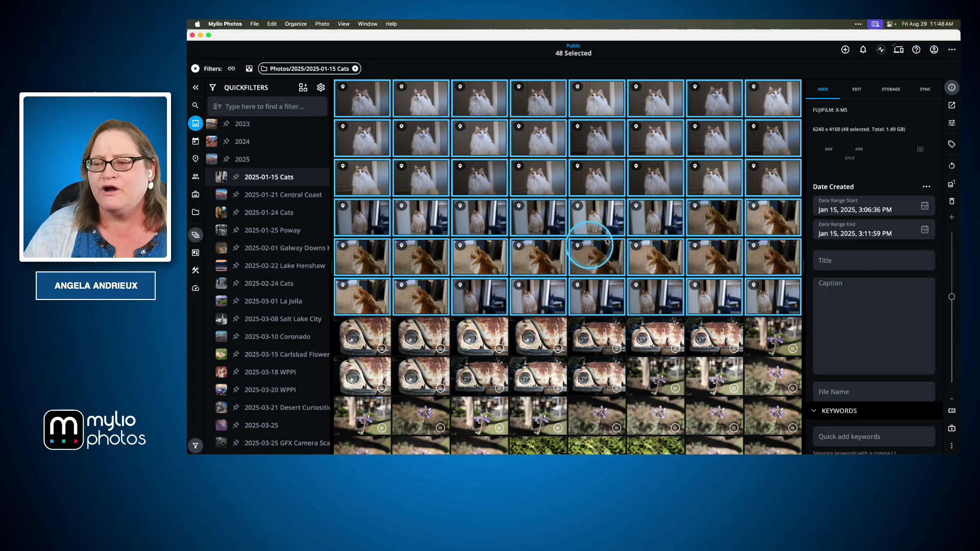
click(893, 263)
click(580, 251)
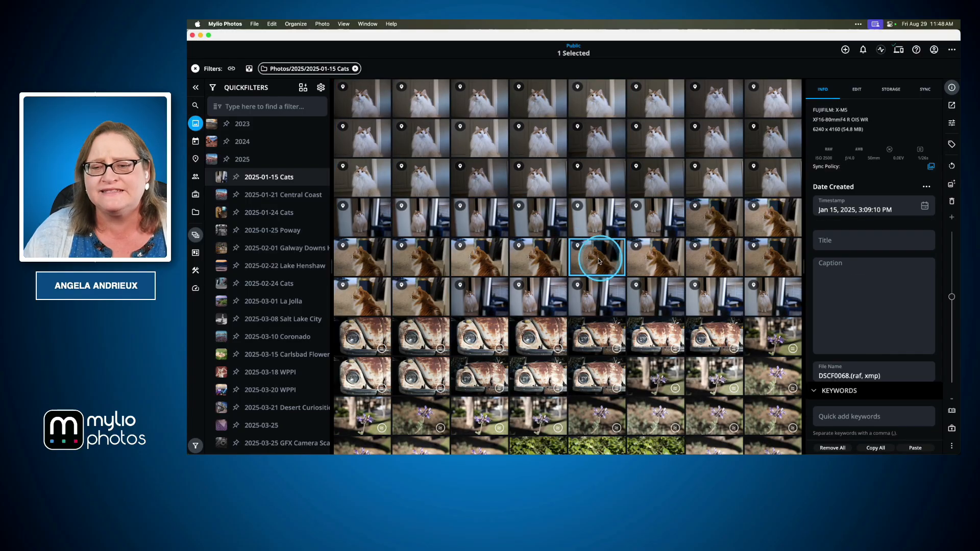
click(843, 247)
text(Macallan)
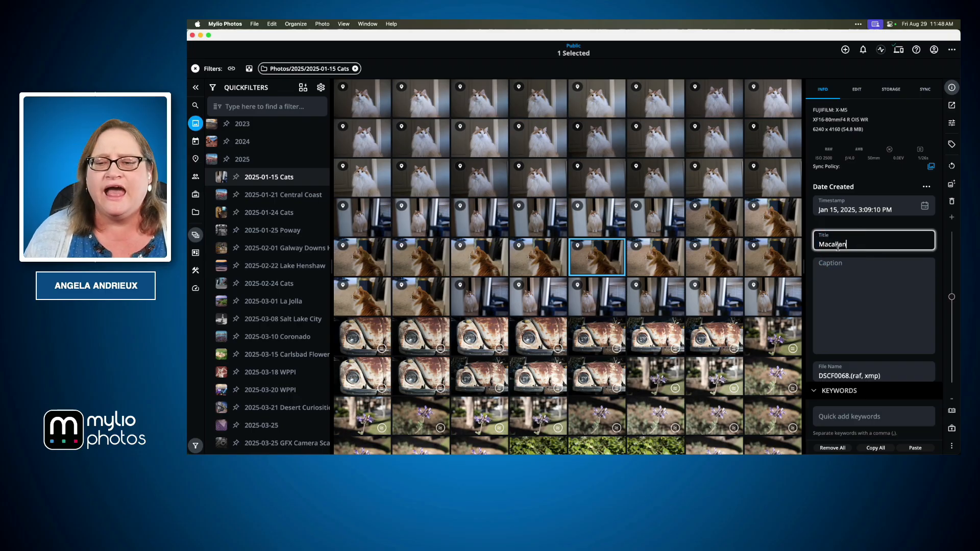
click(664, 297)
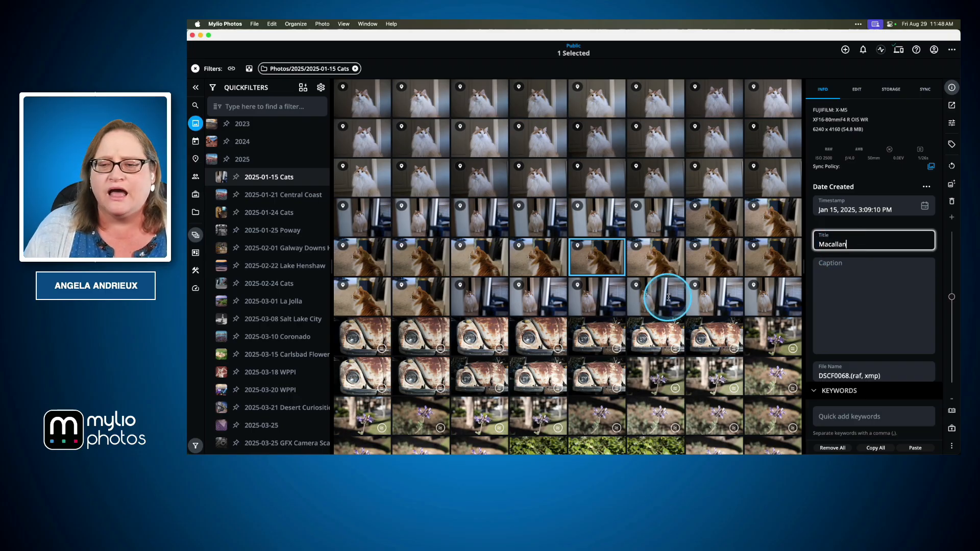
Select all the orange cat's photos and open their shared title and caption for editing.
click(724, 225)
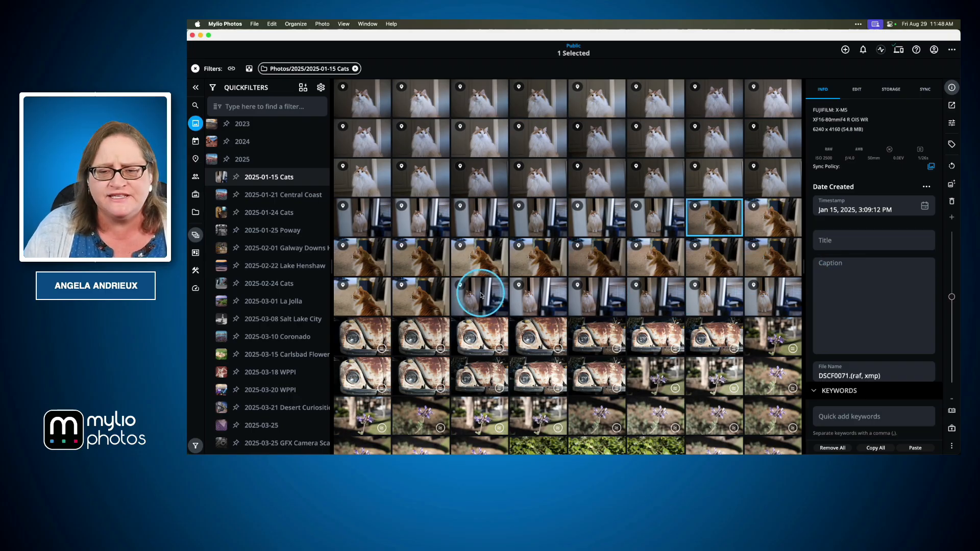
shift+click(431, 295)
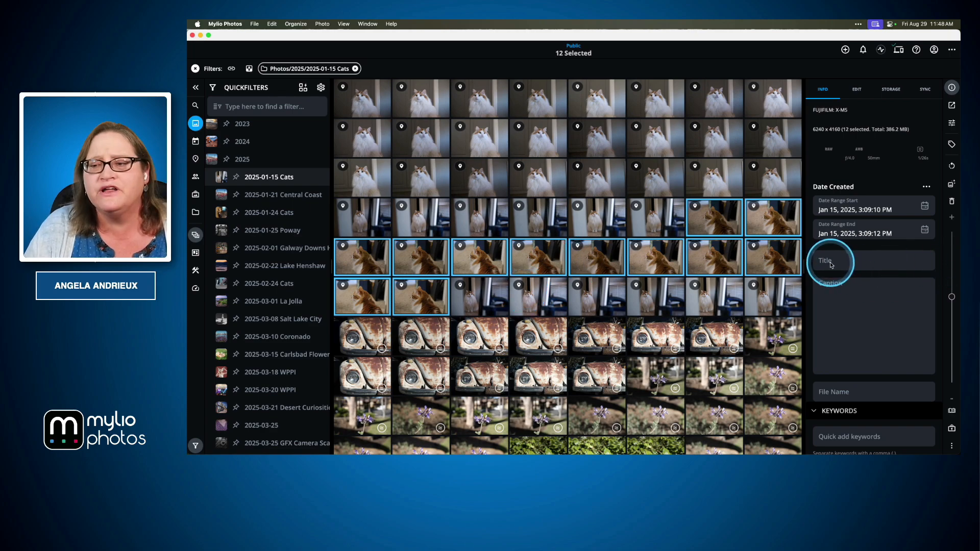
click(906, 263)
click(887, 313)
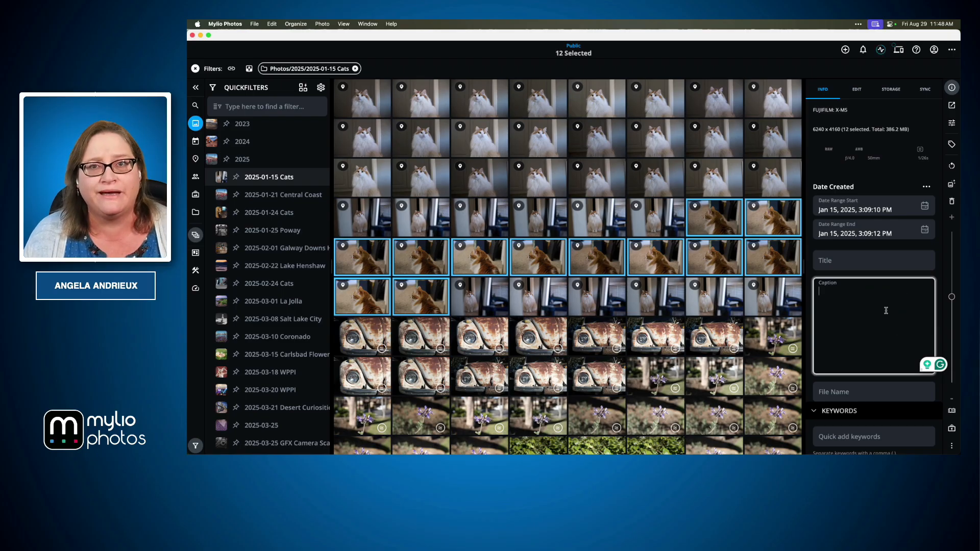
Compare the Metadata Rules slide in Keynote with the selected orange cat photos' keywords and SmartTags in Mylio Photos.
key(super+Tab)
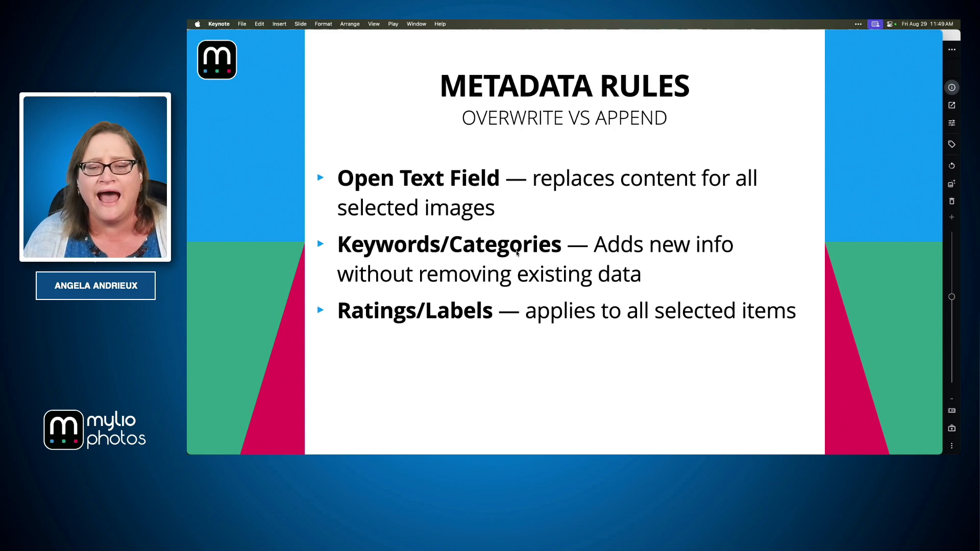
key(super+Tab)
click(868, 371)
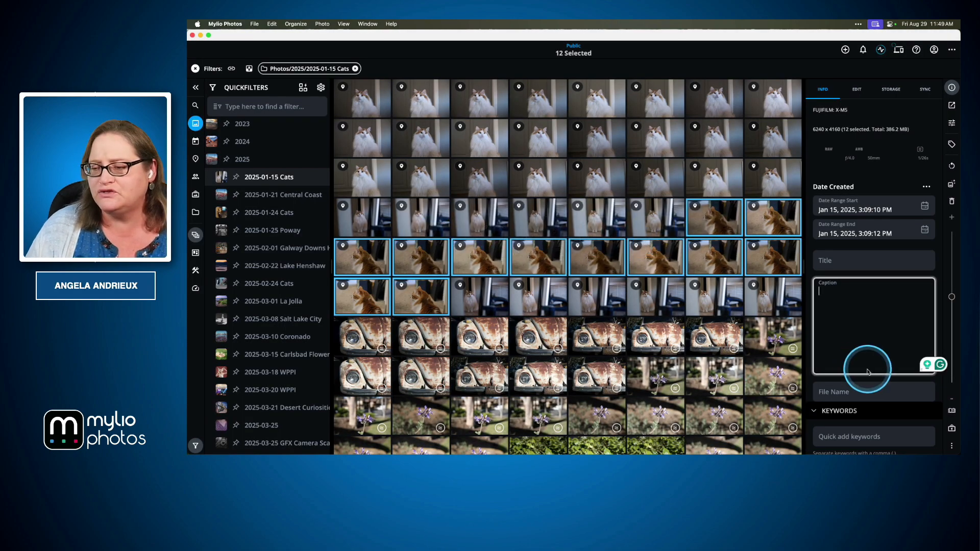
scroll(868, 371, down, 5)
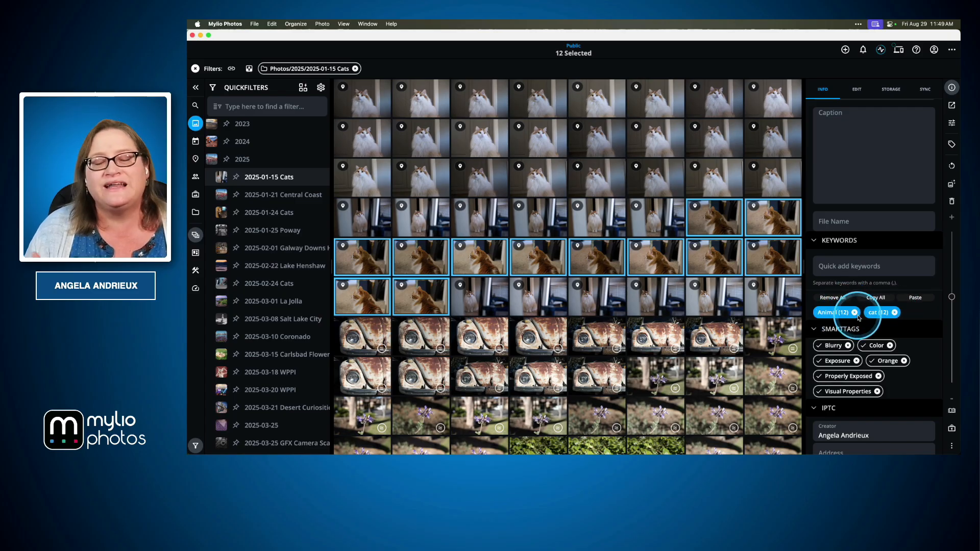
key(super+Tab)
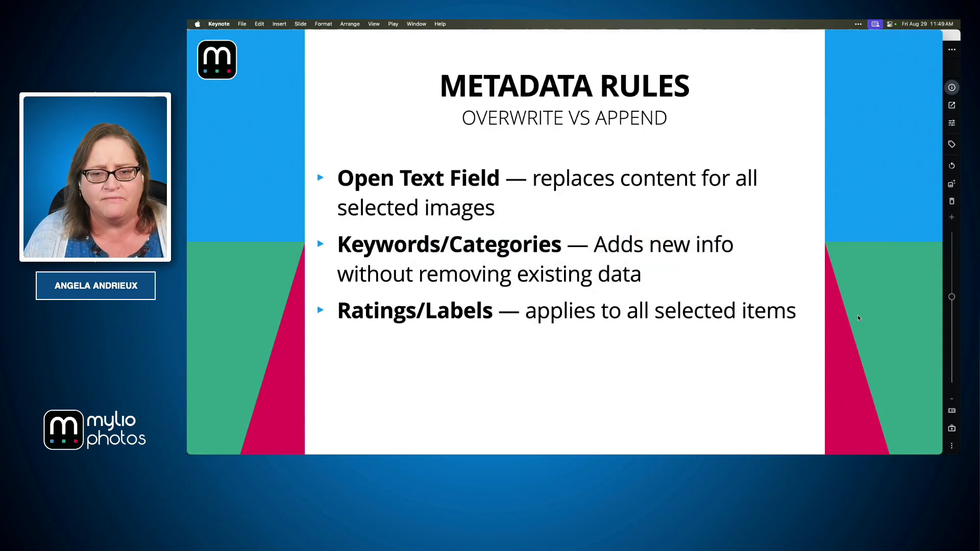
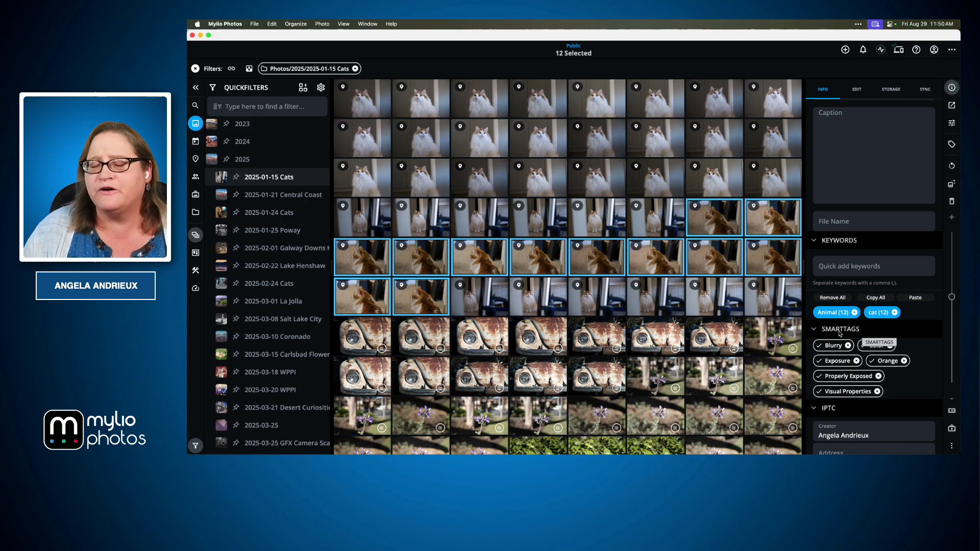
Review the IPTC, Categories and People details of the selected orange cat photos, then collapse the People section.
click(842, 267)
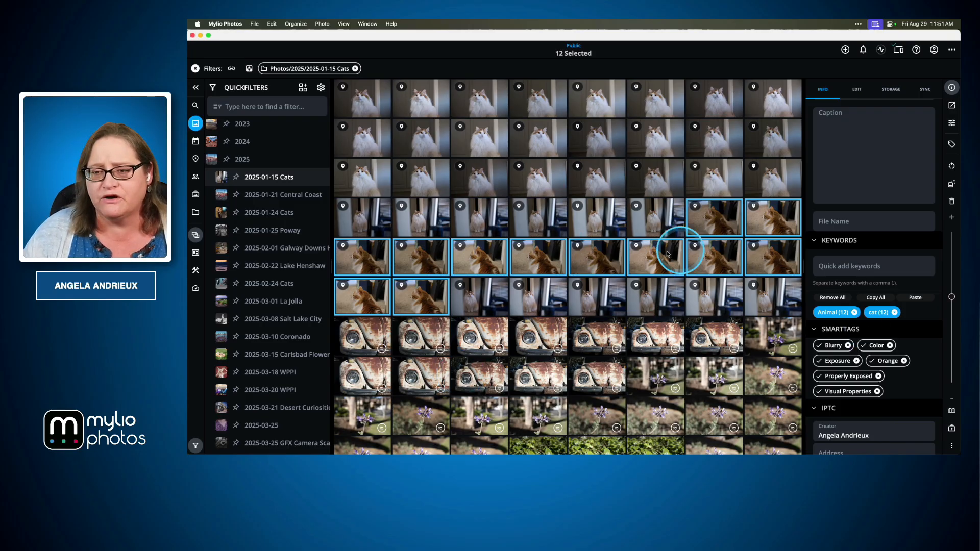
scroll(843, 329, down, 10)
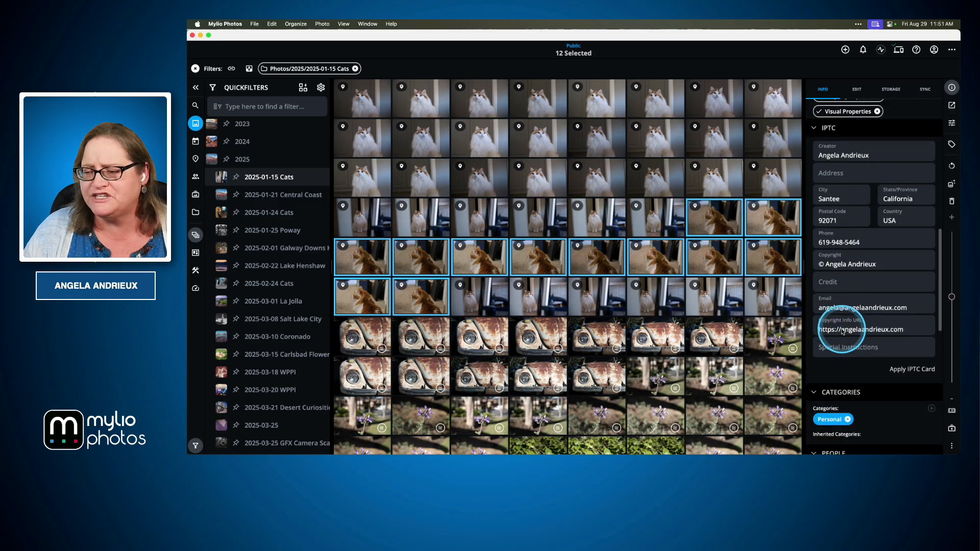
scroll(843, 331, down, 5)
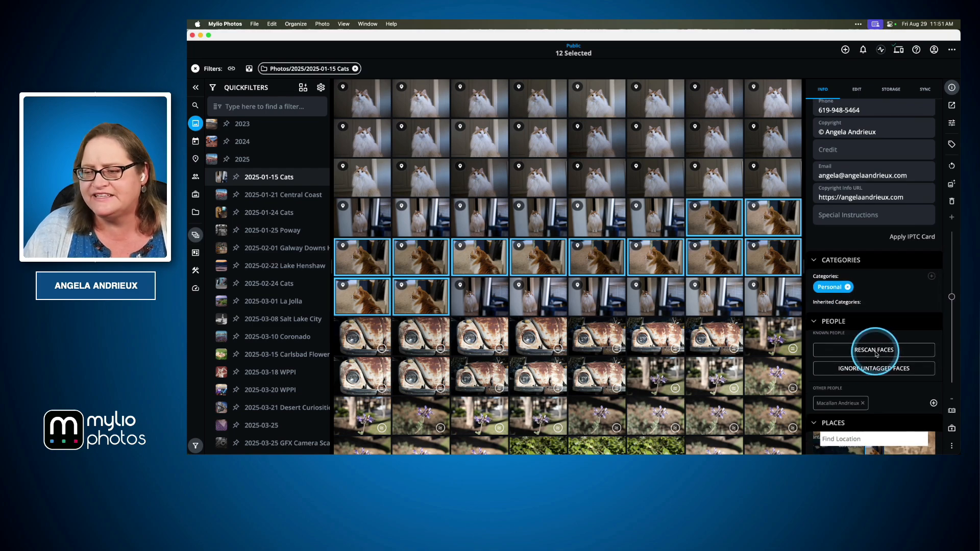
right_click(710, 213)
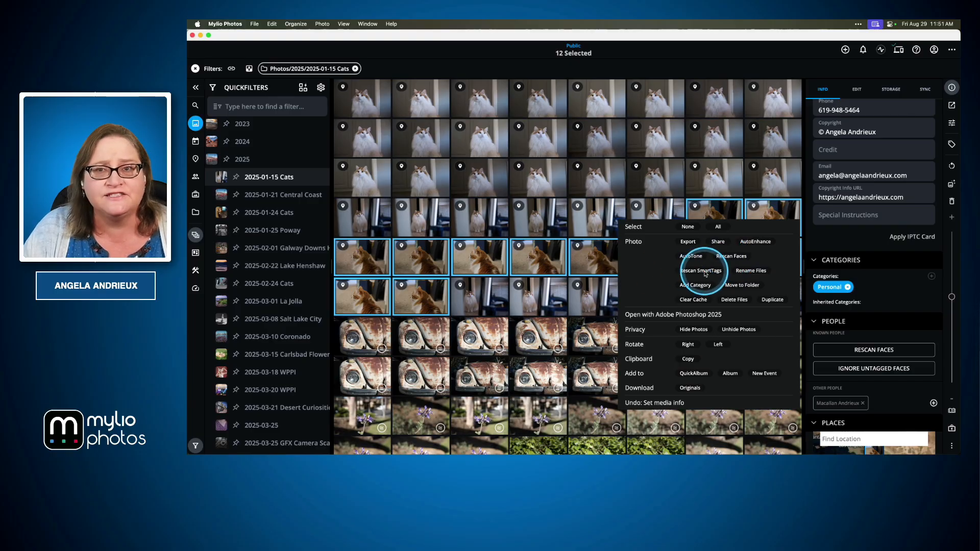
click(873, 367)
click(884, 320)
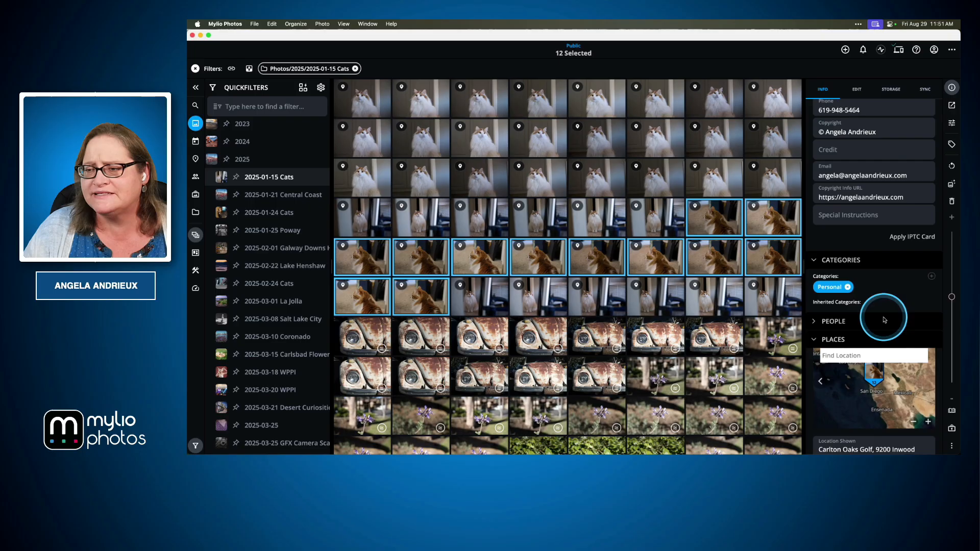
Revisit the selected cat photos' keywords and SmartTags and look at the Rescan SmartTags action without running it.
scroll(885, 320, up, 3)
scroll(885, 320, up, 5)
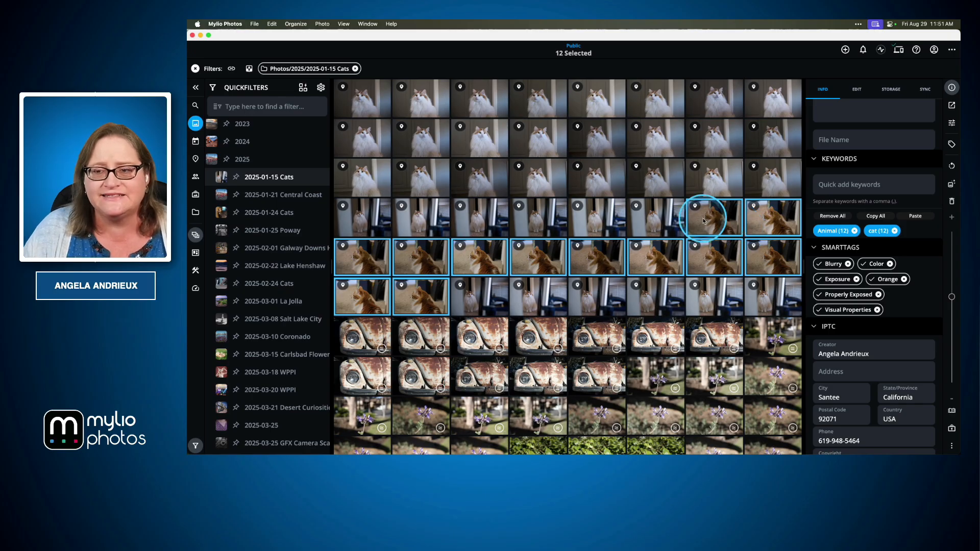
right_click(703, 221)
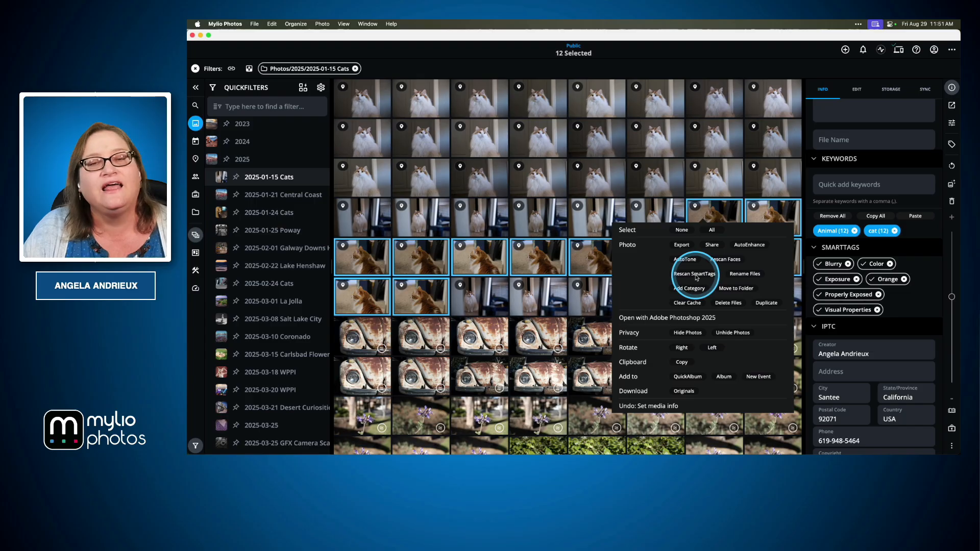
click(709, 215)
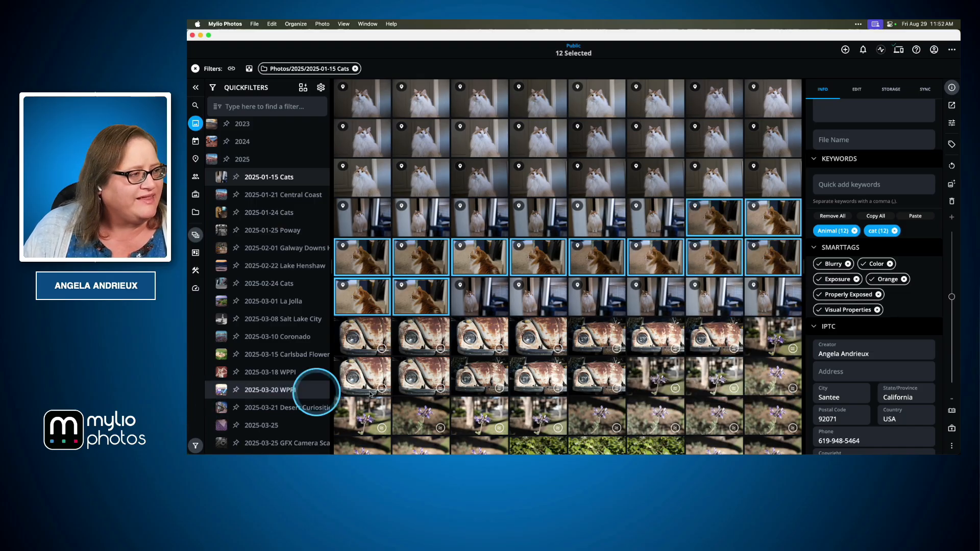
Switch to the Keynote presentation and advance from the Metadata Rules slide to the Real World Workflows slide.
key(super+Tab)
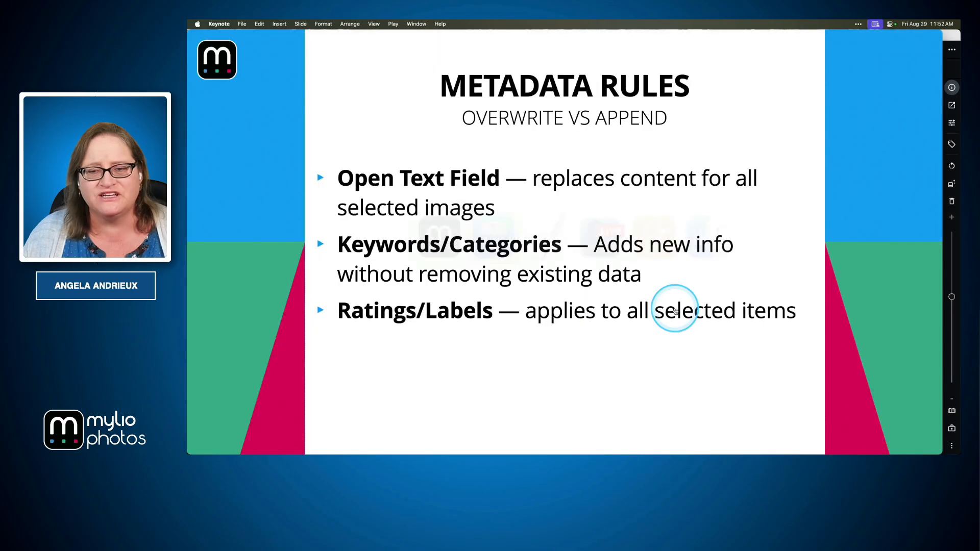
click(675, 311)
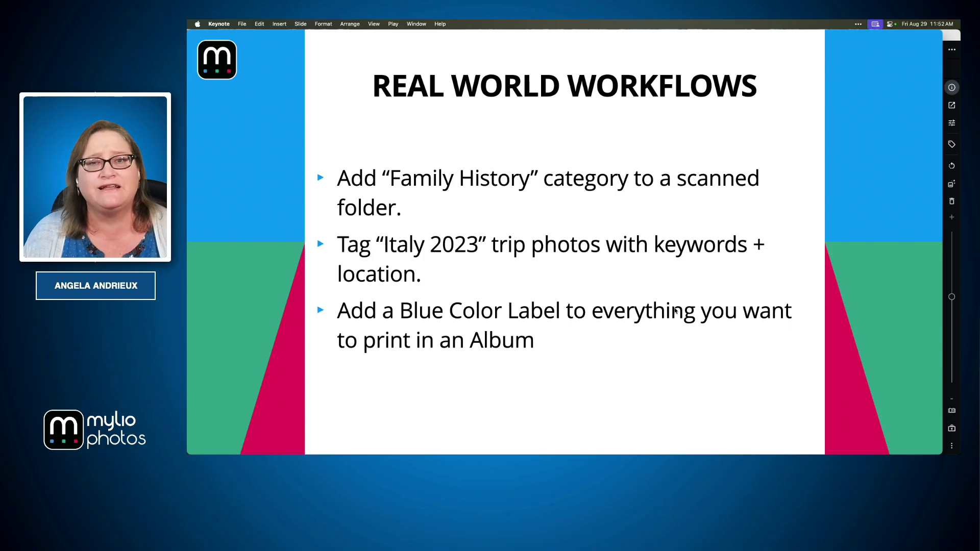
Switch back to Mylio Photos, show the folders and check which categories are assigned to the Family History folder.
key(super+Tab)
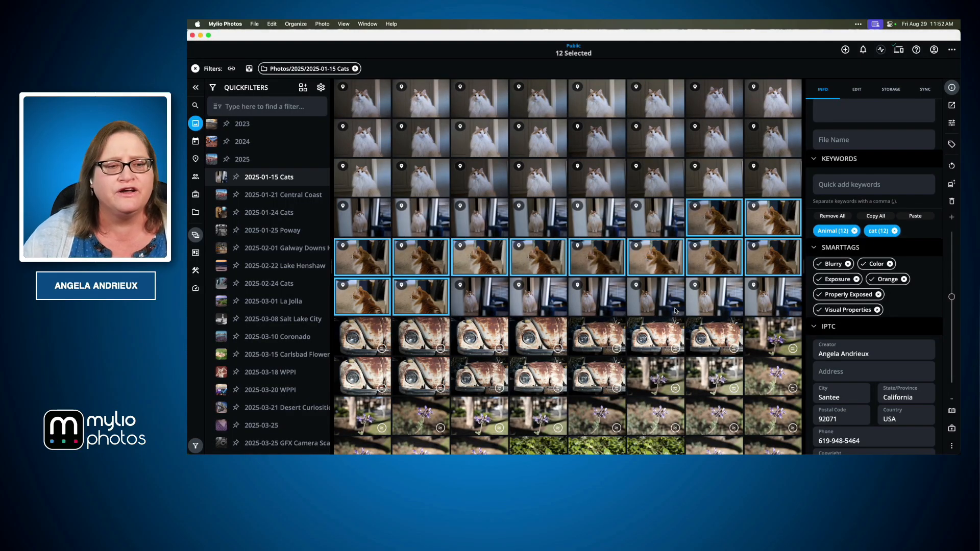
click(196, 212)
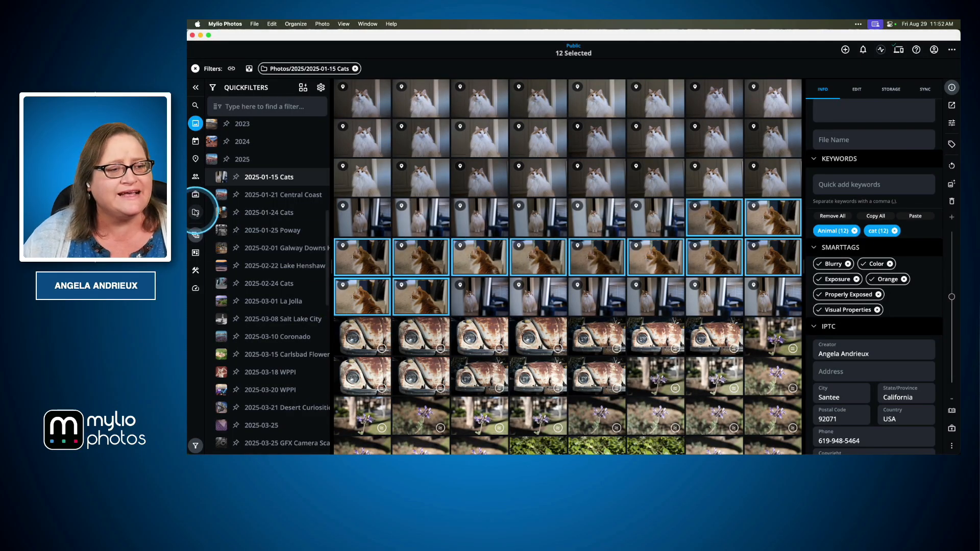
click(196, 192)
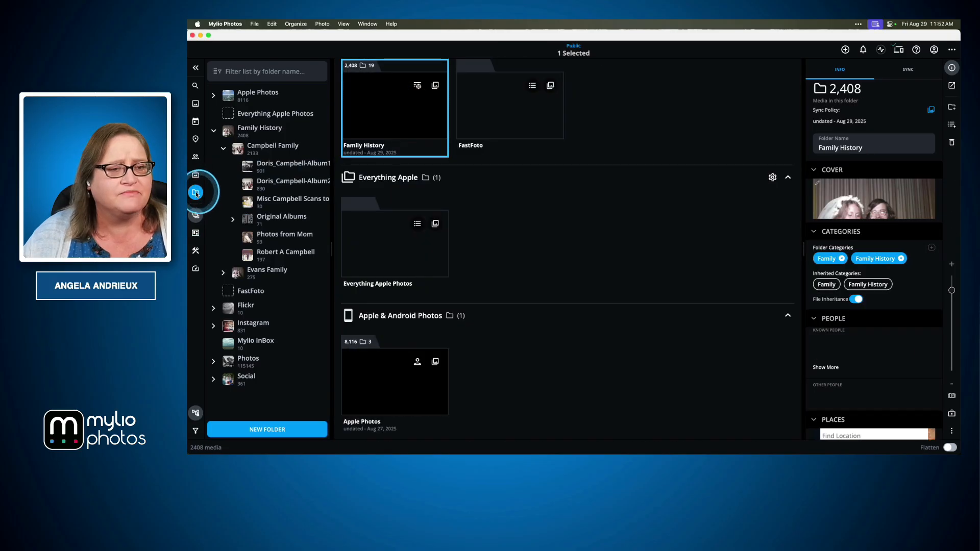
click(438, 134)
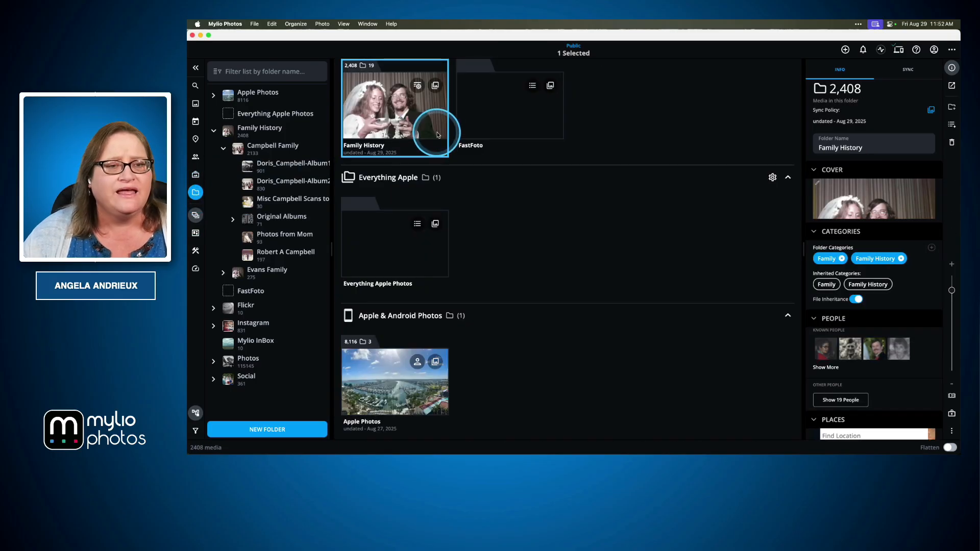
click(418, 86)
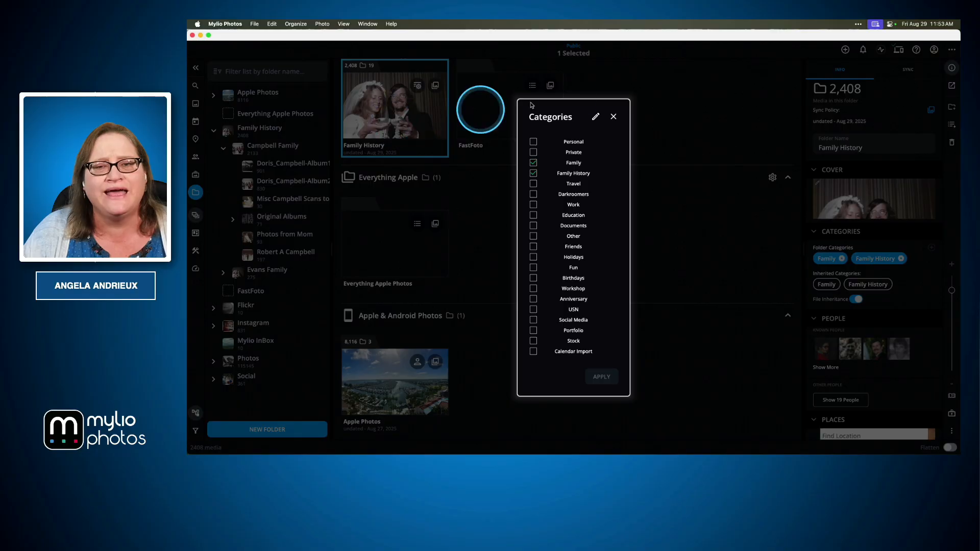
click(614, 117)
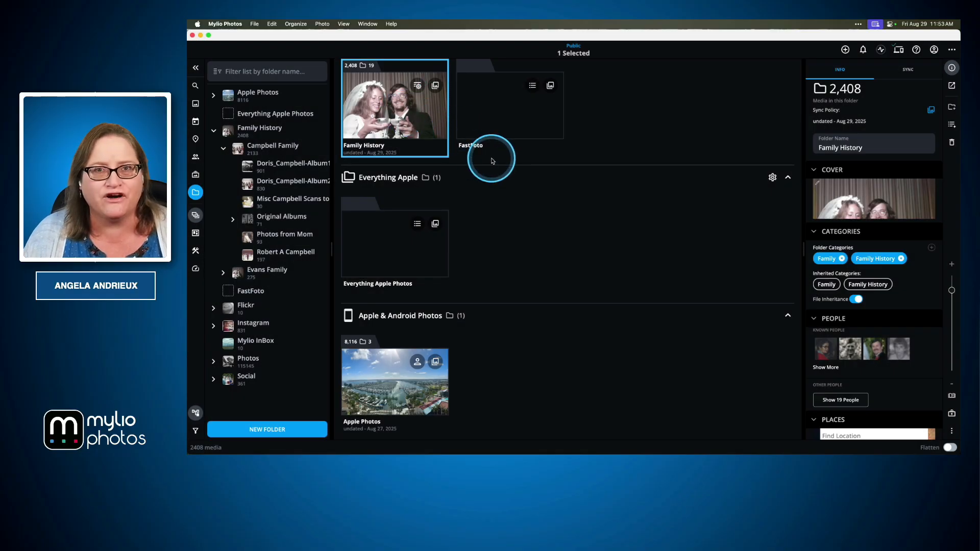
Check the Real World Workflows slide in Keynote again and return to the folders in Mylio Photos.
key(super+Tab)
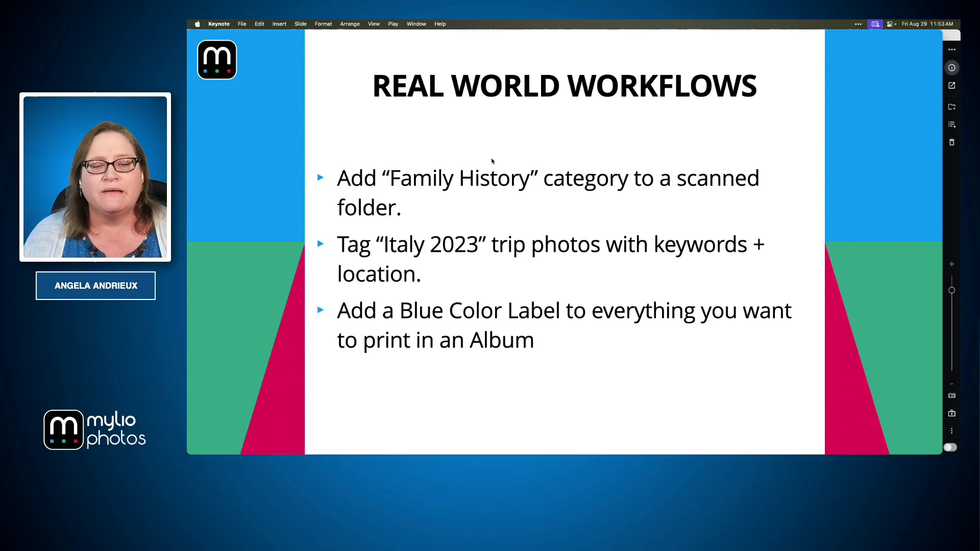
key(super+Tab)
click(353, 204)
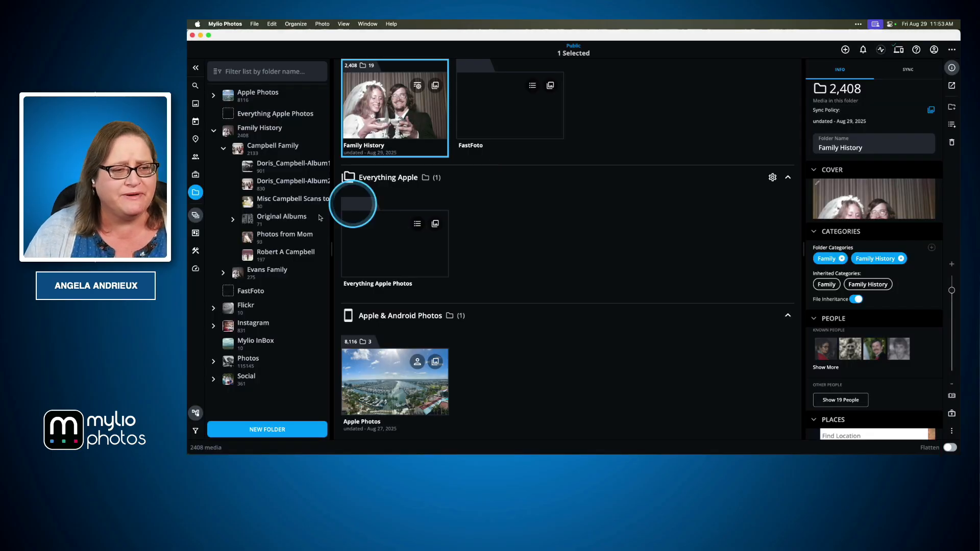
Open the 2024-10-13 Eastern Sierras Day 4 folder from the 2024 folder inside Photos.
scroll(236, 230, up, 2)
scroll(233, 217, down, 3)
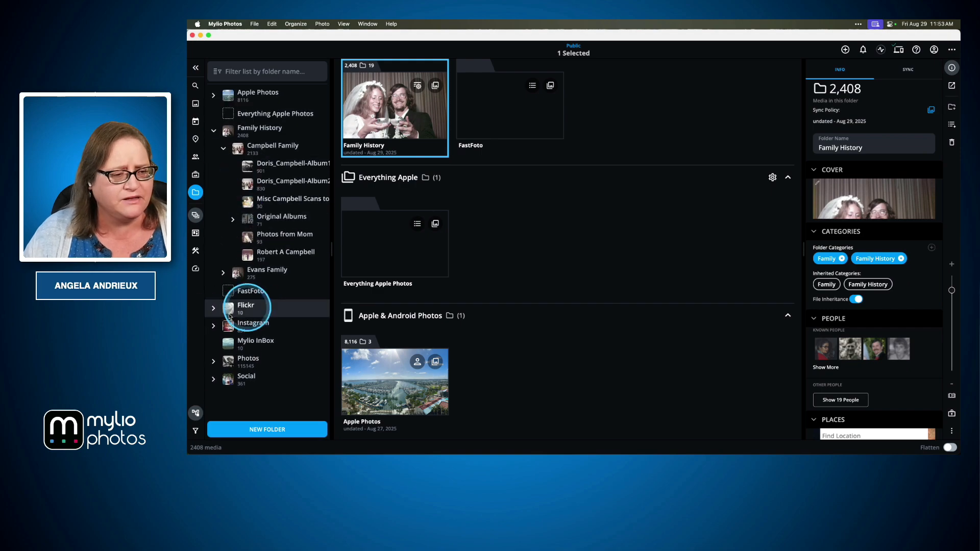
click(213, 362)
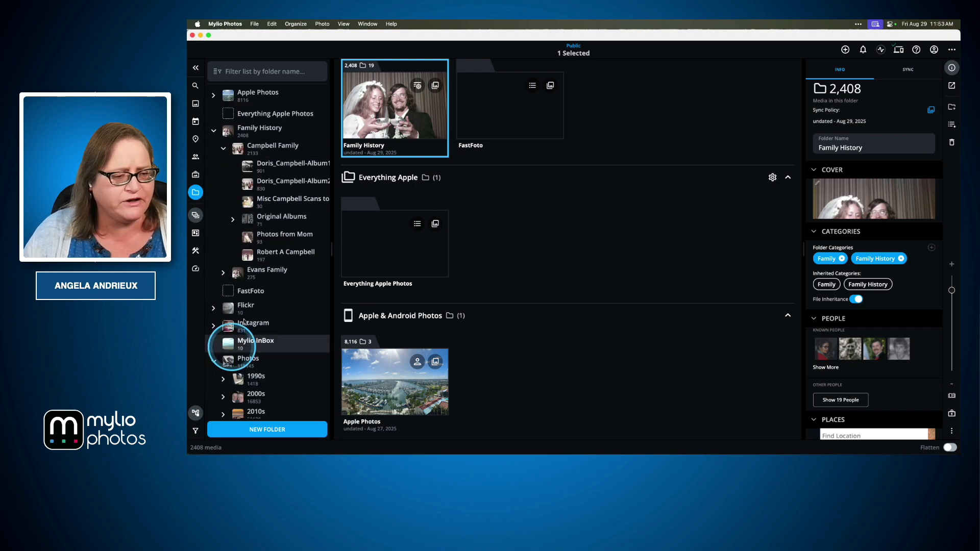
scroll(232, 347, down, 5)
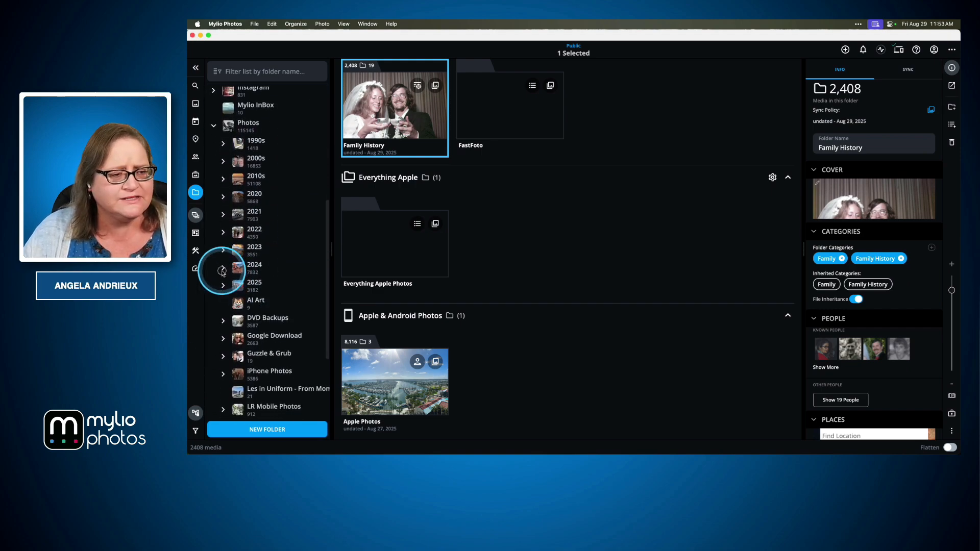
click(223, 271)
scroll(233, 270, down, 6)
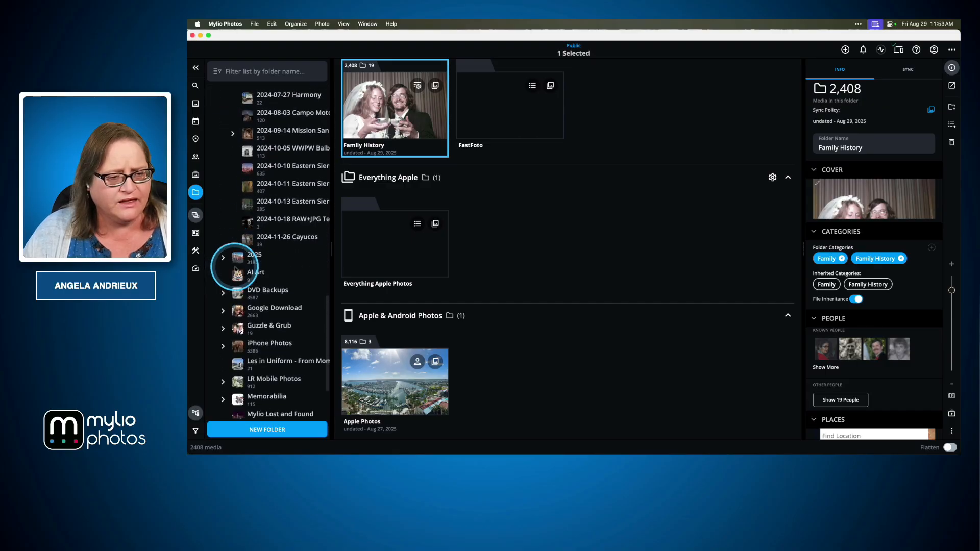
scroll(236, 270, up, 2)
click(278, 241)
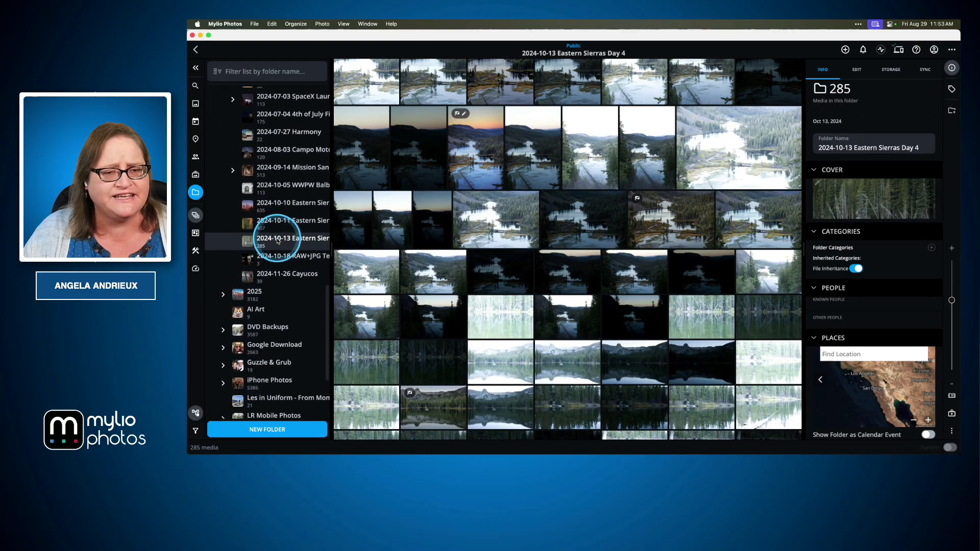
Select the lake photos from the folder's first image through the one taken at 4:44:01 PM, and show their shared keywords.
scroll(460, 255, up, 2)
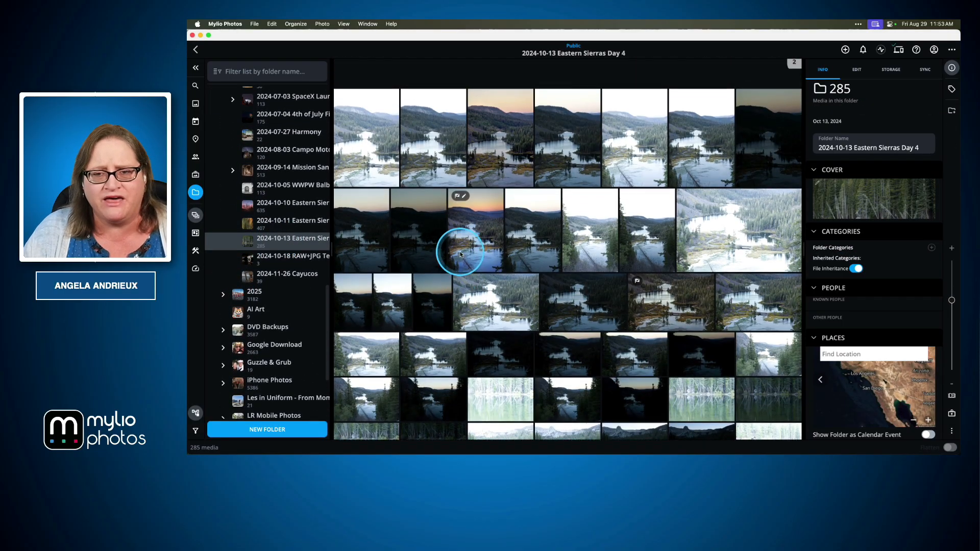
scroll(461, 255, down, 1)
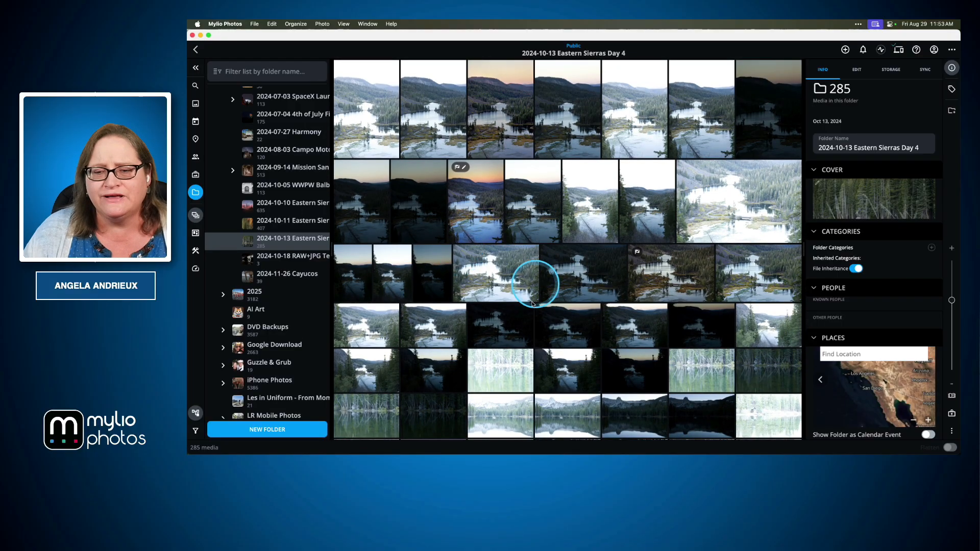
scroll(647, 221, down, 15)
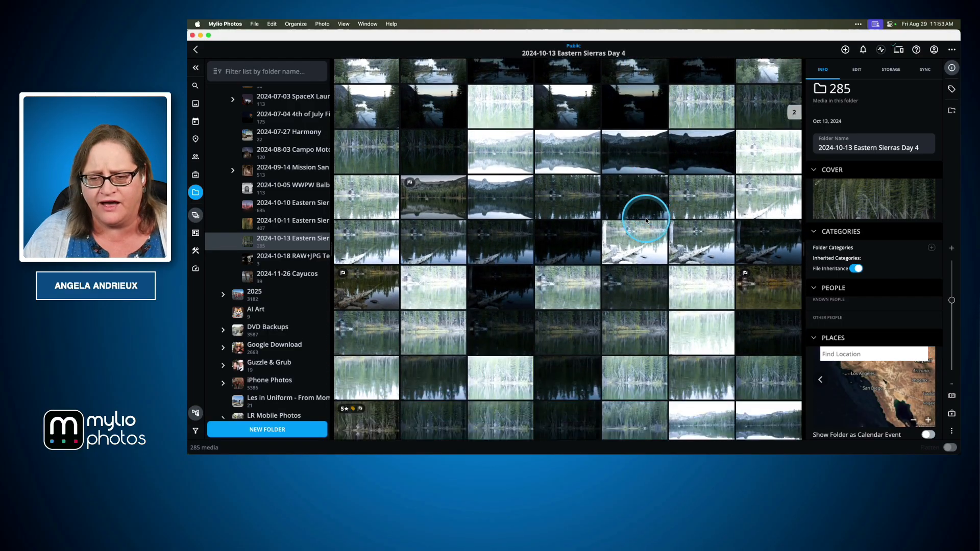
scroll(481, 268, down, 10)
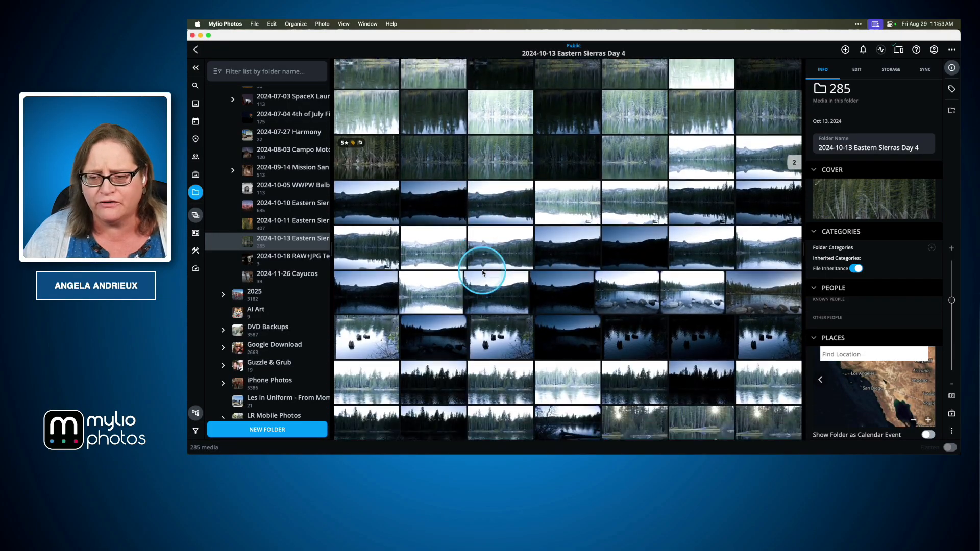
scroll(482, 273, down, 5)
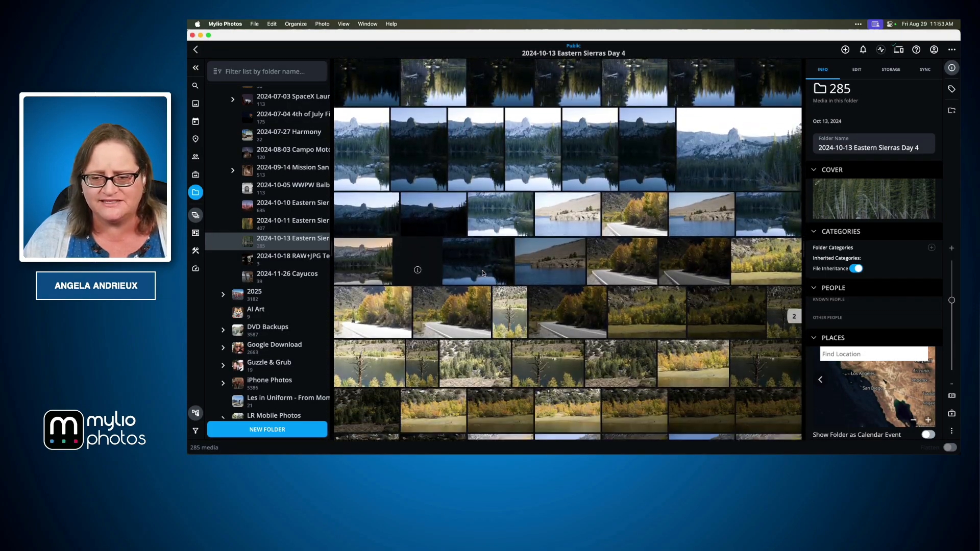
scroll(482, 273, up, 2)
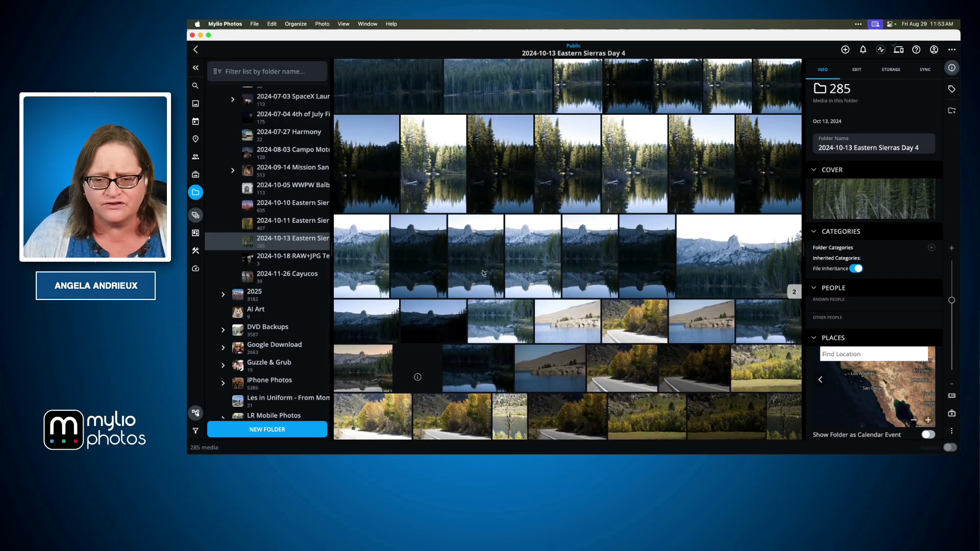
scroll(584, 281, up, 2)
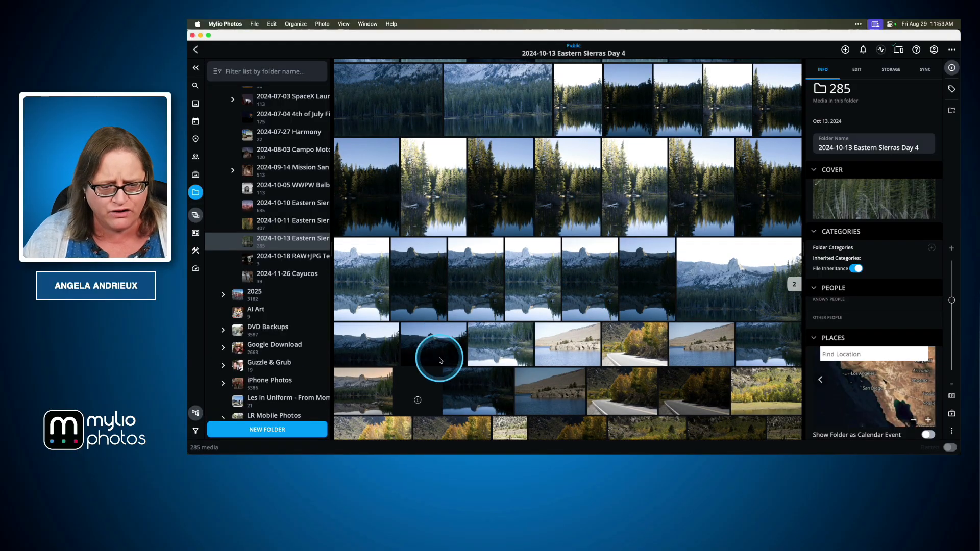
click(461, 362)
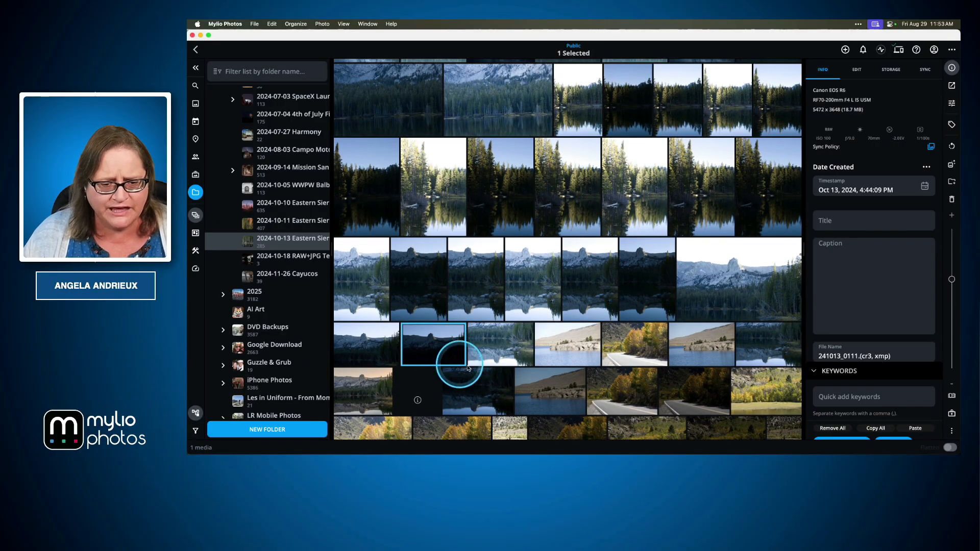
click(512, 352)
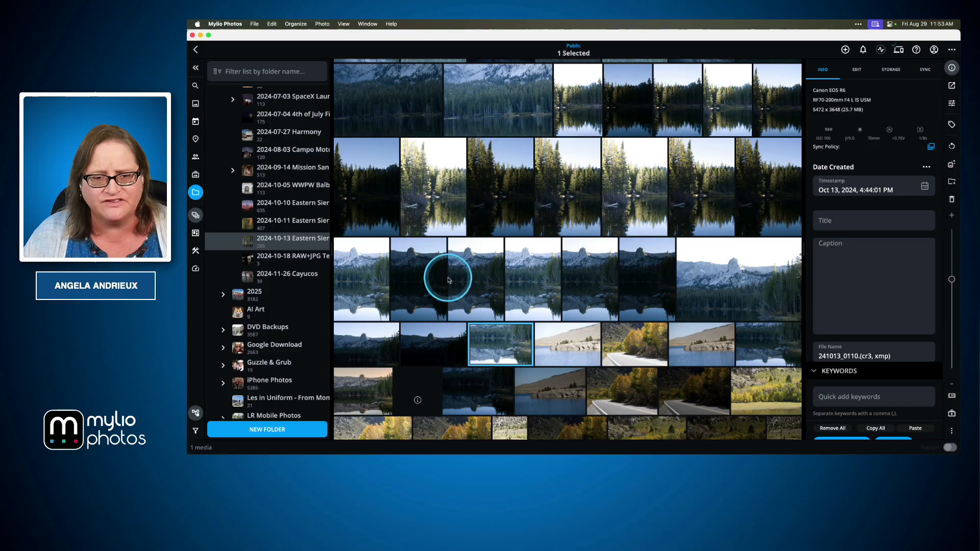
scroll(448, 279, up, 5)
scroll(448, 279, up, 10)
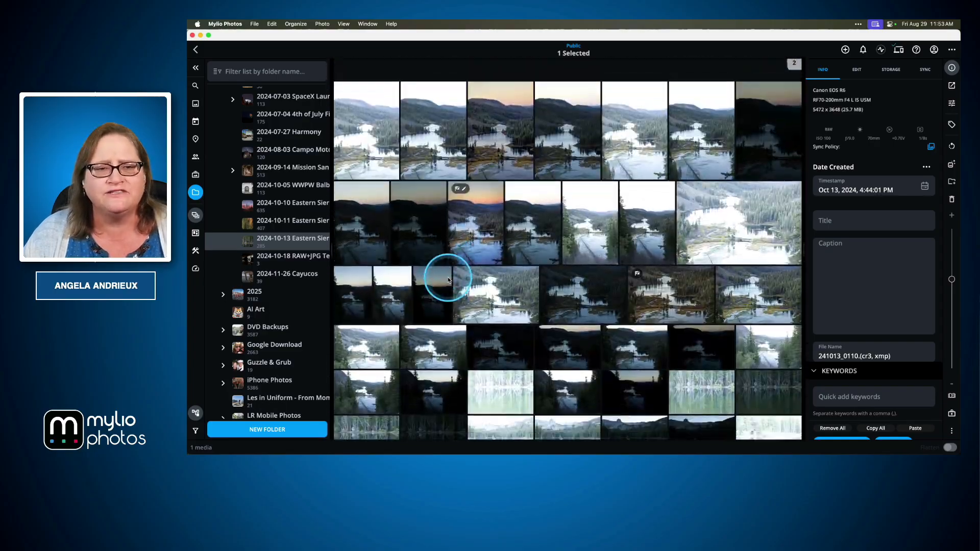
shift+click(375, 107)
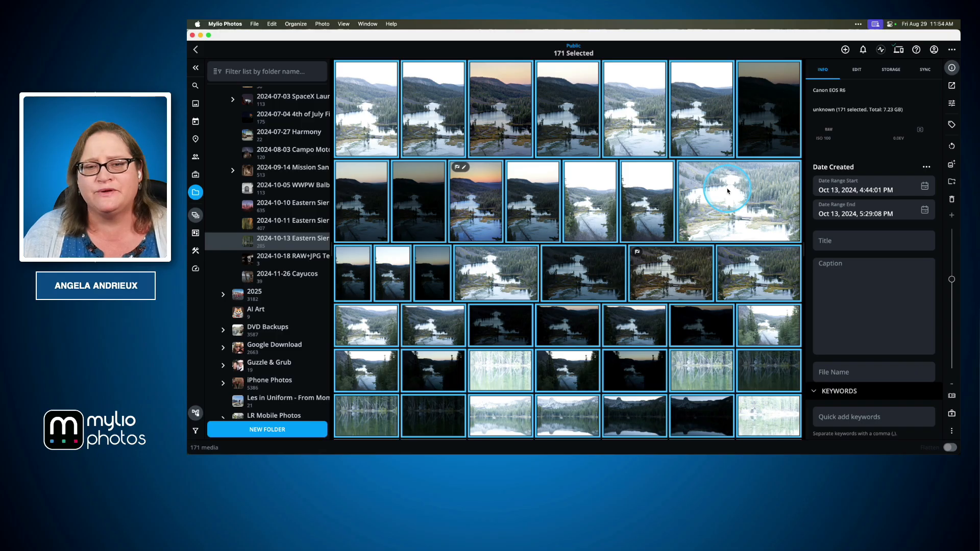
scroll(852, 272, down, 5)
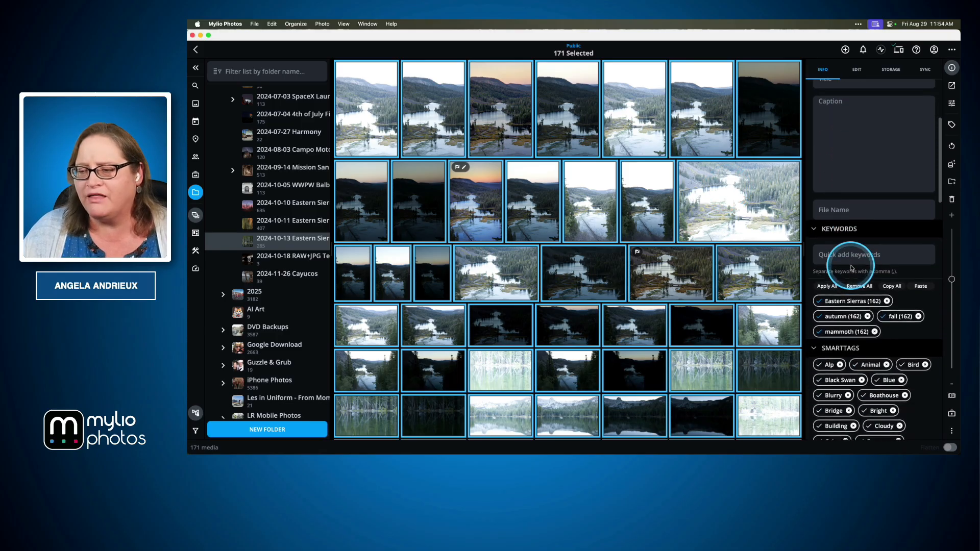
Apply the partially shared keywords Eastern Sierras, autumn, mammoth and fall to all of the selected lake photos.
scroll(851, 268, down, 2)
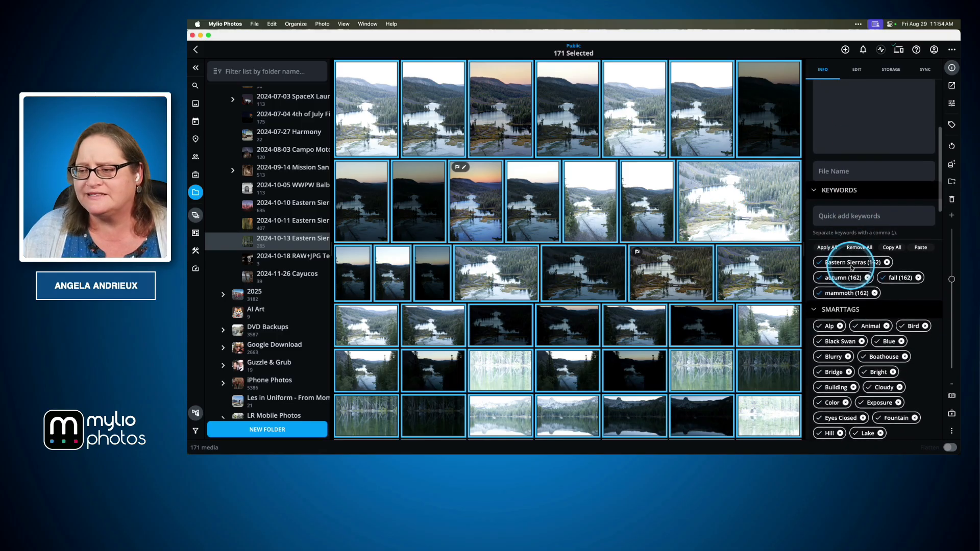
click(820, 263)
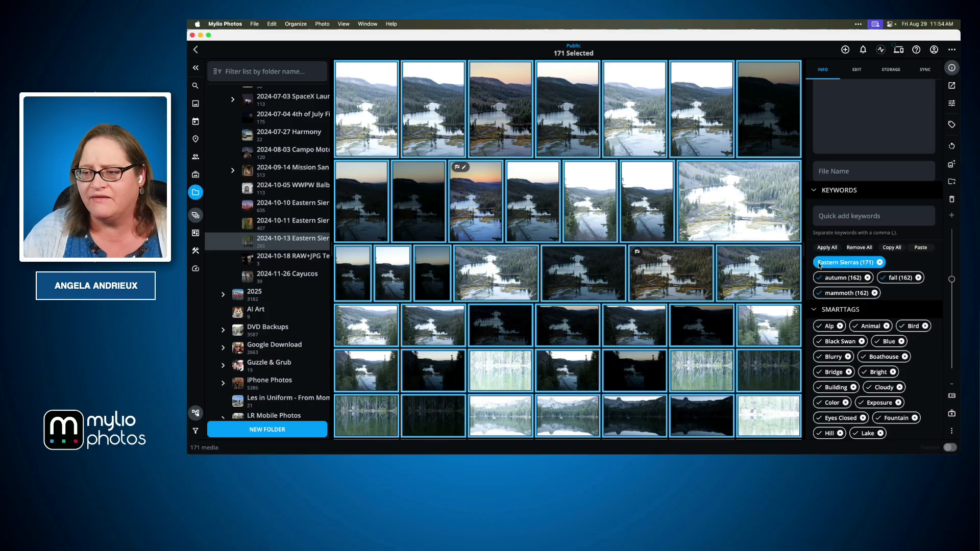
click(820, 278)
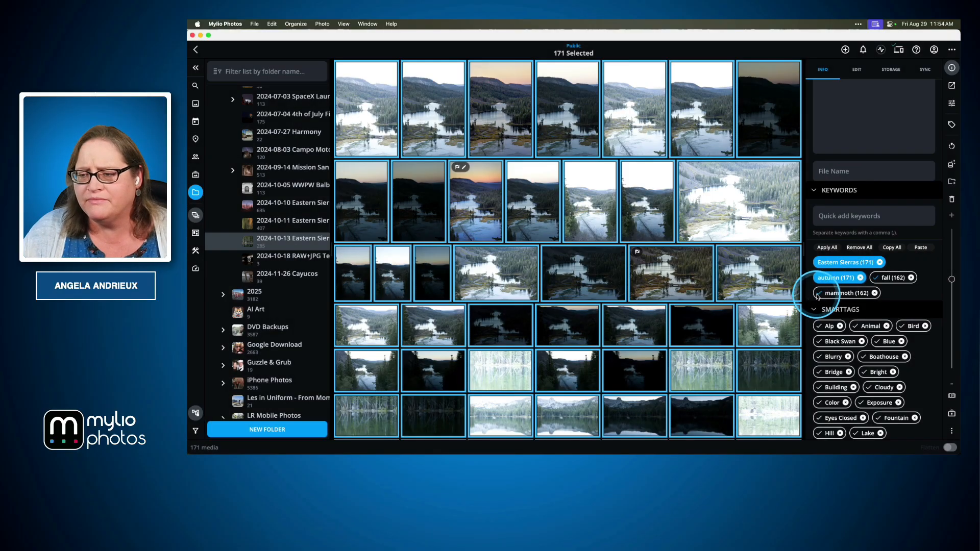
click(819, 294)
click(876, 278)
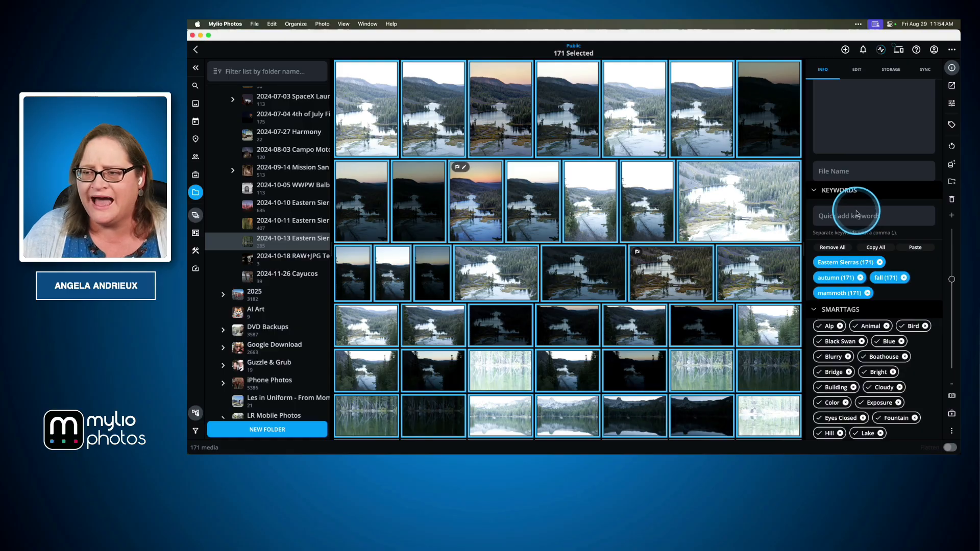
Add the keywords Sunset and Twilight to all of the selected lake photos.
click(831, 218)
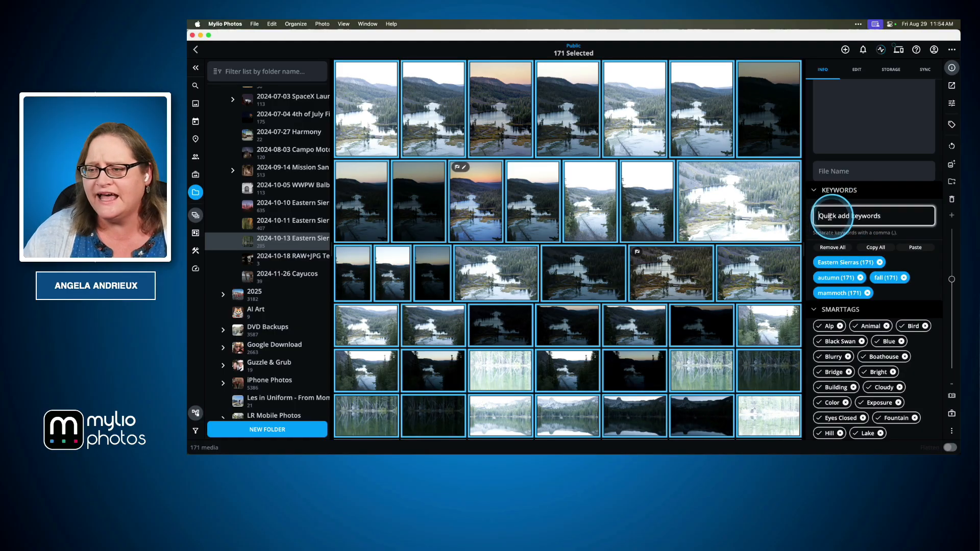
text(Sunset)
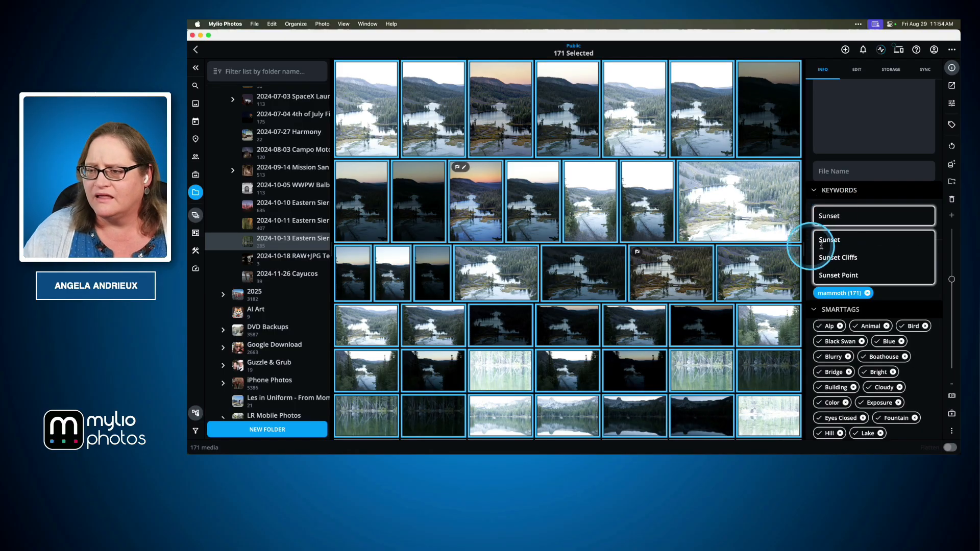
click(828, 240)
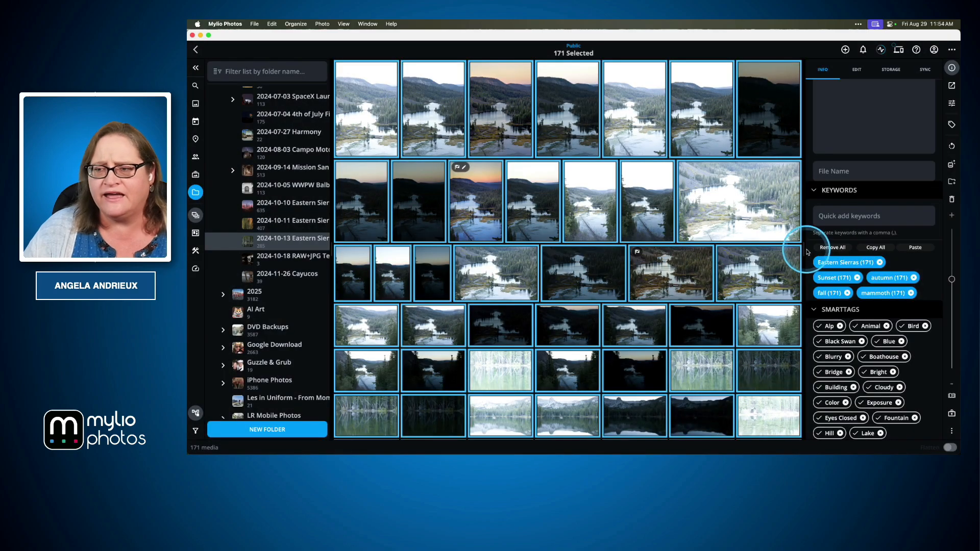
click(831, 217)
text(Twilight)
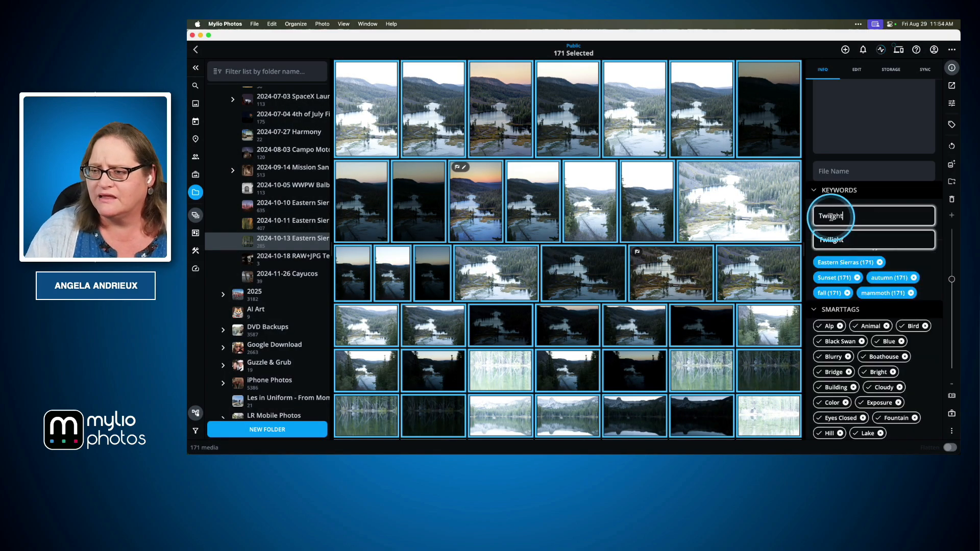
click(835, 240)
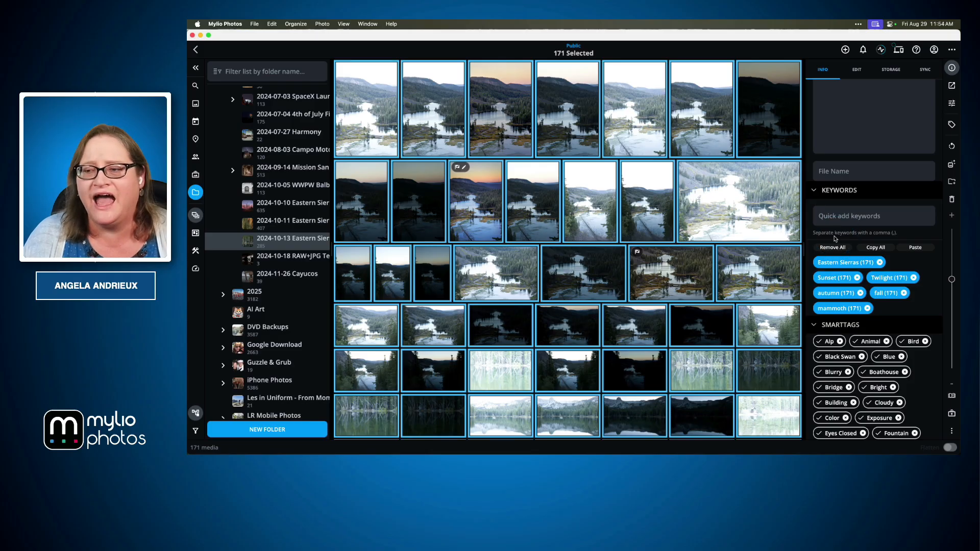
click(836, 239)
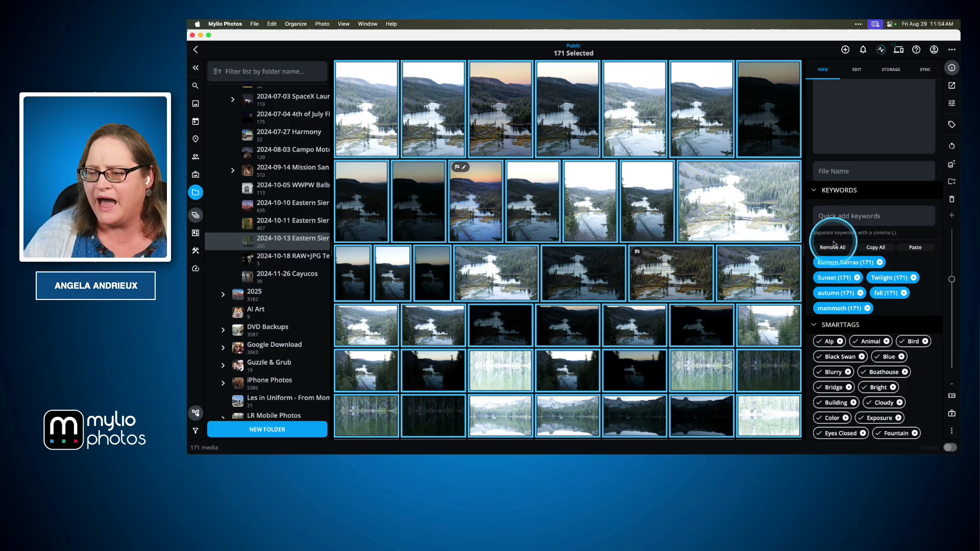
Remove the incorrect SmartTags Black Swan, Not Smiling and Suspension Bridge from the selected photos.
scroll(835, 240, down, 5)
scroll(836, 243, down, 2)
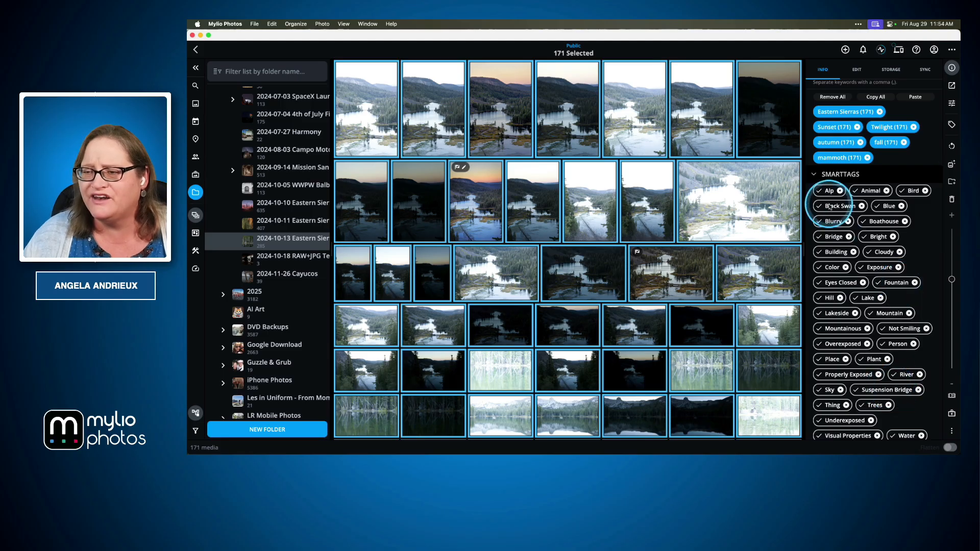
click(862, 205)
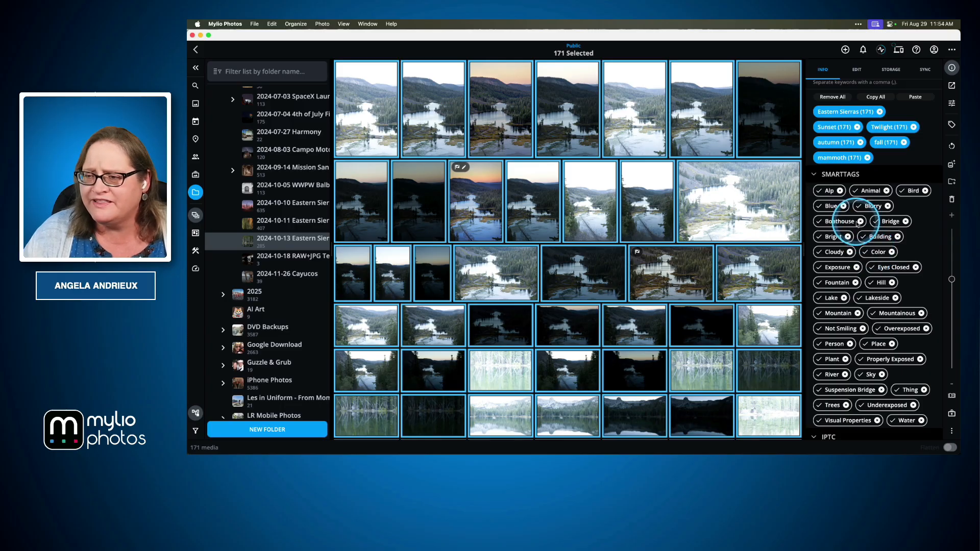
scroll(881, 269, down, 2)
scroll(881, 269, down, 3)
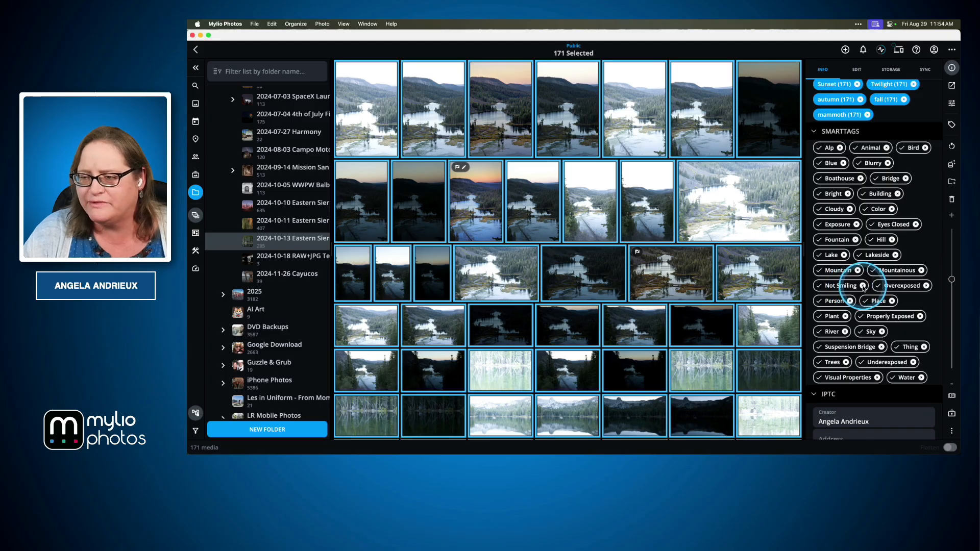
click(863, 286)
scroll(835, 302, down, 3)
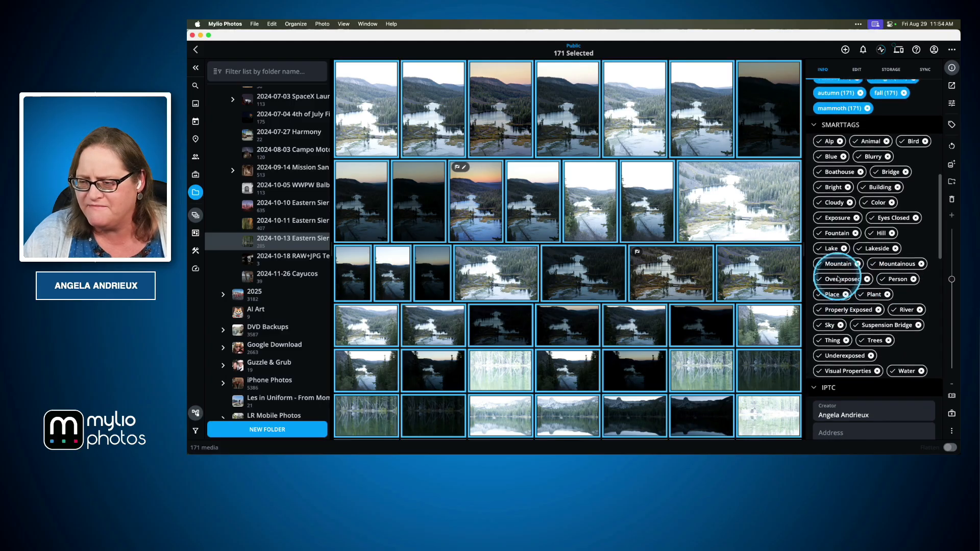
scroll(836, 278, down, 2)
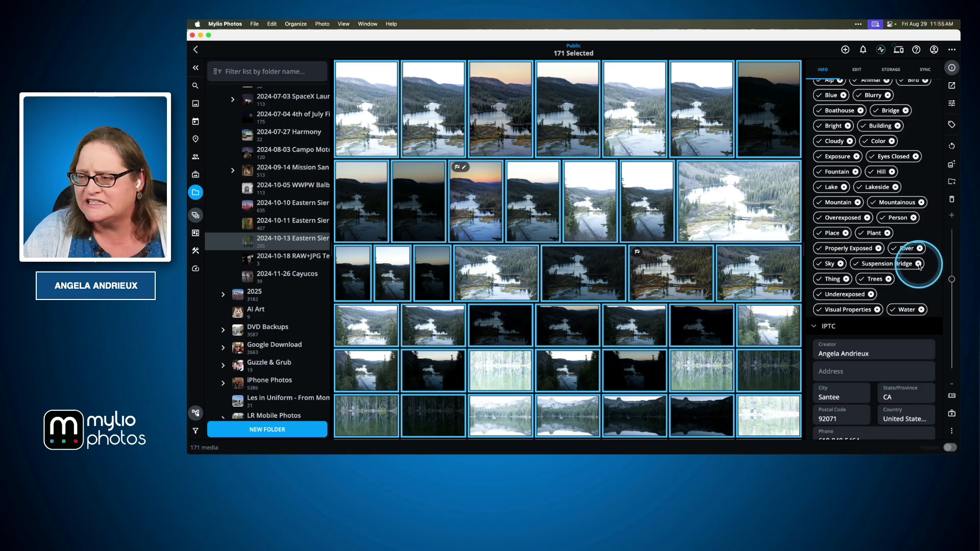
click(919, 264)
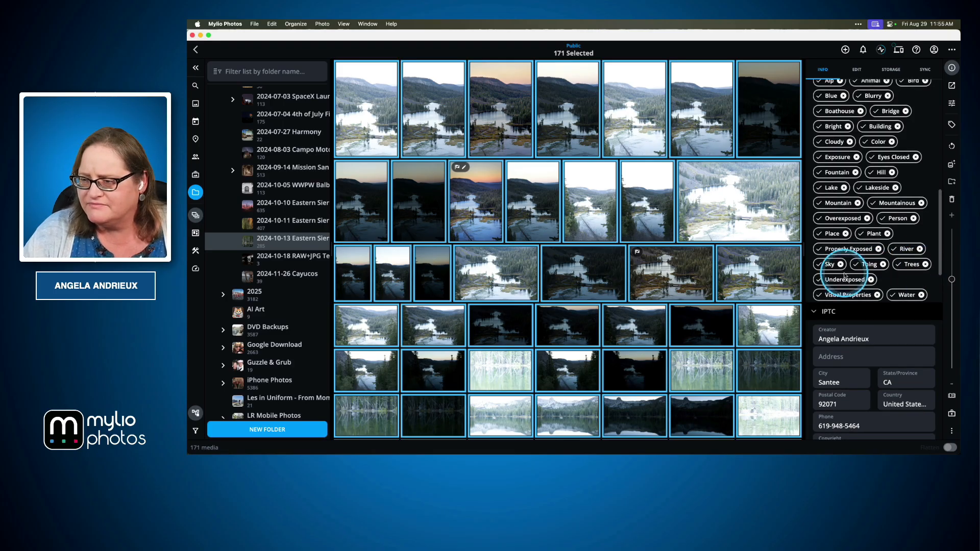
Enlarge the Places map for the selected photos and find Mammoth Lakes, California on it.
scroll(848, 275, down, 12)
scroll(838, 273, down, 20)
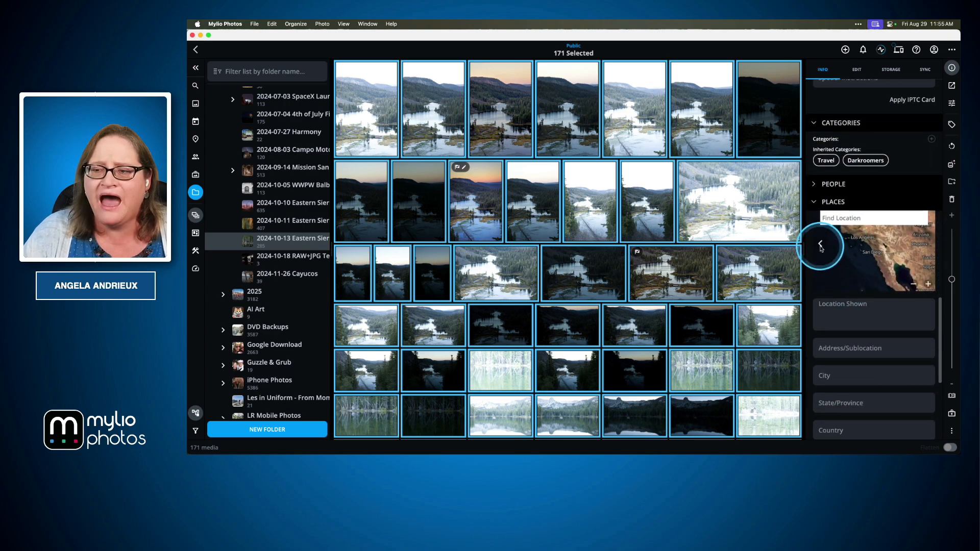
click(821, 243)
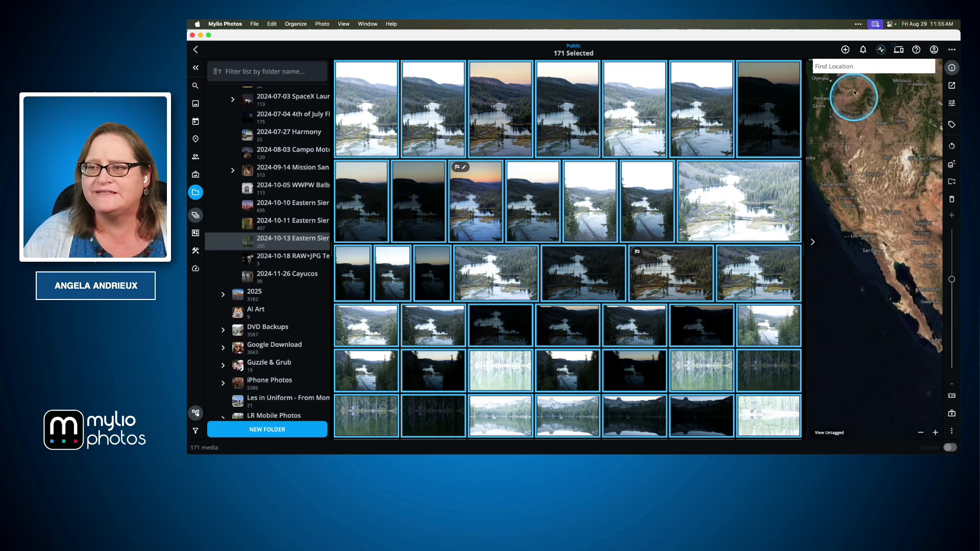
click(840, 67)
text(mammoth lakes)
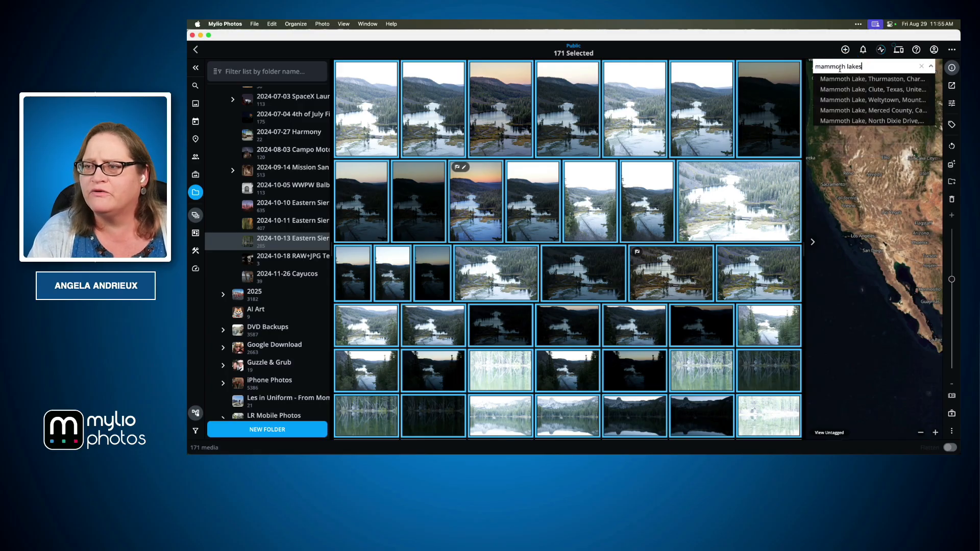
click(841, 78)
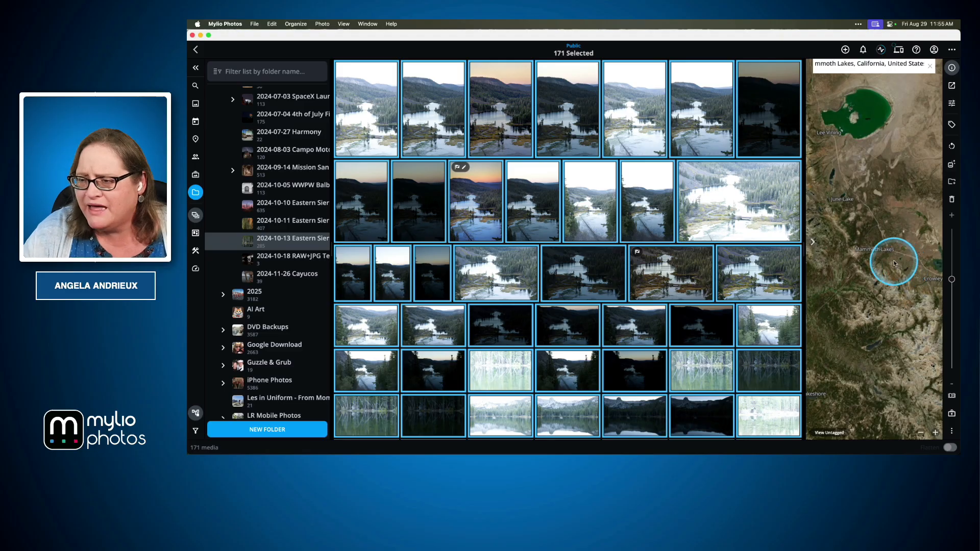
Try to geotag the selected photos by placing them on the map near Mammoth Lakes, and discard the proposed locations.
click(936, 433)
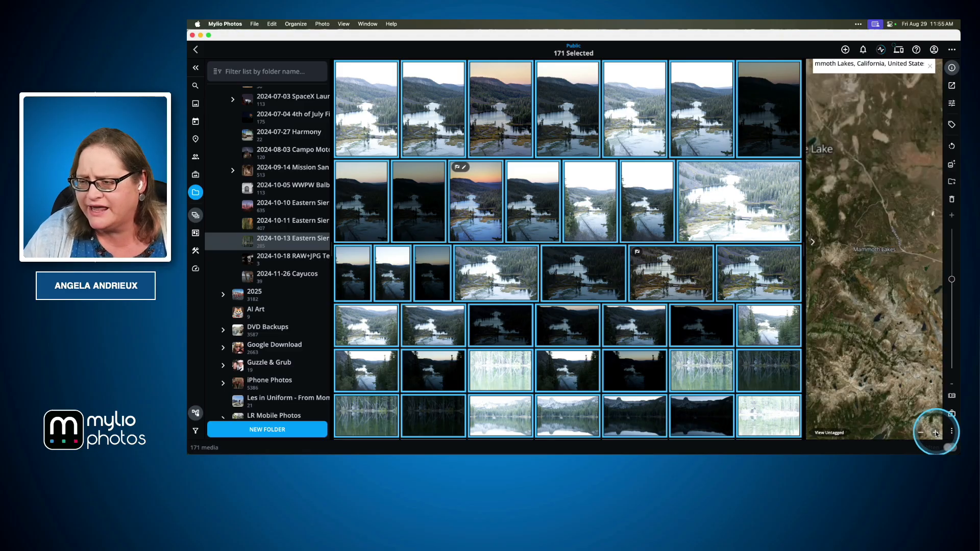
click(936, 433)
click(936, 433)
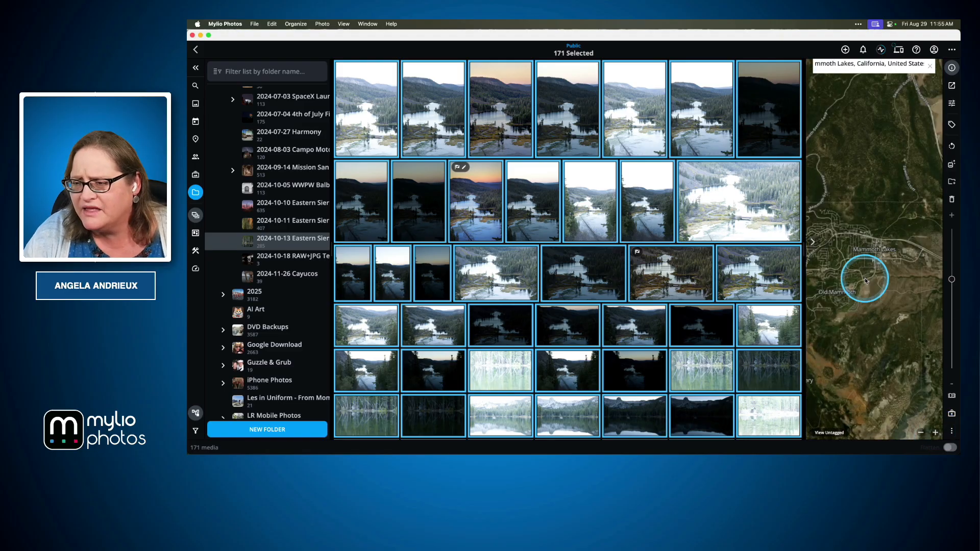
drag(858, 272, 904, 277)
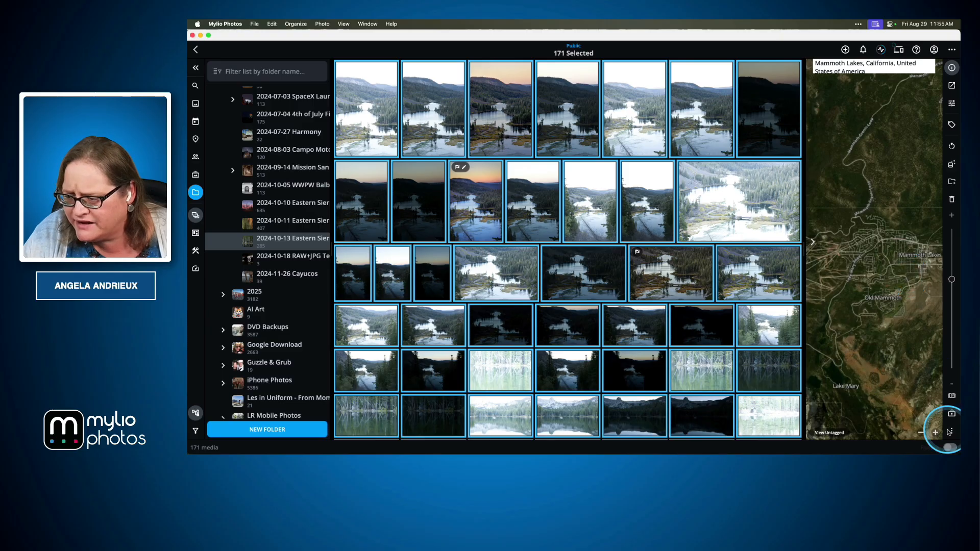
click(936, 433)
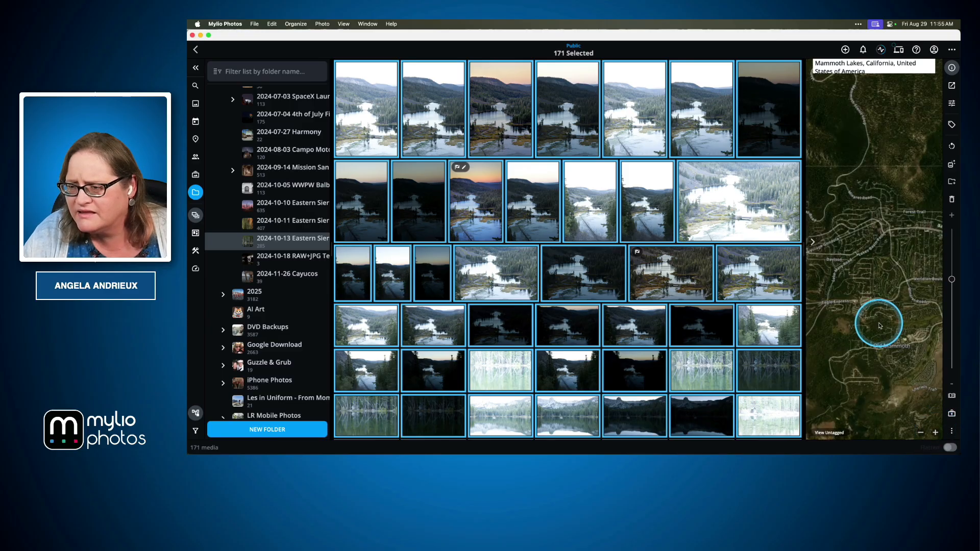
drag(880, 326, 954, 320)
mouse_move(870, 313)
mouse_down()
mouse_move(921, 311)
mouse_move(853, 225)
mouse_move(801, 216)
mouse_move(822, 197)
mouse_move(908, 182)
mouse_move(790, 231)
mouse_move(847, 256)
mouse_move(858, 212)
mouse_up()
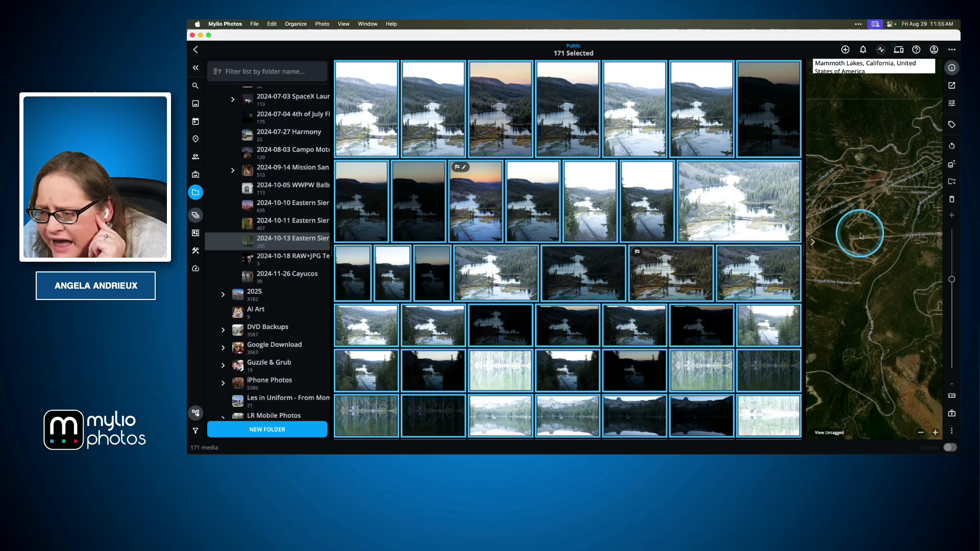
drag(858, 280, 858, 259)
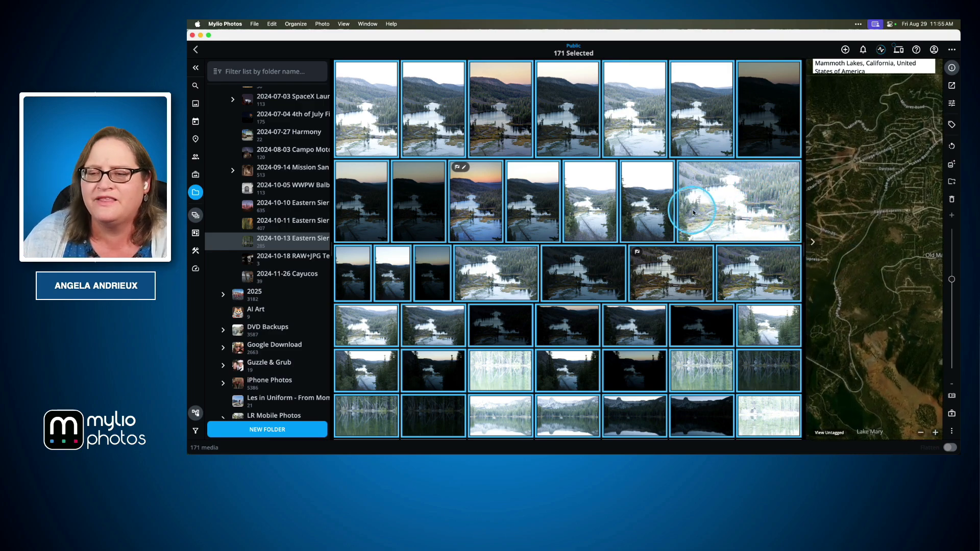
drag(693, 208, 862, 175)
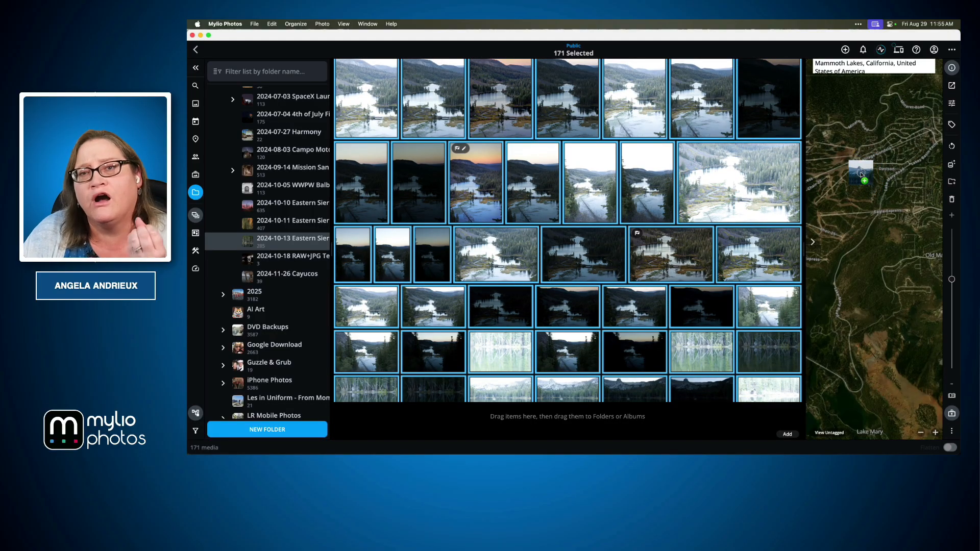
drag(861, 175, 875, 158)
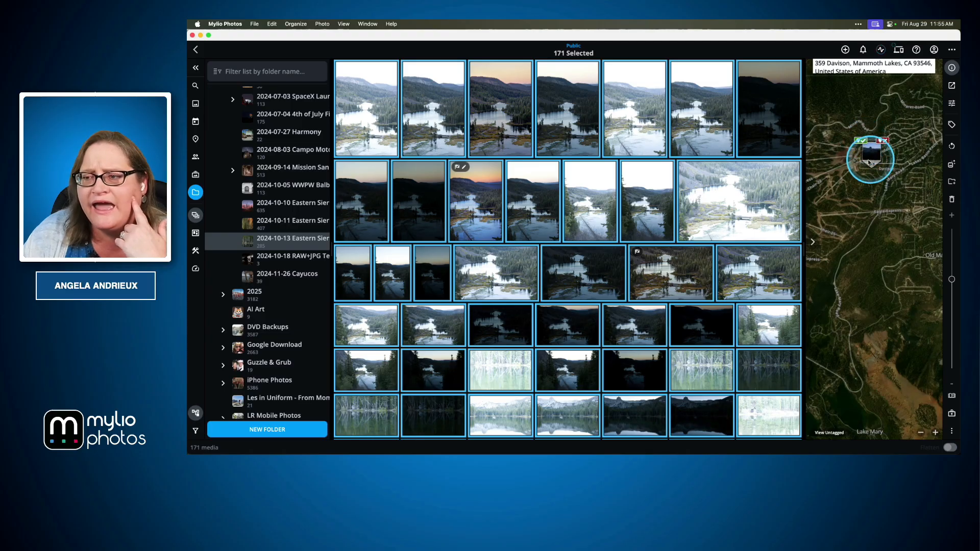
click(881, 142)
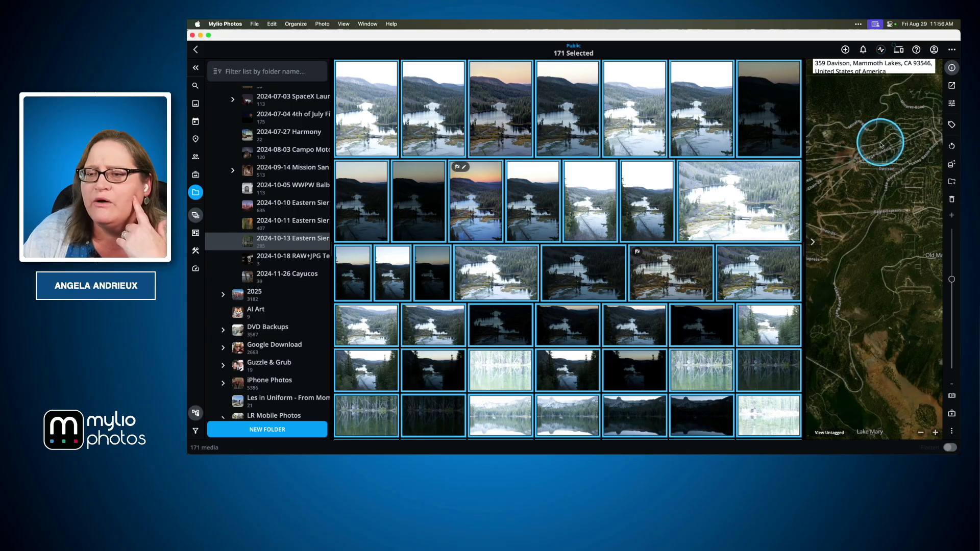
click(861, 178)
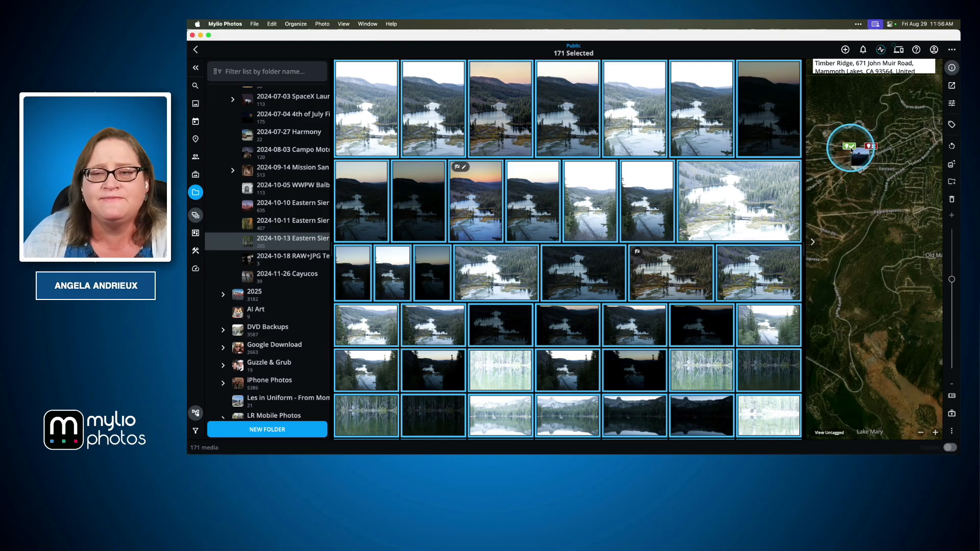
click(870, 146)
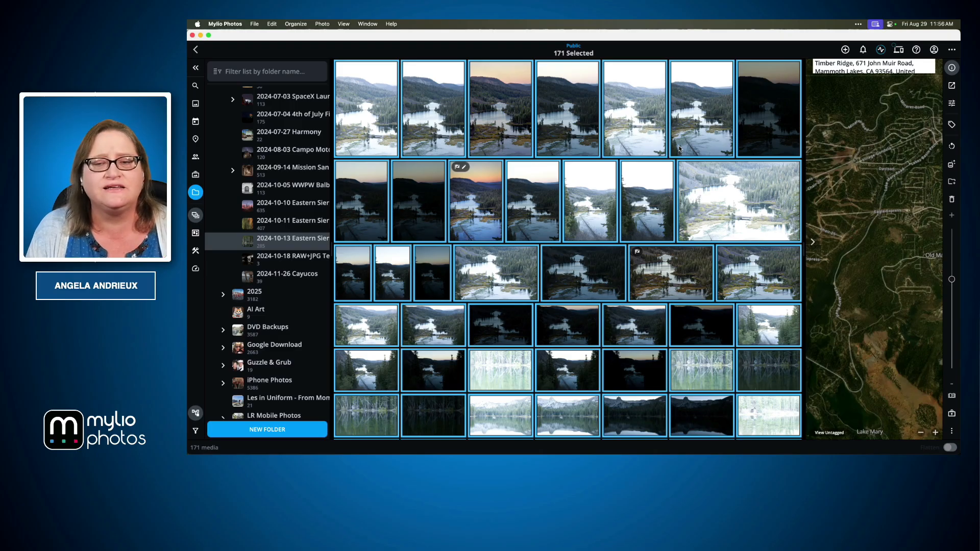
Select the flagged, edited sunset photo and show its info instead of the map, and switch to the Real World Workflows slide in Keynote.
click(569, 210)
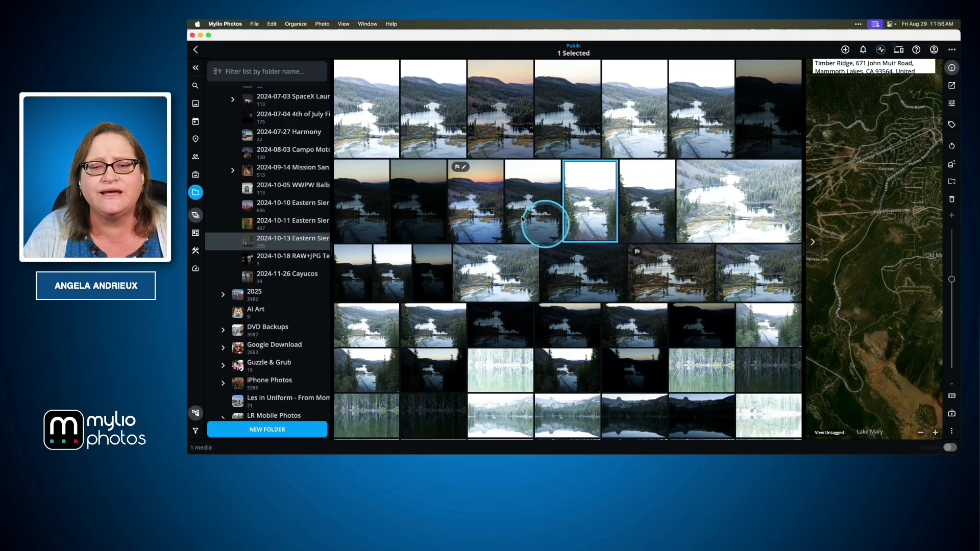
click(478, 202)
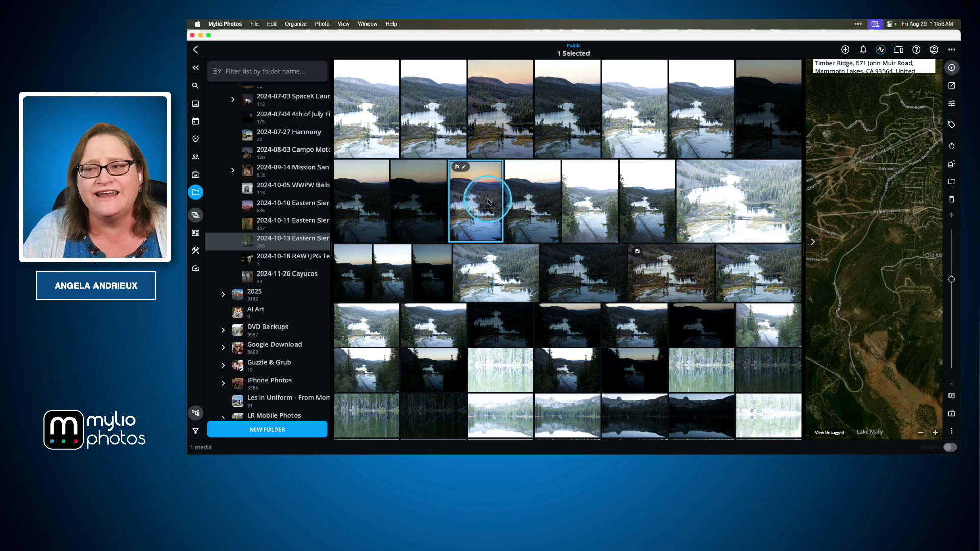
click(813, 241)
scroll(853, 202, up, 15)
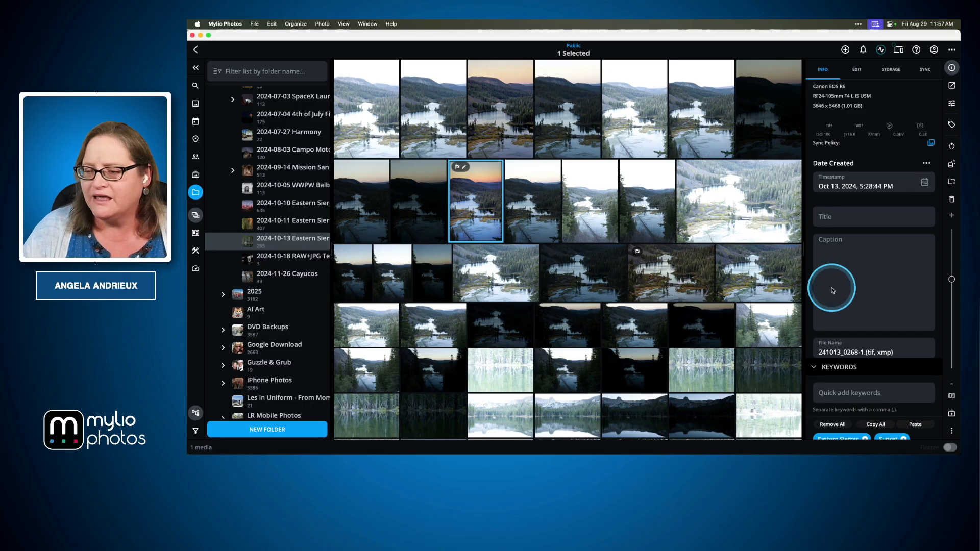
key(super+Tab)
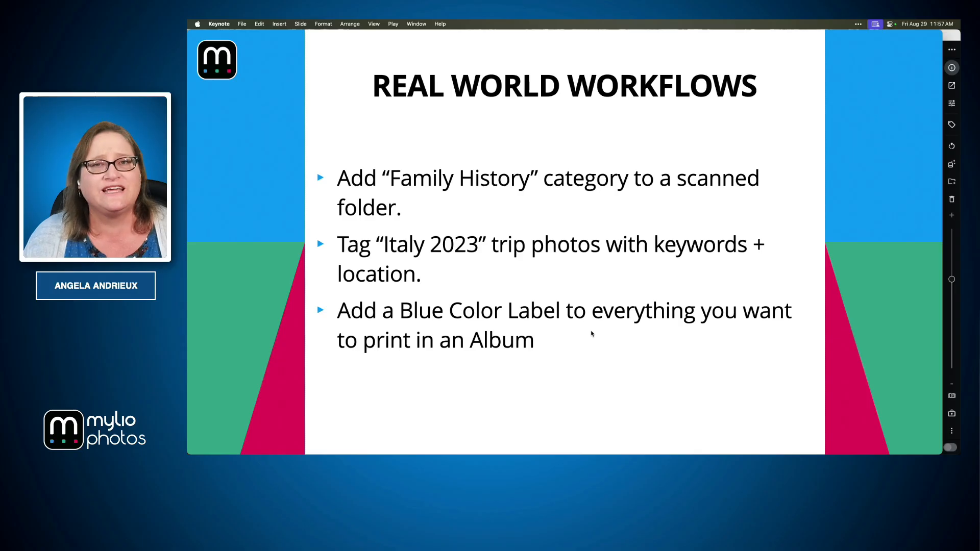
Switch to Mylio Photos and filter the 2024-10-13 Eastern Sierras folder to show only photos flagged as picked.
key(super+Tab)
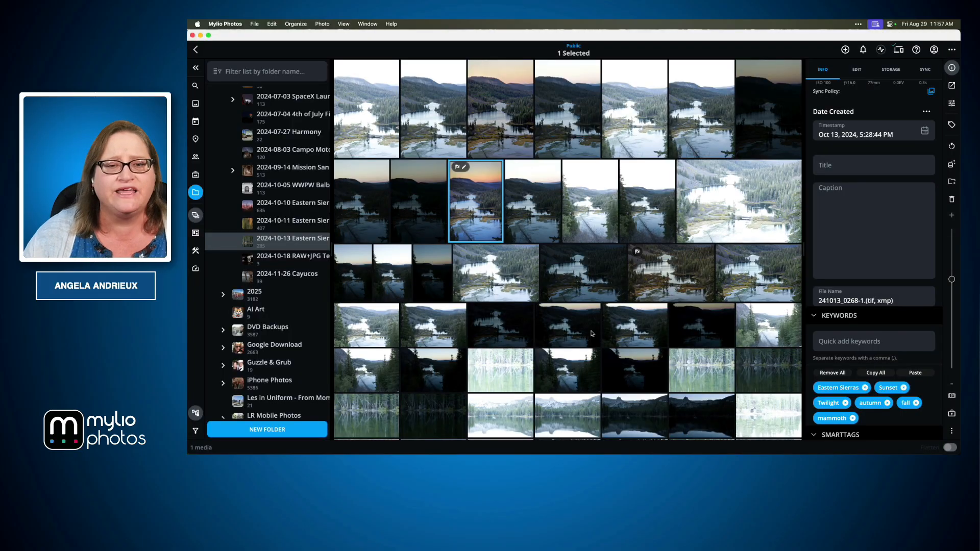
scroll(221, 129, up, 5)
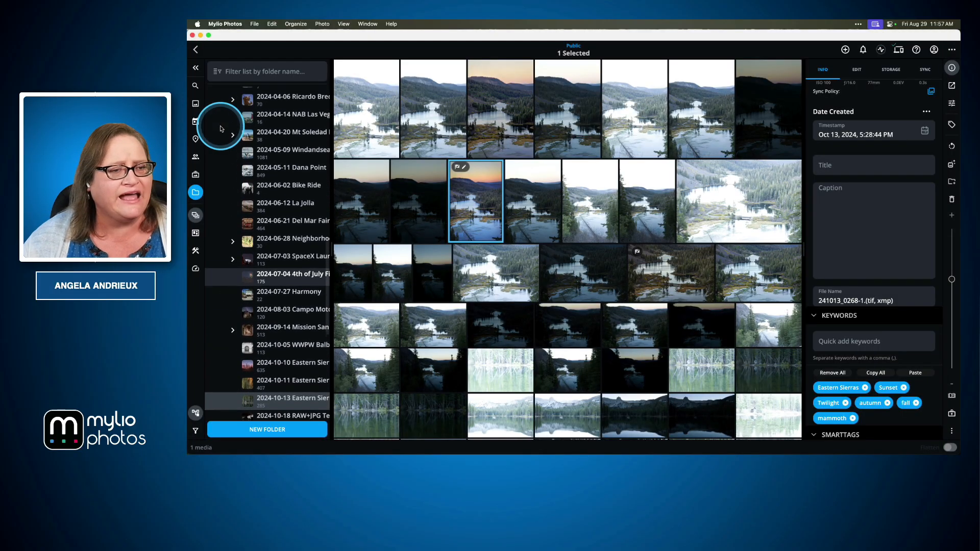
scroll(221, 129, up, 4)
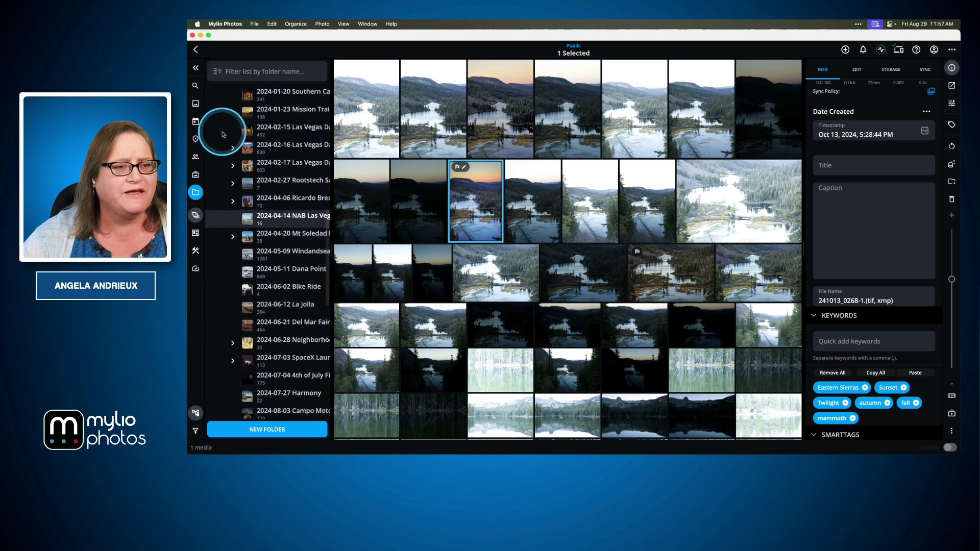
scroll(222, 134, up, 5)
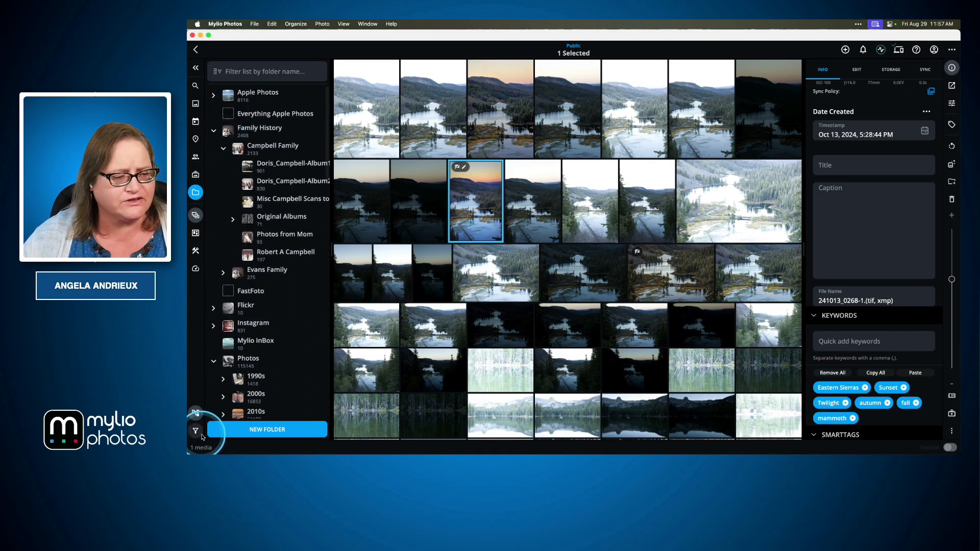
click(196, 431)
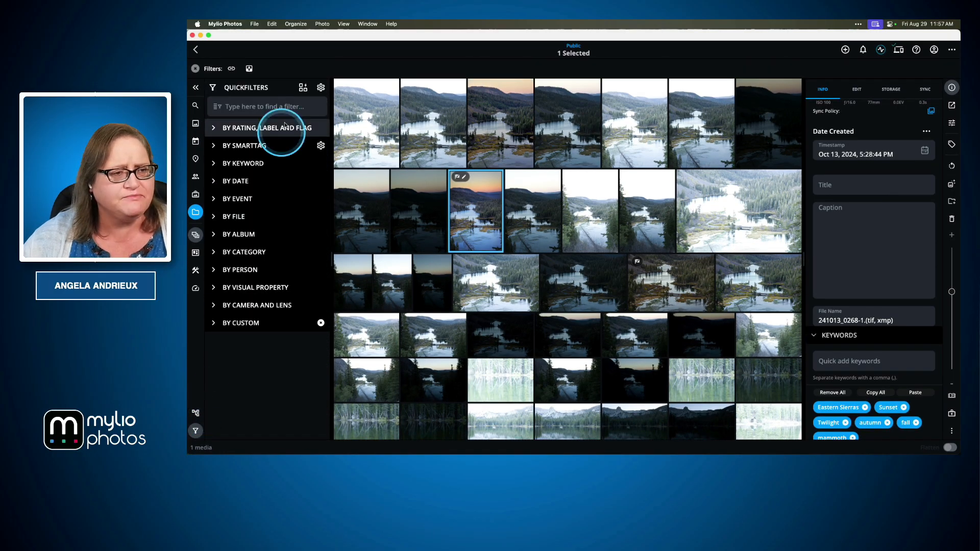
click(291, 127)
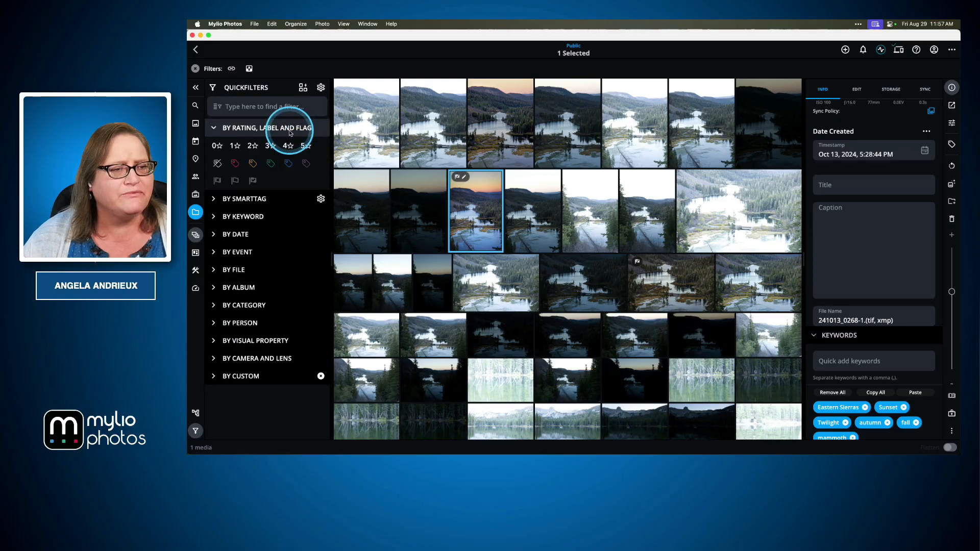
click(254, 181)
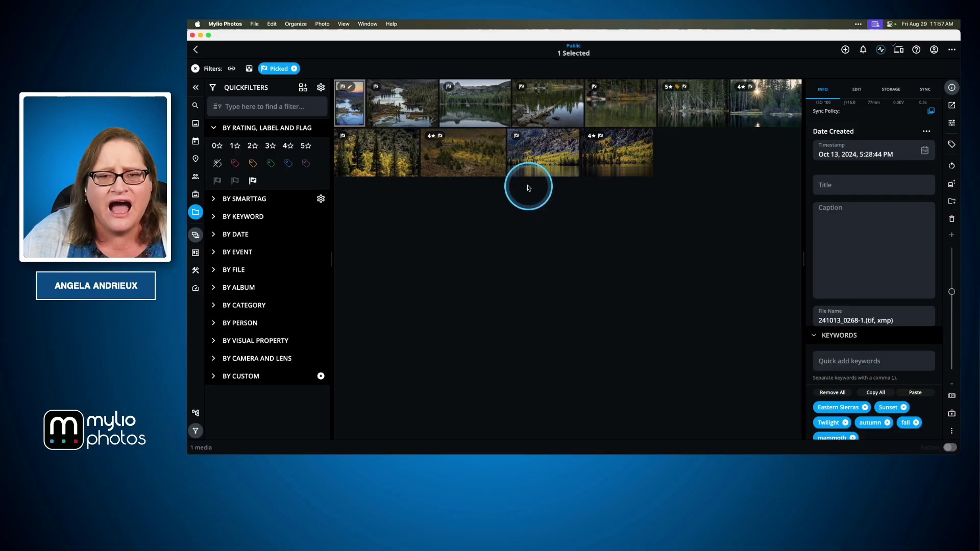
Select the four picked lake photos following the edited sunset shot and give them a green color label.
drag(415, 118, 656, 229)
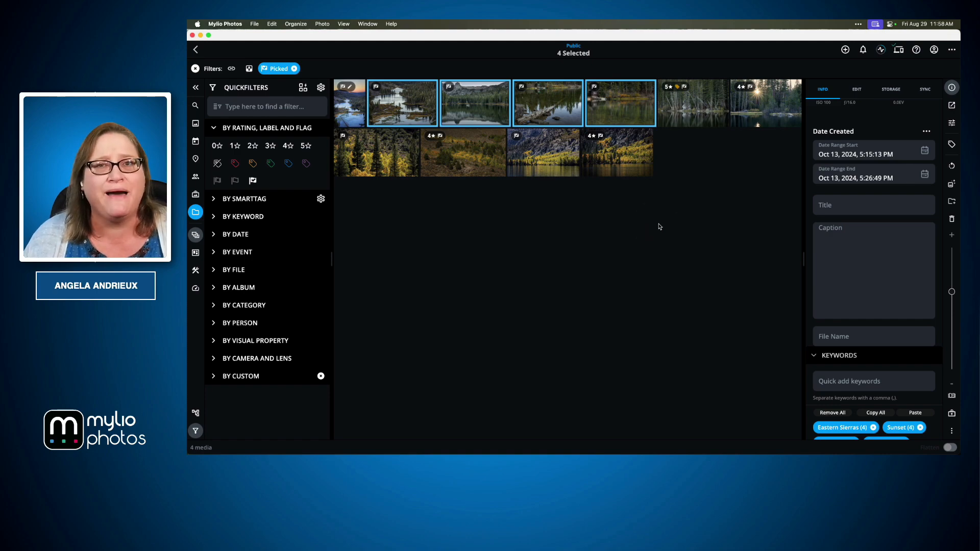
click(952, 146)
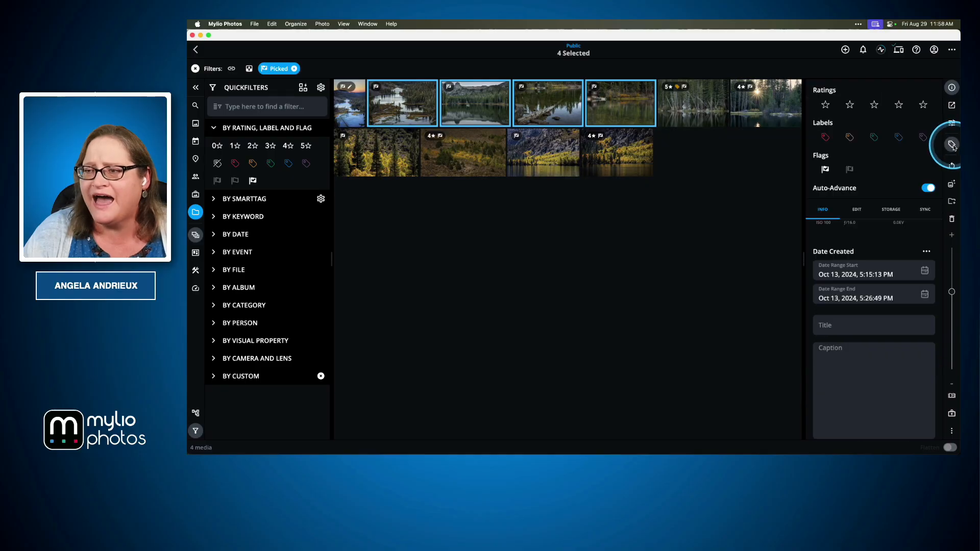
click(875, 138)
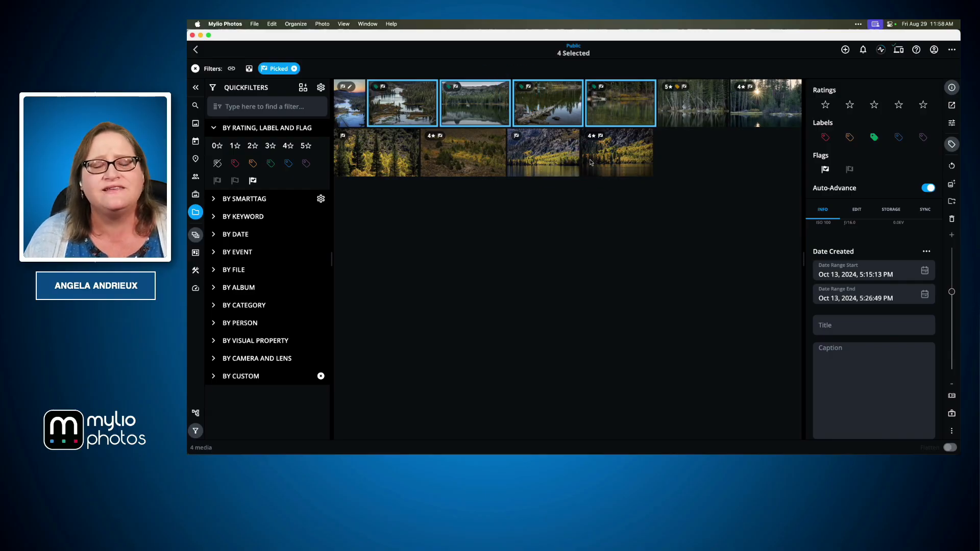
Give a blue color label to the five-star tree photo, the yellow forest photo and the last four-star lake photo.
click(617, 153)
super+click(680, 103)
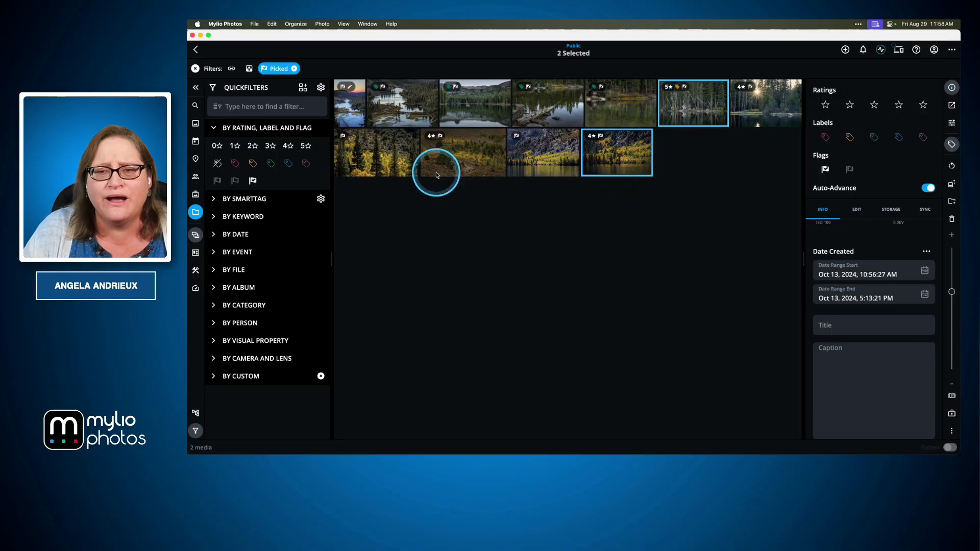
super+click(373, 156)
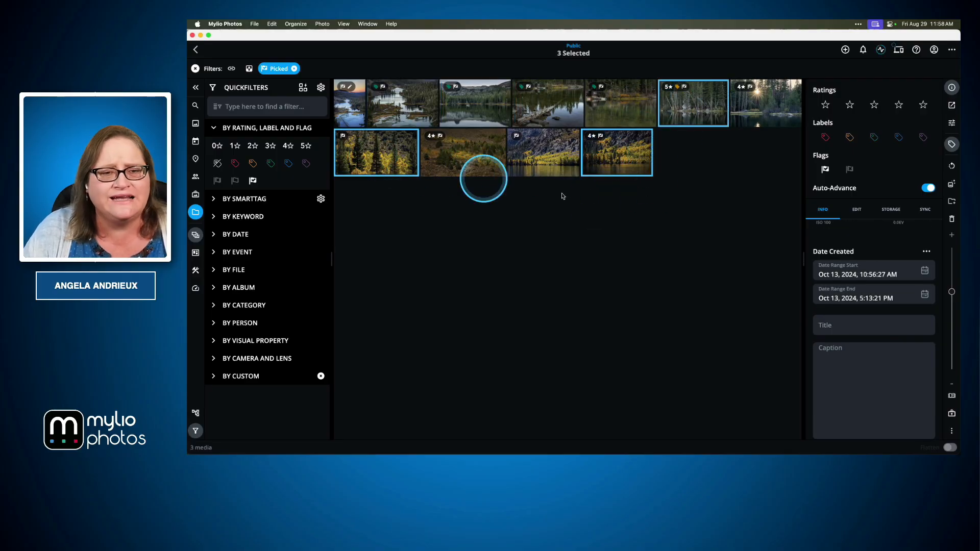
click(898, 137)
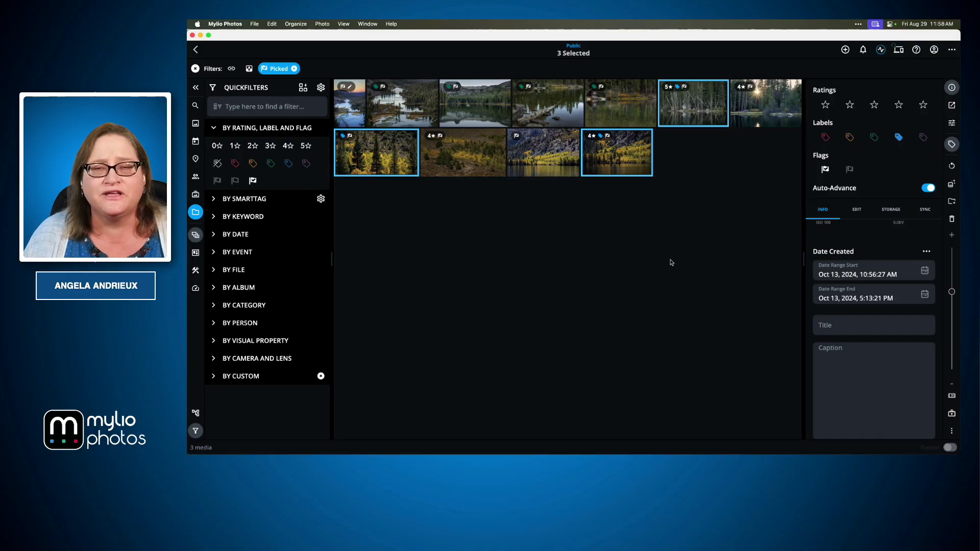
Switch to Keynote and advance the presentation to the Pro Tips slide.
key(super+Tab)
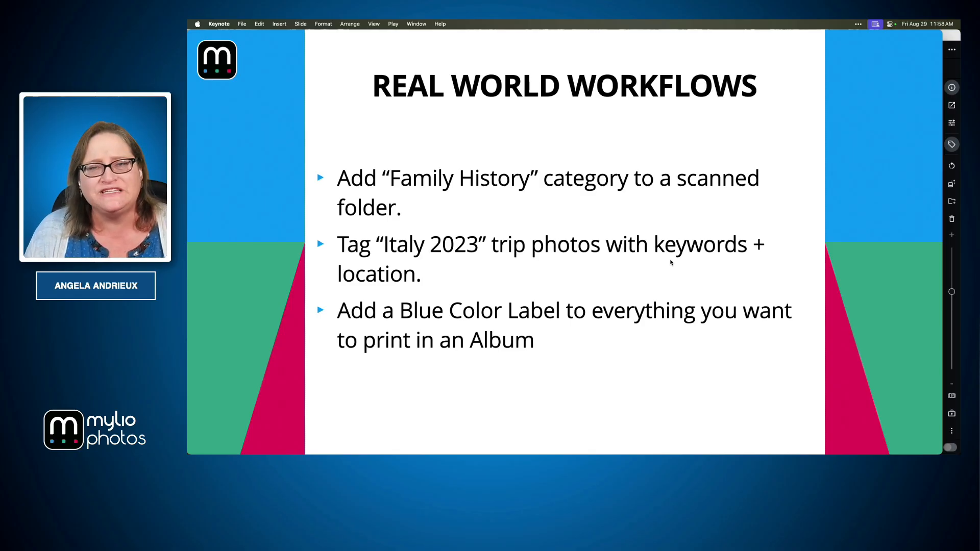
click(747, 268)
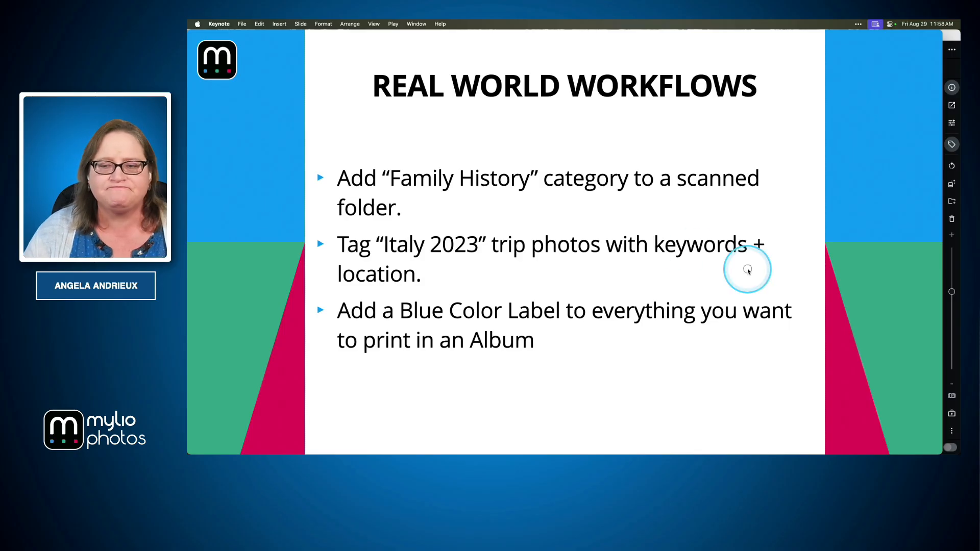
click(783, 395)
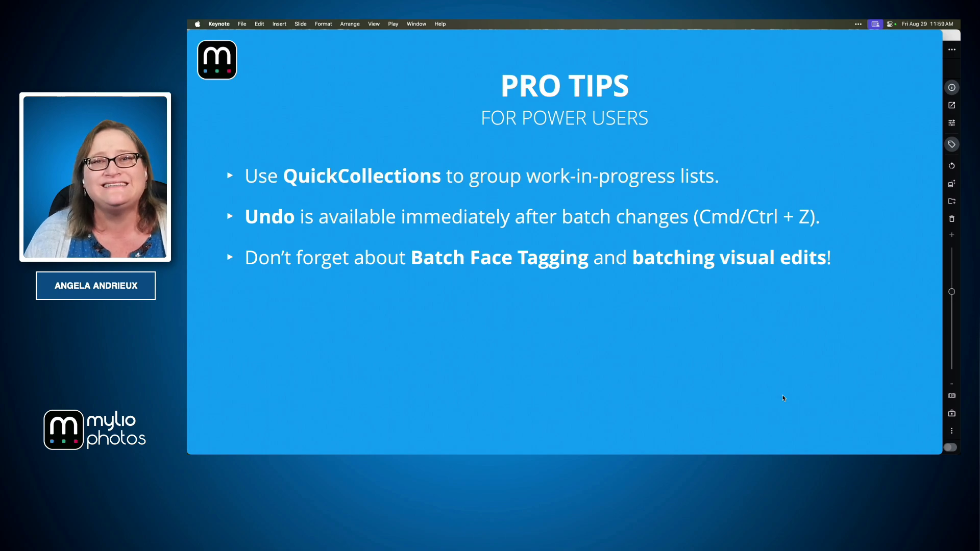
Switch to Mylio Photos and look through the available QuickCollections without applying one.
key(super+Tab)
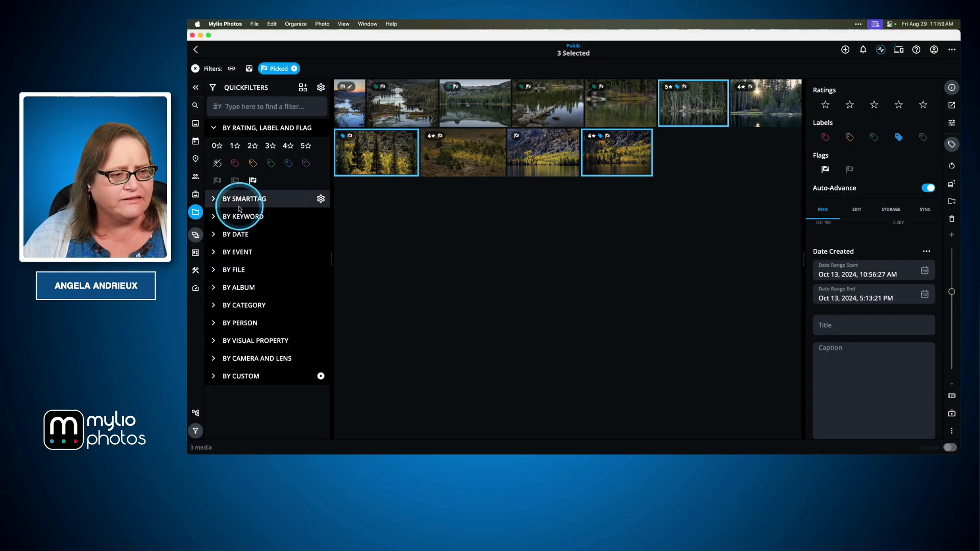
click(304, 89)
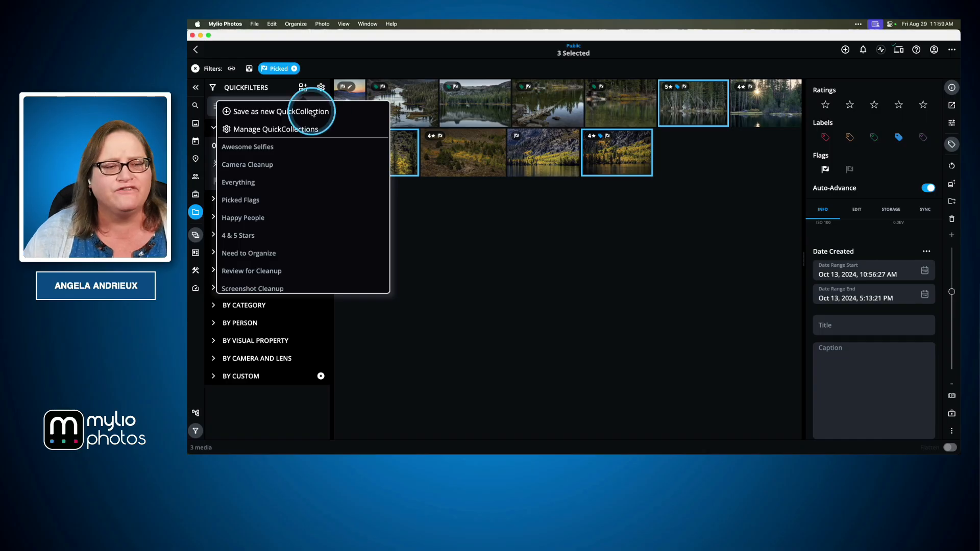
scroll(322, 164, down, 3)
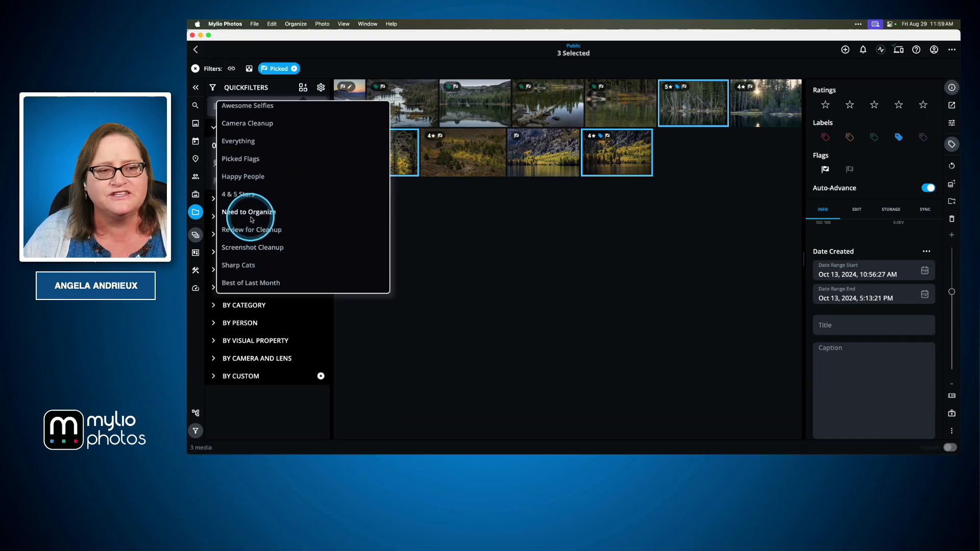
click(499, 241)
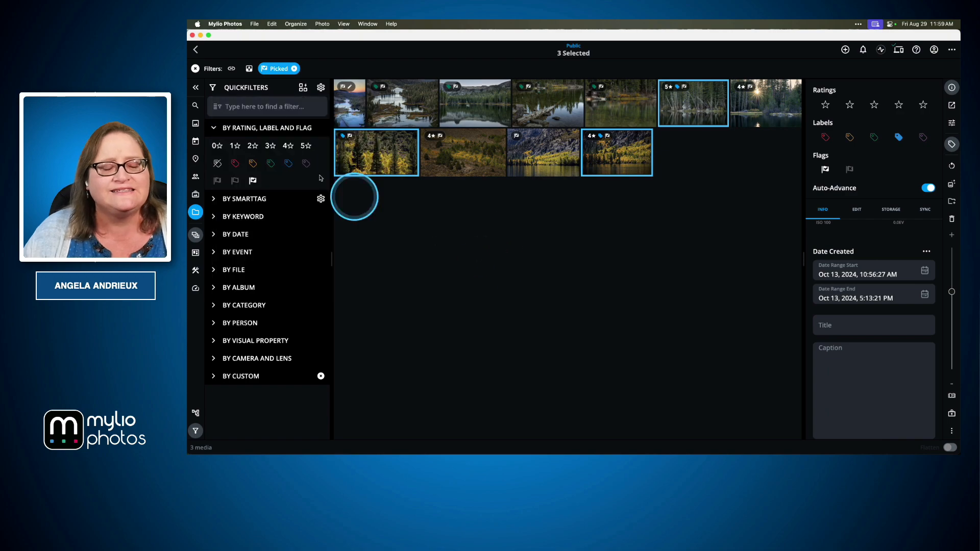
Show All Photos without the Cats folder filter, apply the Need to Organize QuickCollection and look through its photos.
click(196, 124)
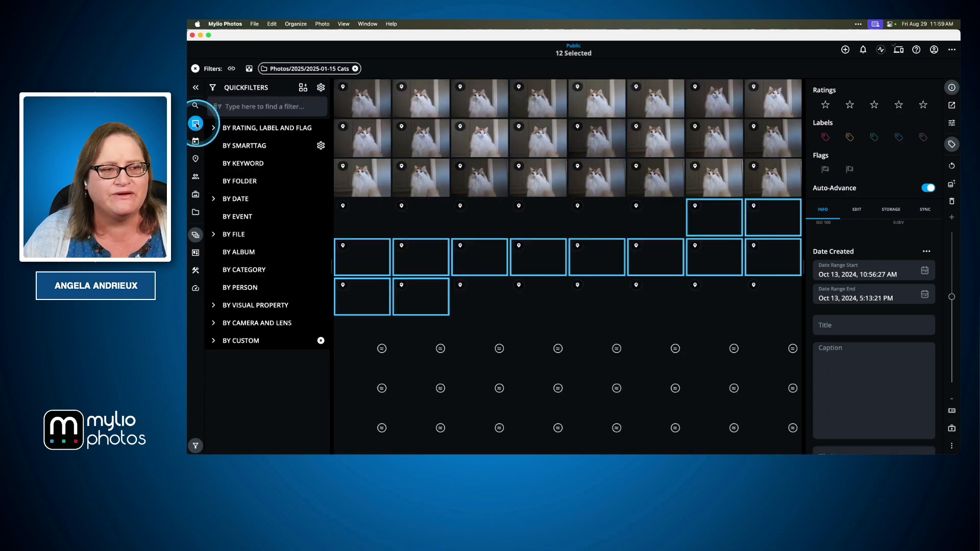
click(196, 69)
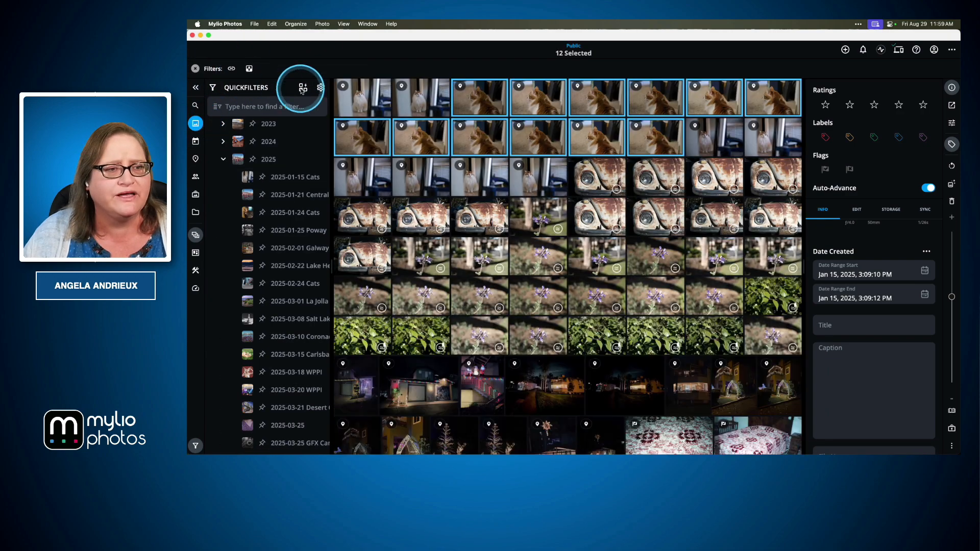
click(303, 87)
click(271, 254)
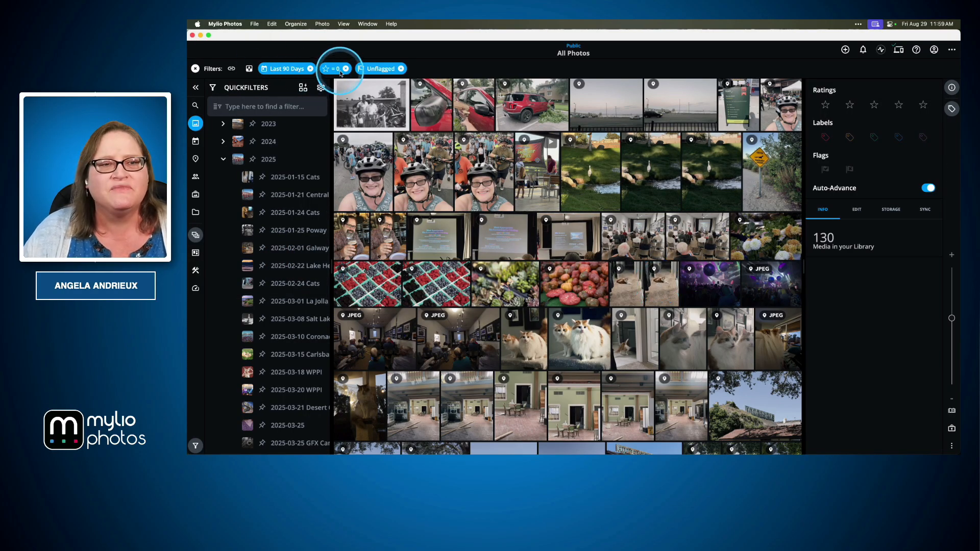
scroll(505, 195, down, 5)
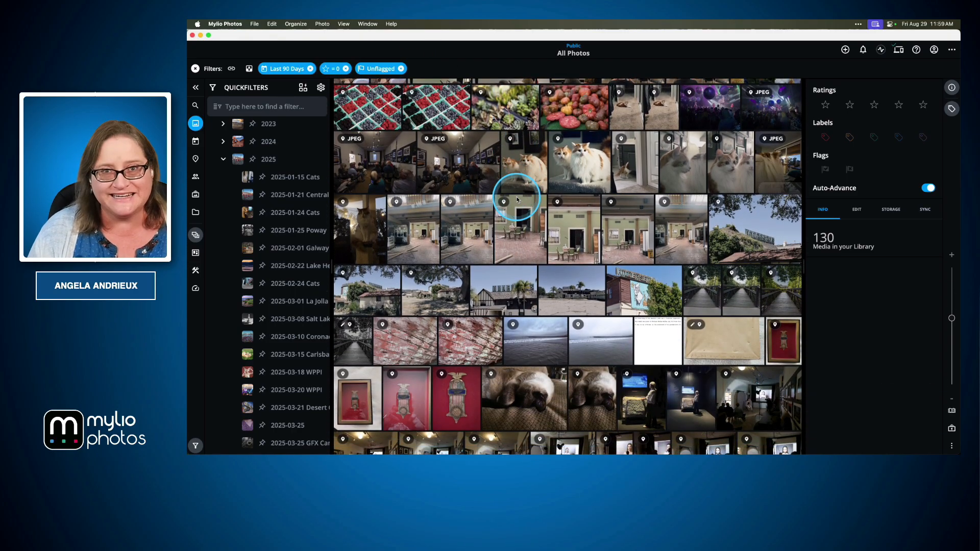
scroll(517, 200, up, 5)
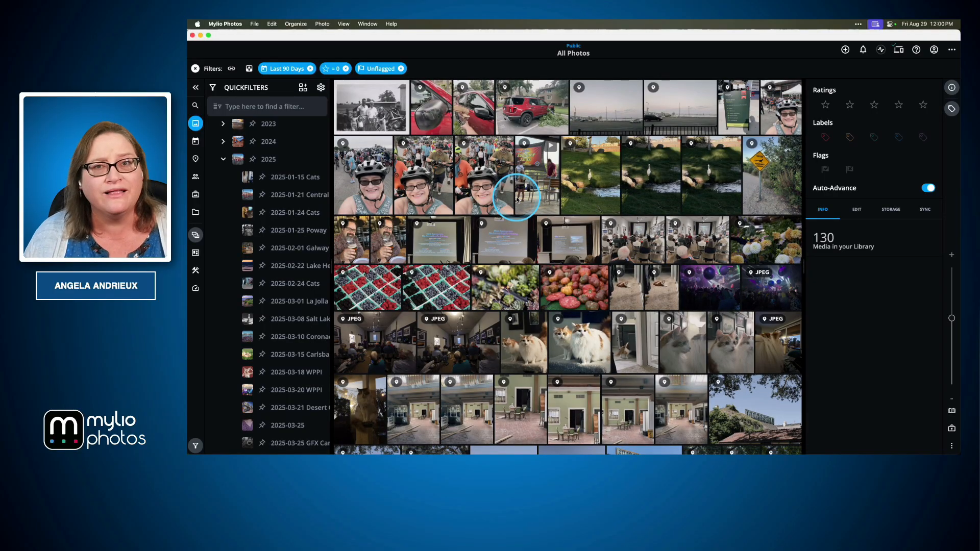
Check the Pro Tips slide in Keynote, return to Mylio Photos and undo the last blue label change.
key(super+Tab)
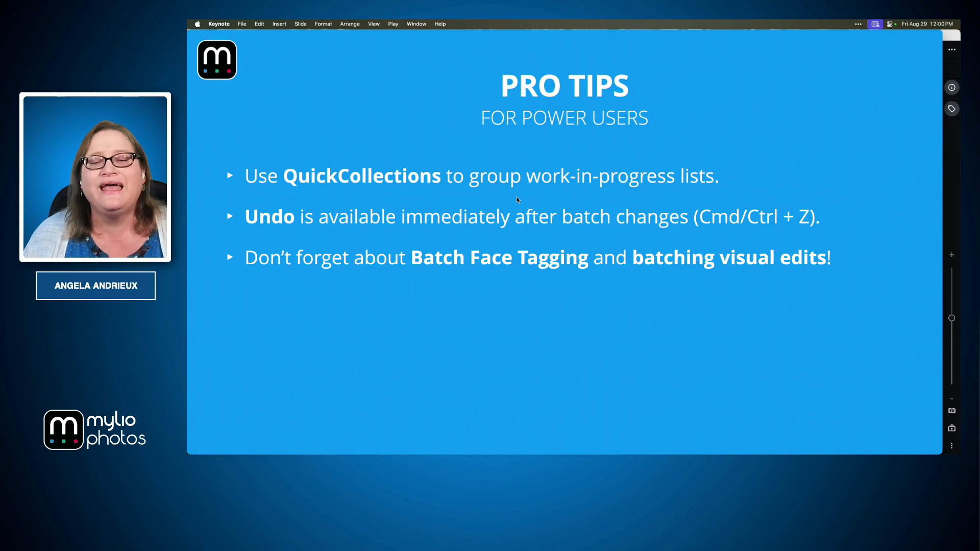
key(super+Tab)
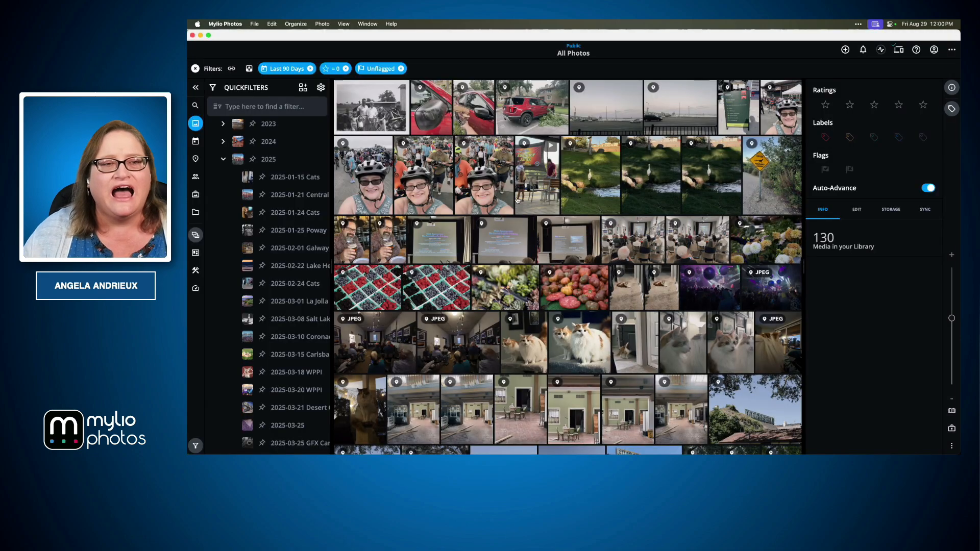
click(271, 24)
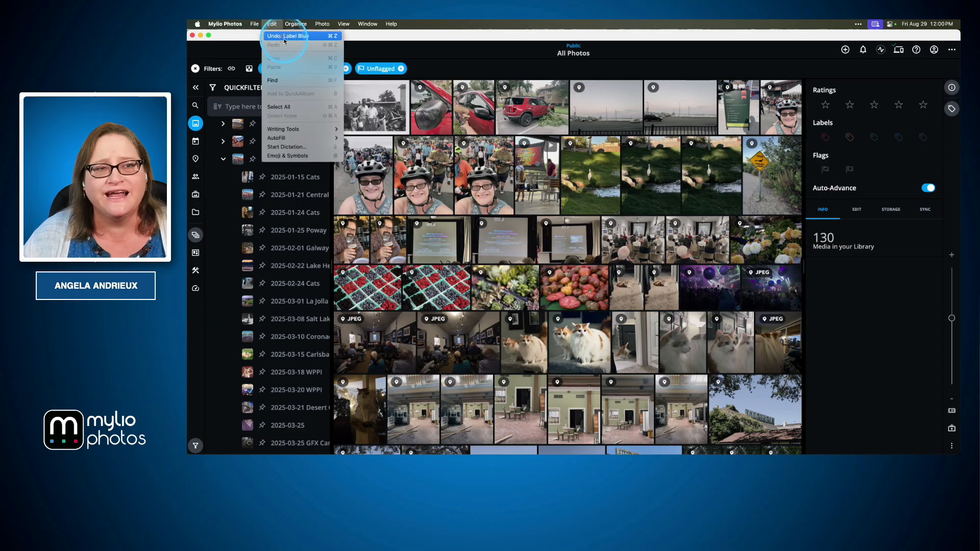
click(284, 36)
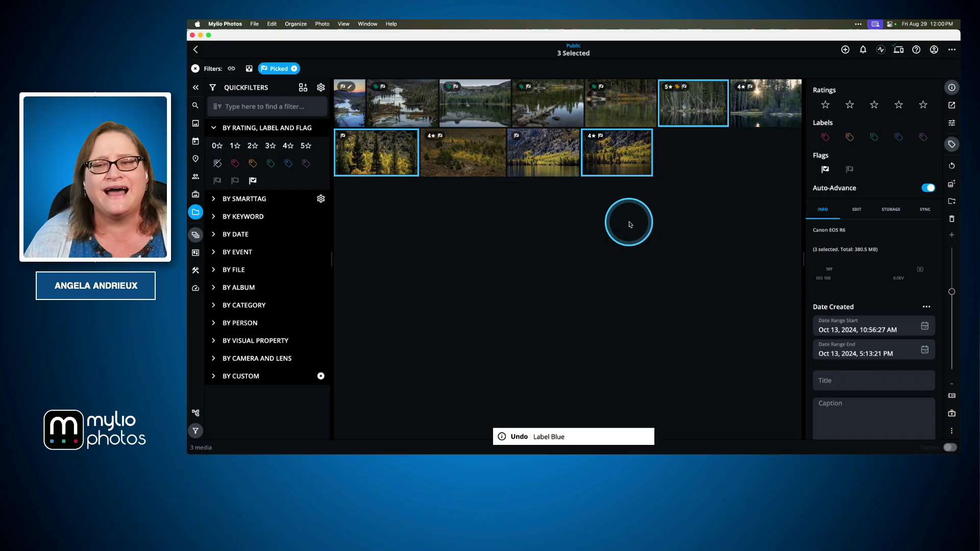
Revisit the Pro Tips slide, return to Mylio Photos and check batch face tagging for the Eastern Sierras Day 4 folder.
key(super+Tab)
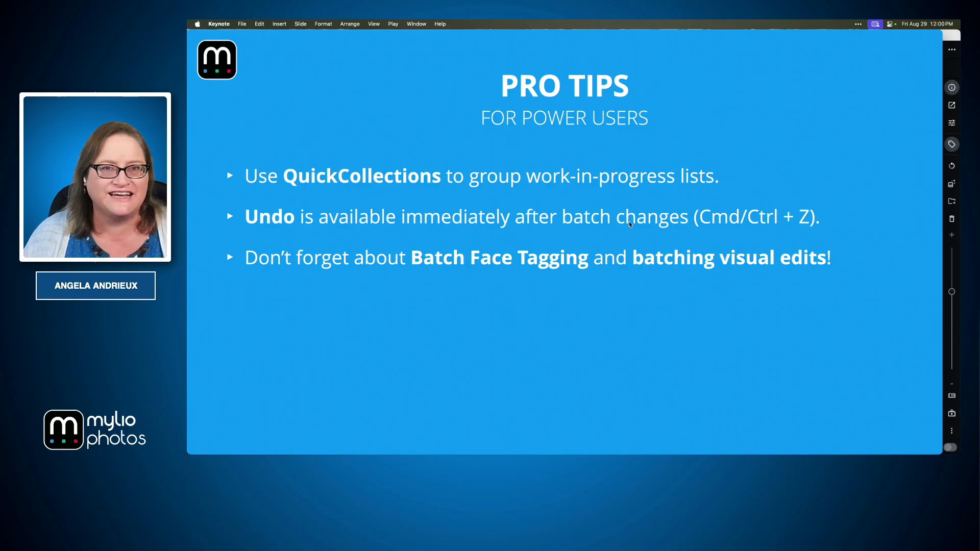
key(super+Tab)
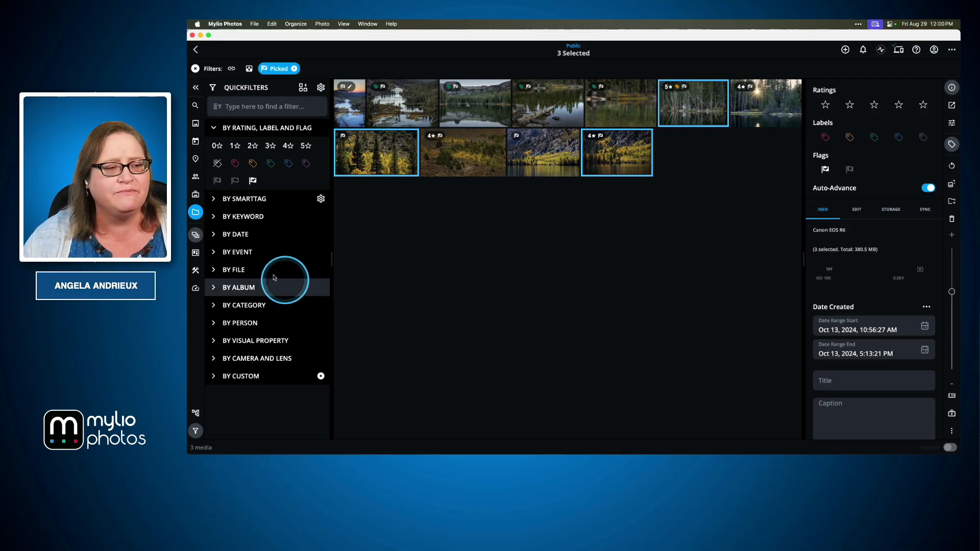
click(196, 271)
click(242, 250)
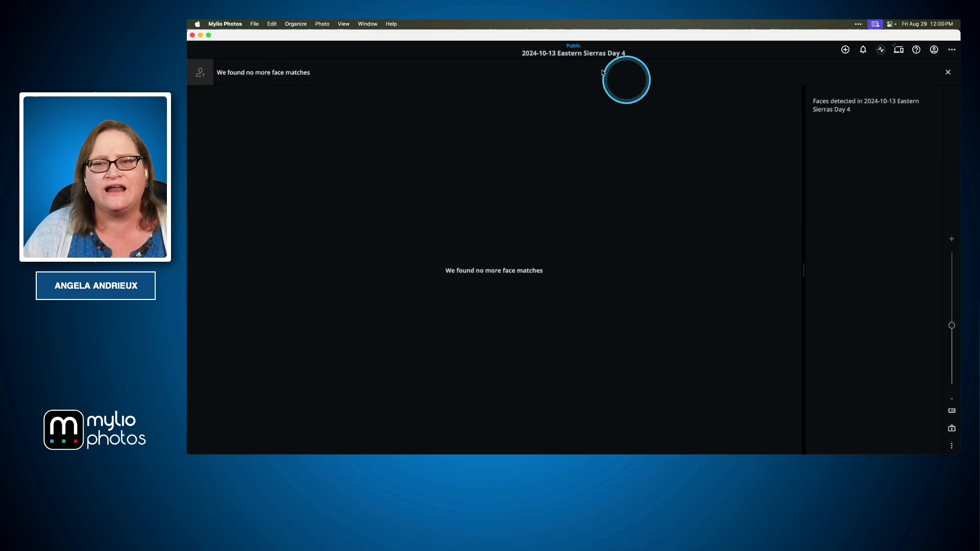
click(948, 72)
Show All Photos, clear every active filter and start batch face tagging for the entire library.
click(195, 124)
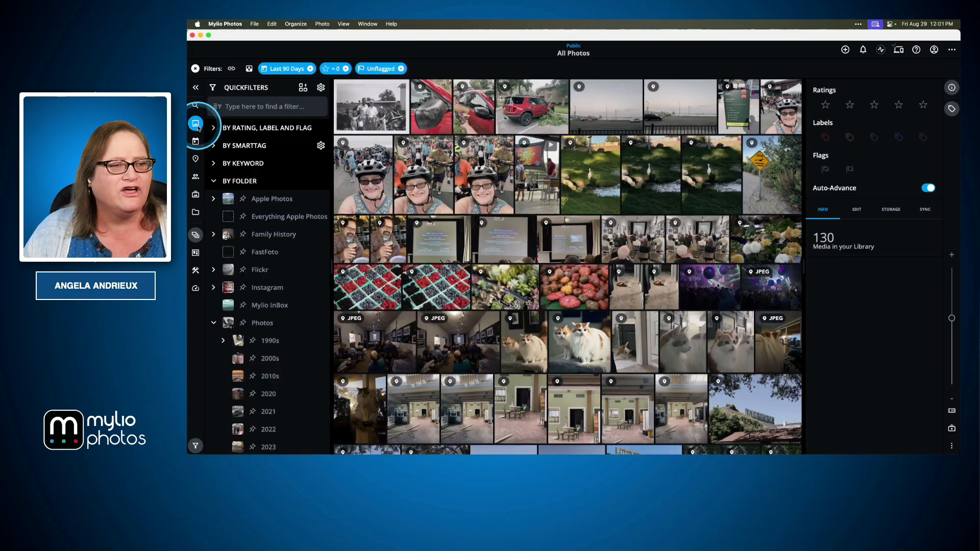
click(195, 68)
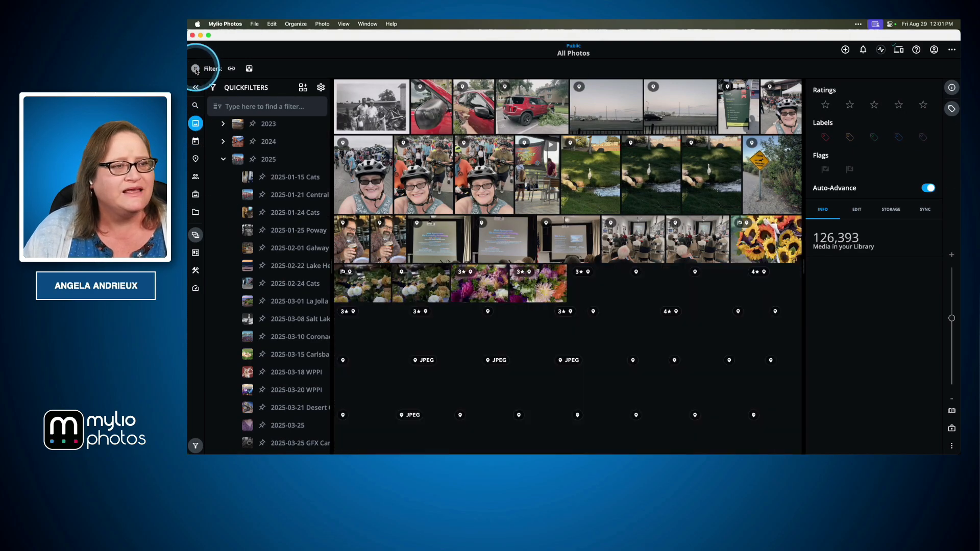
click(195, 270)
click(196, 268)
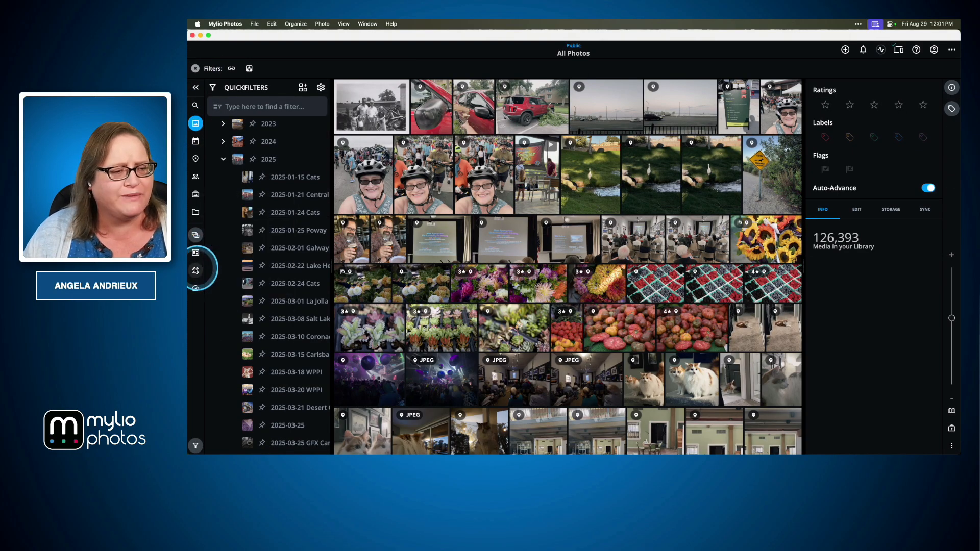
click(196, 269)
click(237, 252)
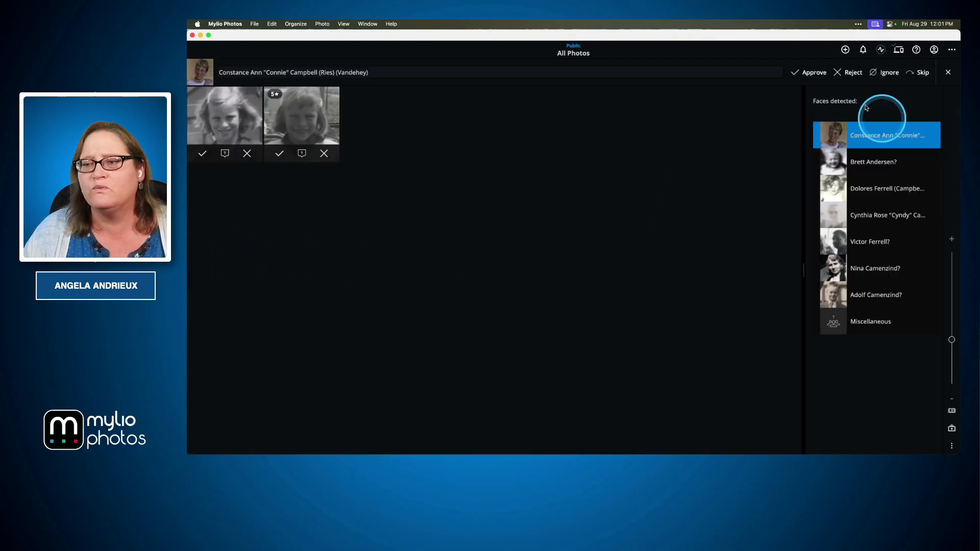
Approve the suggested face matches for the first, third and fourth people in the detected faces list, leaving the second person unapproved.
click(814, 74)
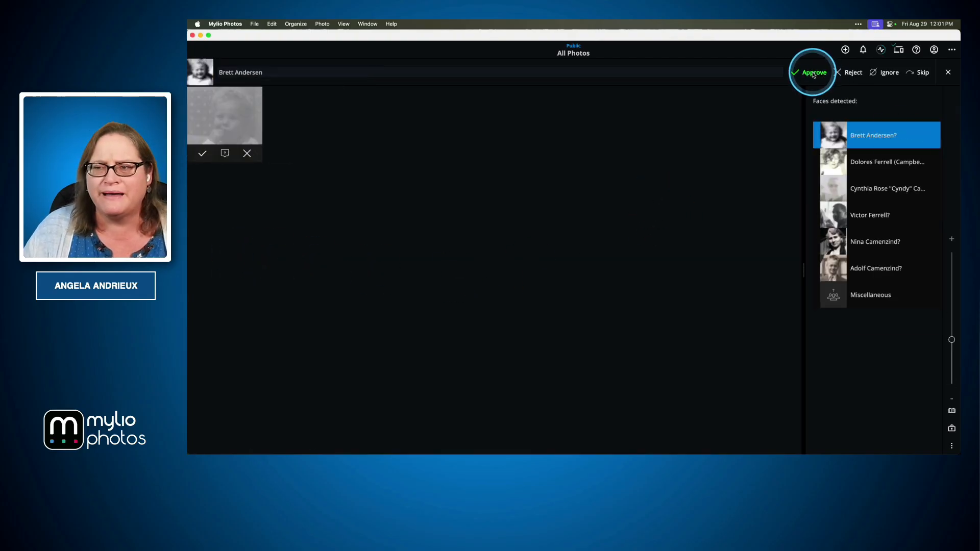
click(870, 163)
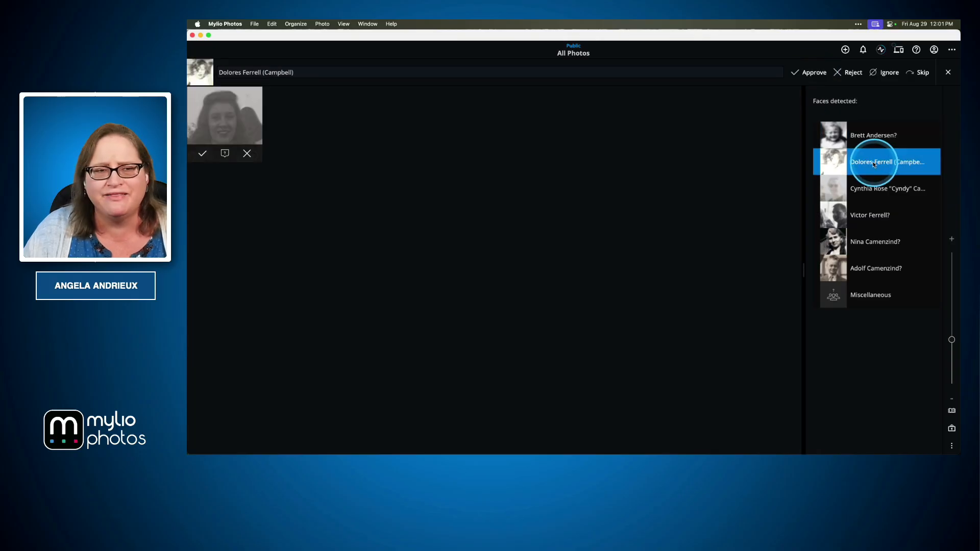
click(813, 74)
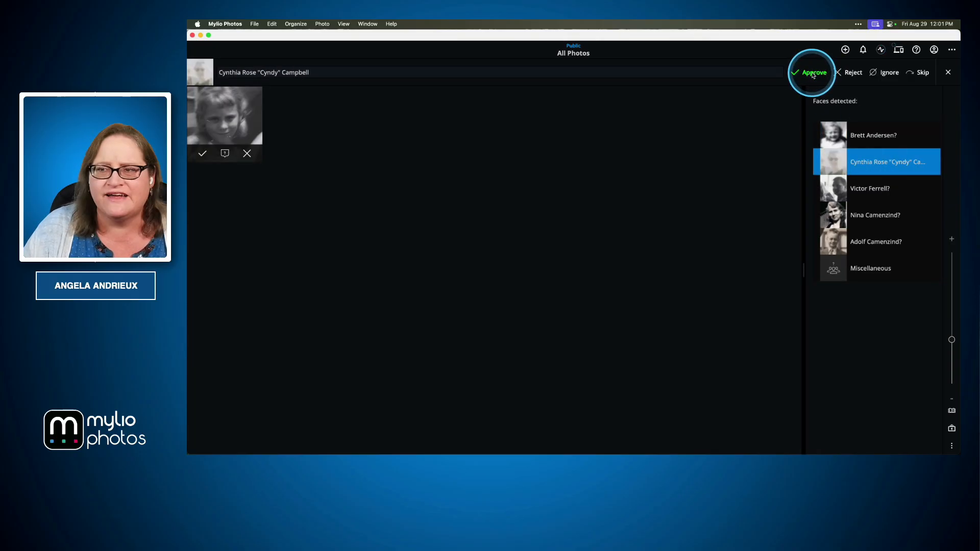
click(814, 75)
Approve the face match for the last named person above Miscellaneous, then close batch face tagging.
click(874, 189)
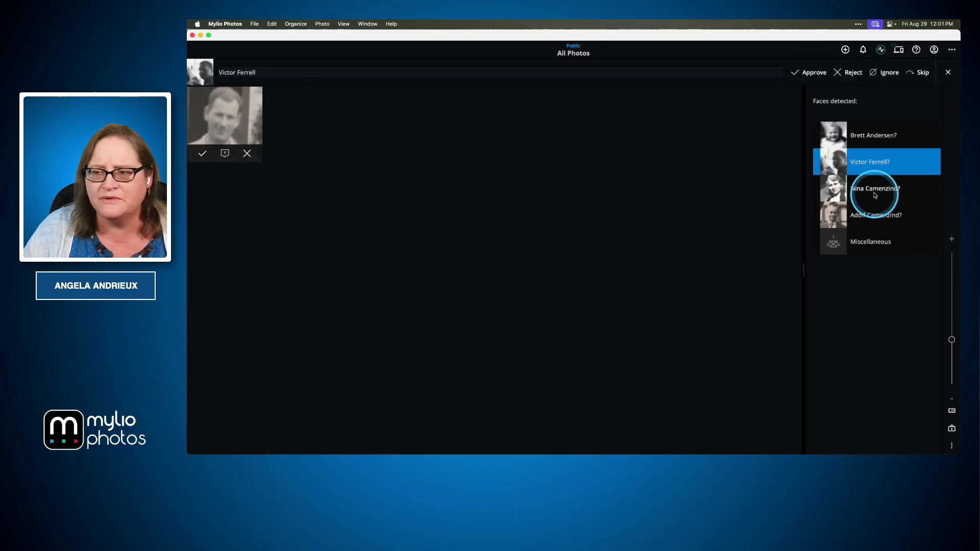
click(885, 221)
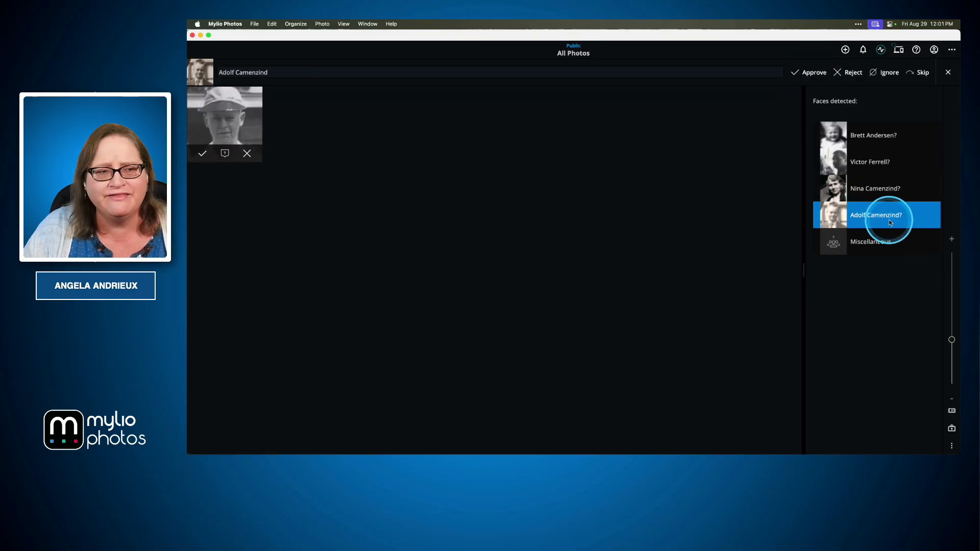
click(807, 74)
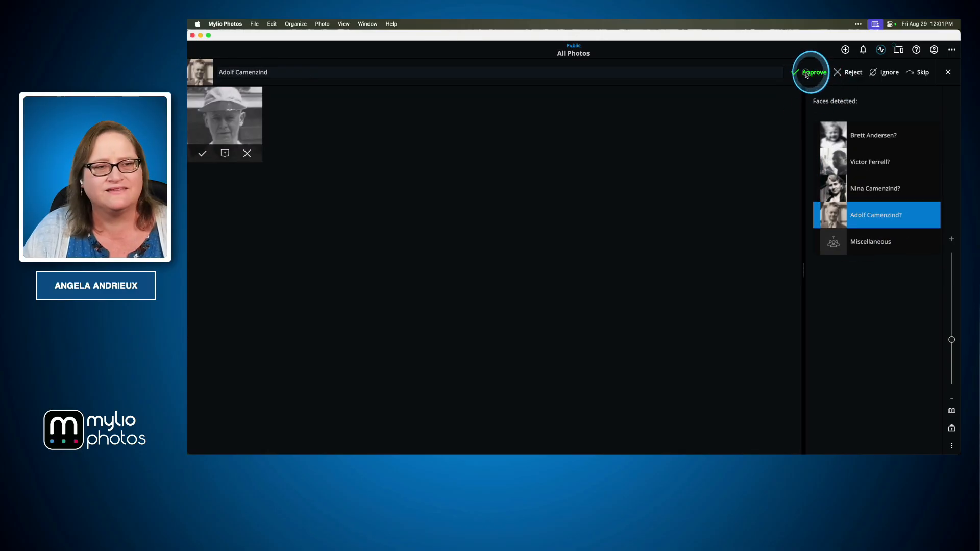
click(440, 93)
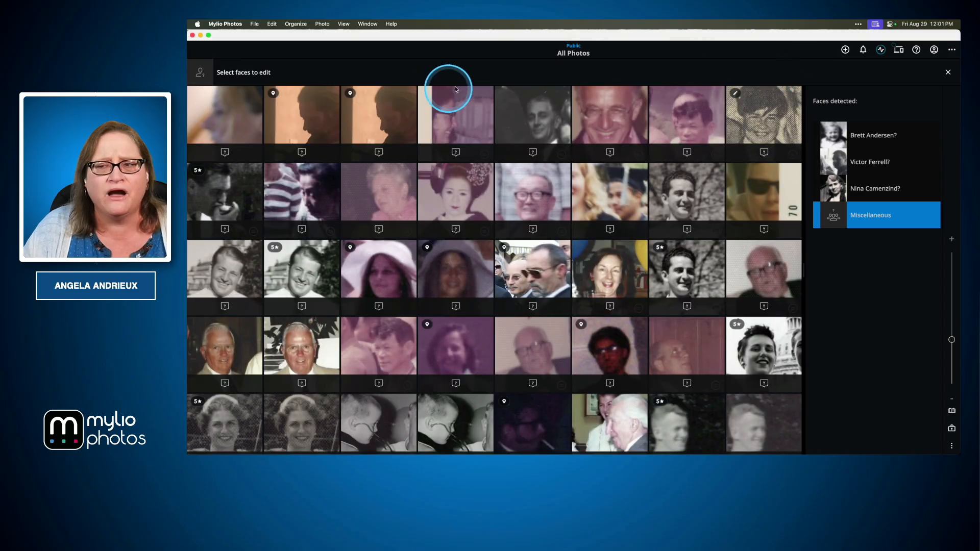
click(948, 72)
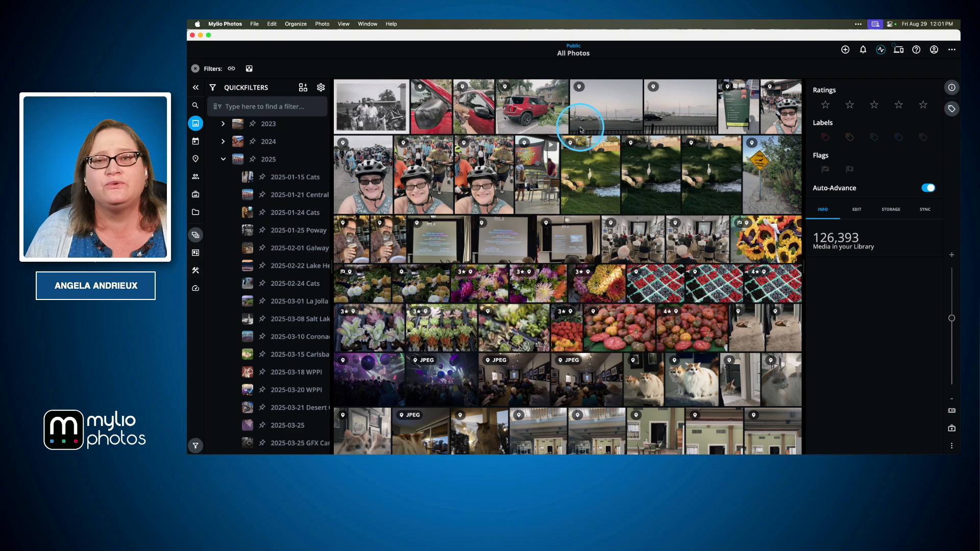
Check the Pro Tips slide in Keynote and return to the All Photos view in Mylio Photos.
scroll(581, 130, down, 5)
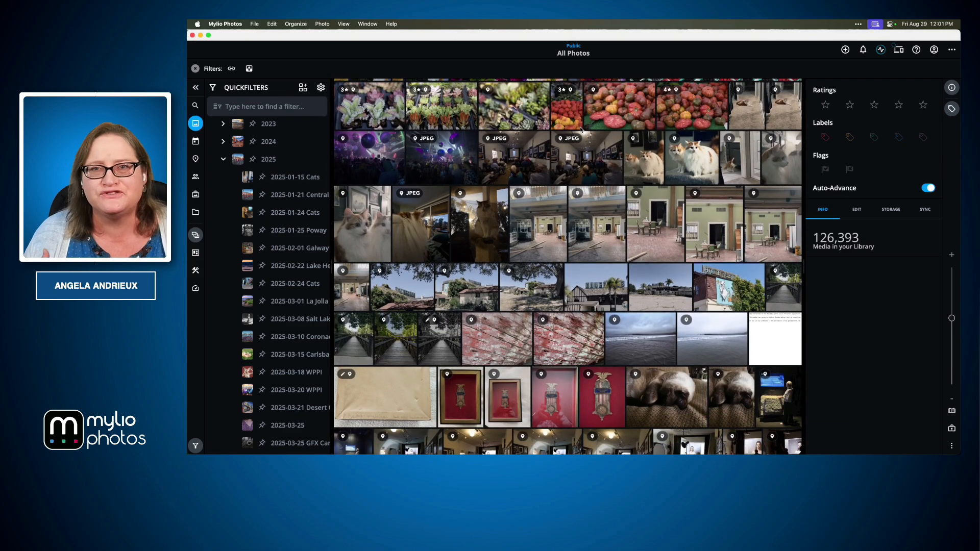
key(super+Tab)
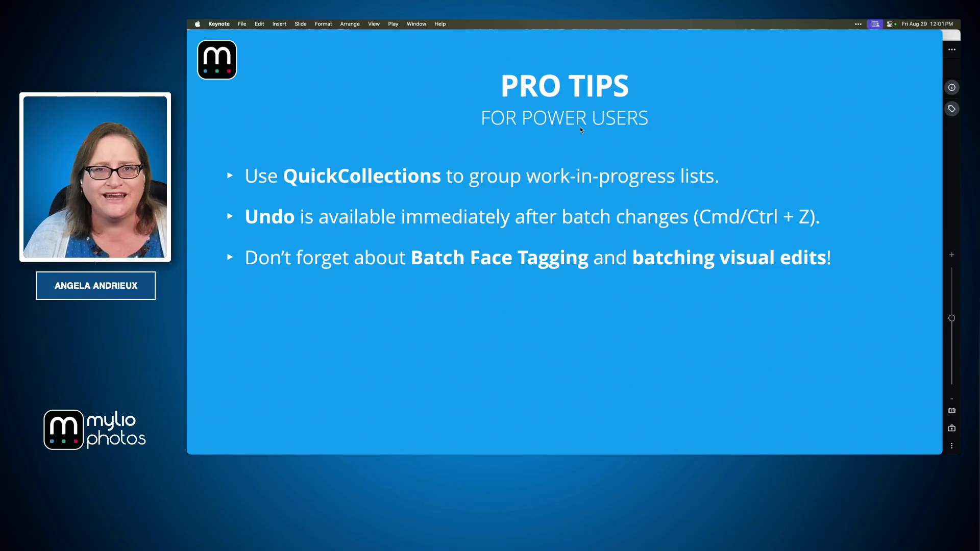
key(super+Tab)
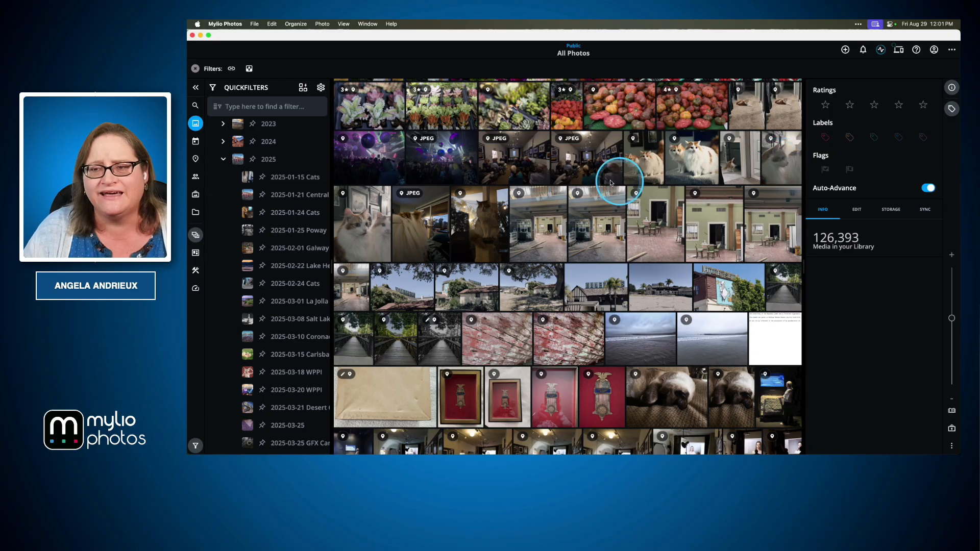
Select the four consecutive cat photos from July 2025 and apply AutoEnhance to all of them at once.
click(649, 161)
click(761, 159)
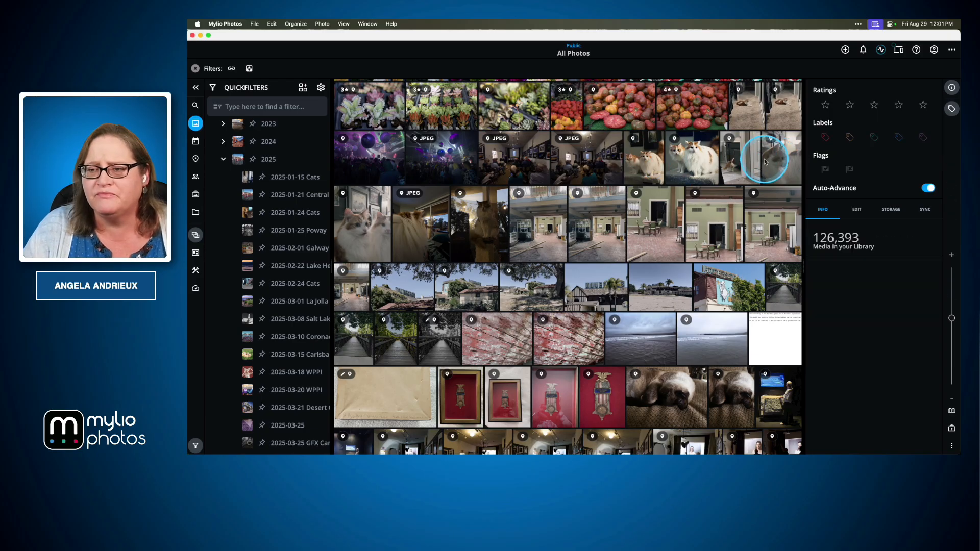
click(648, 164)
shift+click(773, 157)
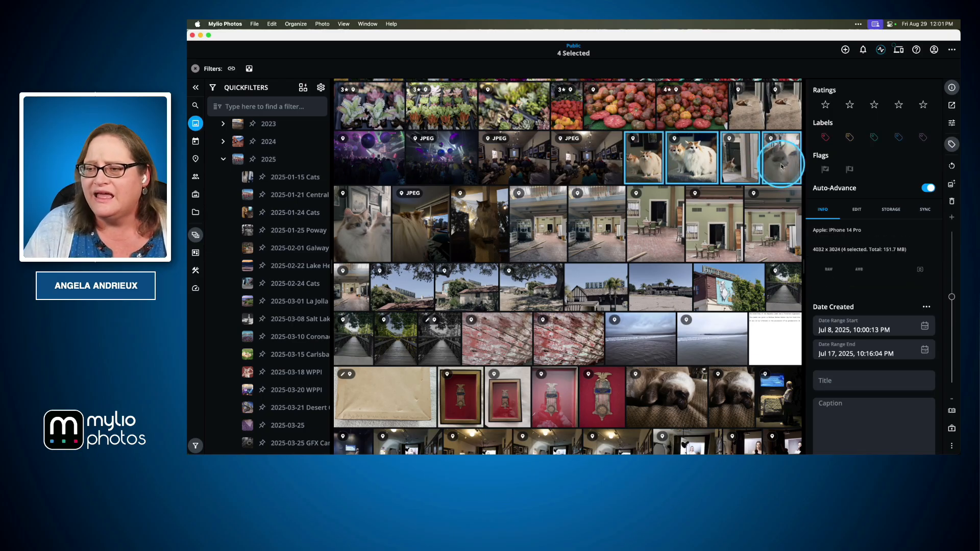
click(951, 123)
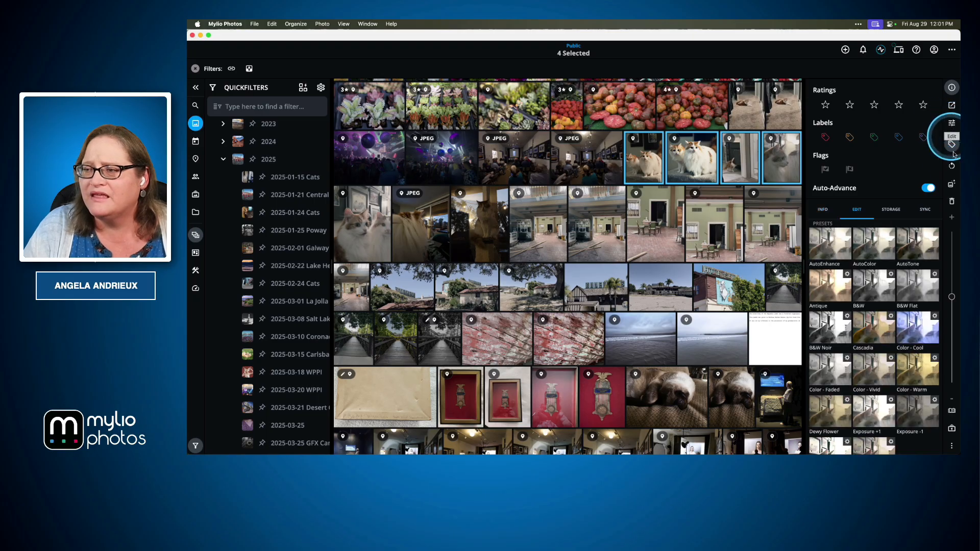
click(952, 186)
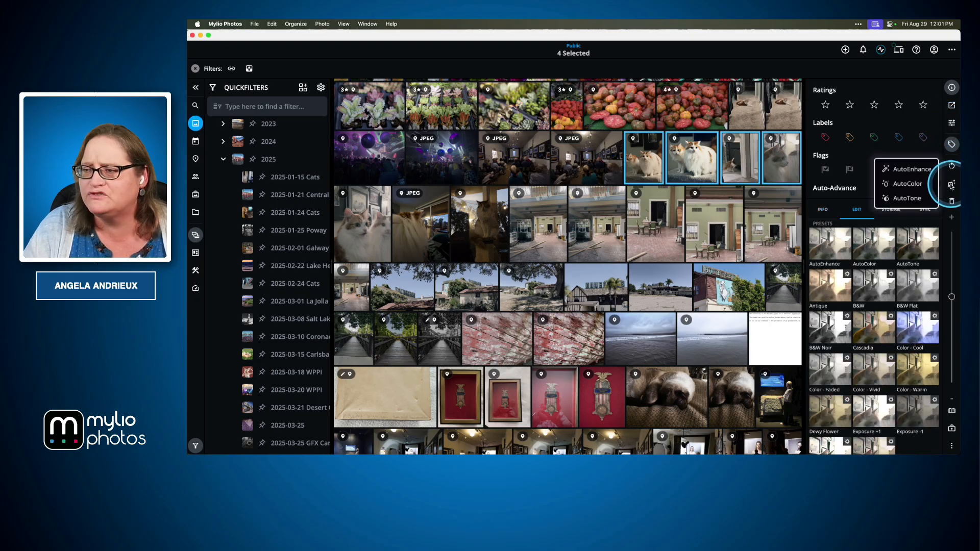
click(912, 169)
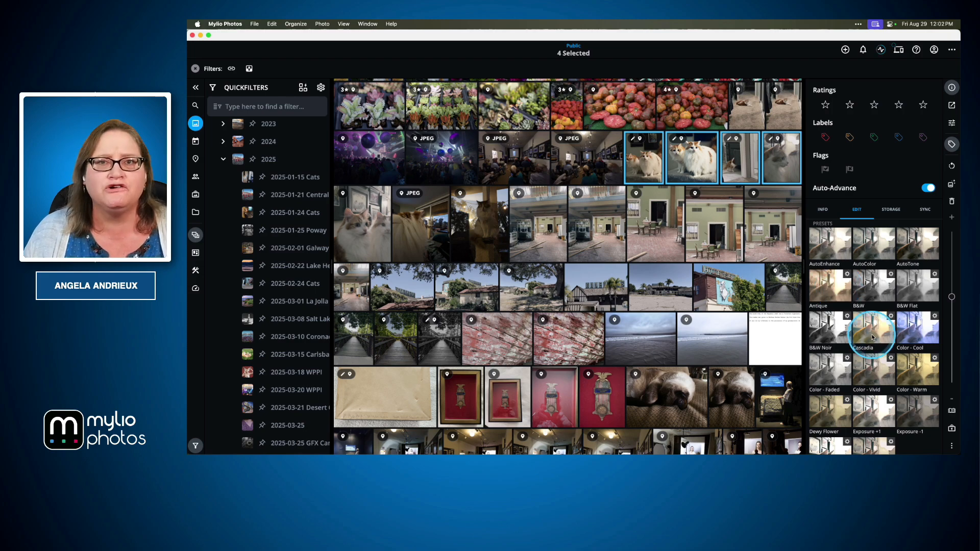
click(560, 240)
double_click(561, 240)
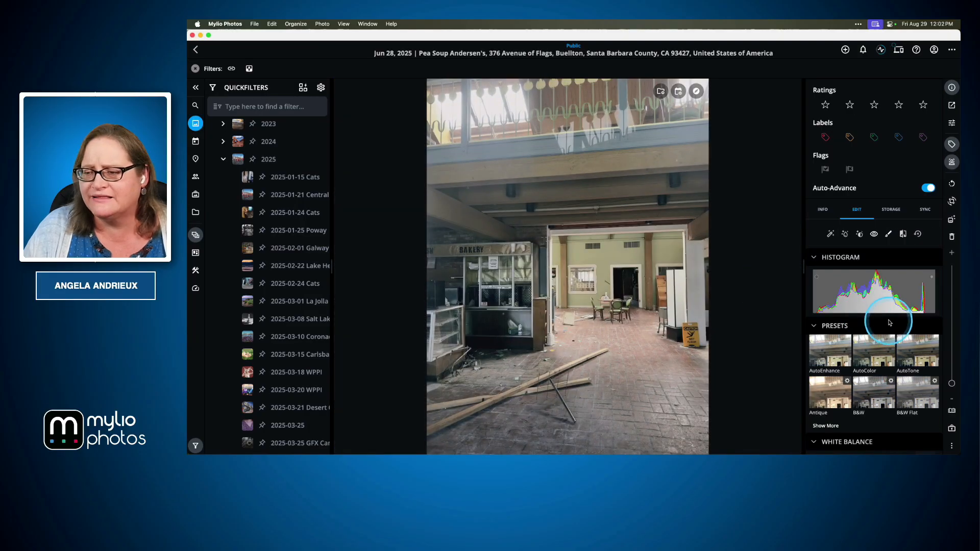
scroll(889, 322, down, 1)
scroll(869, 400, down, 3)
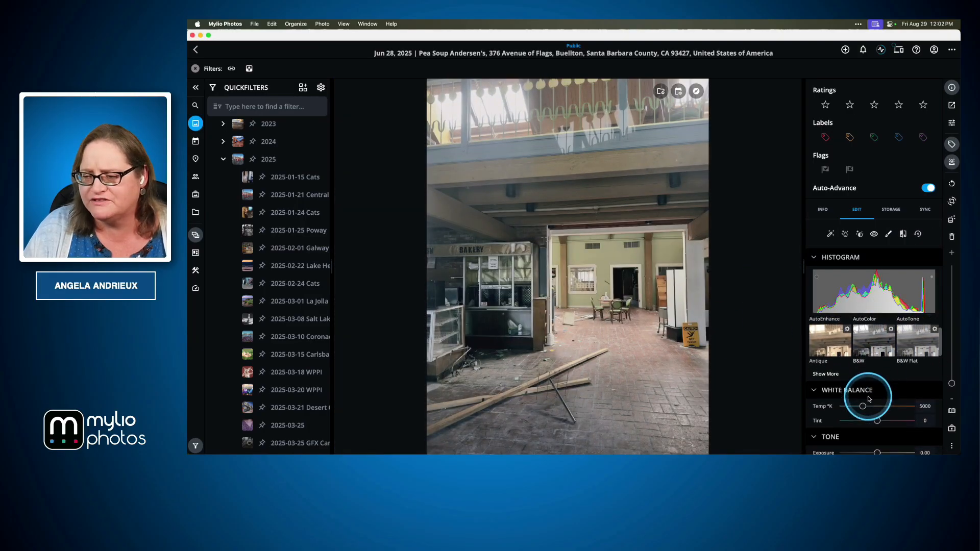
scroll(870, 399, down, 1)
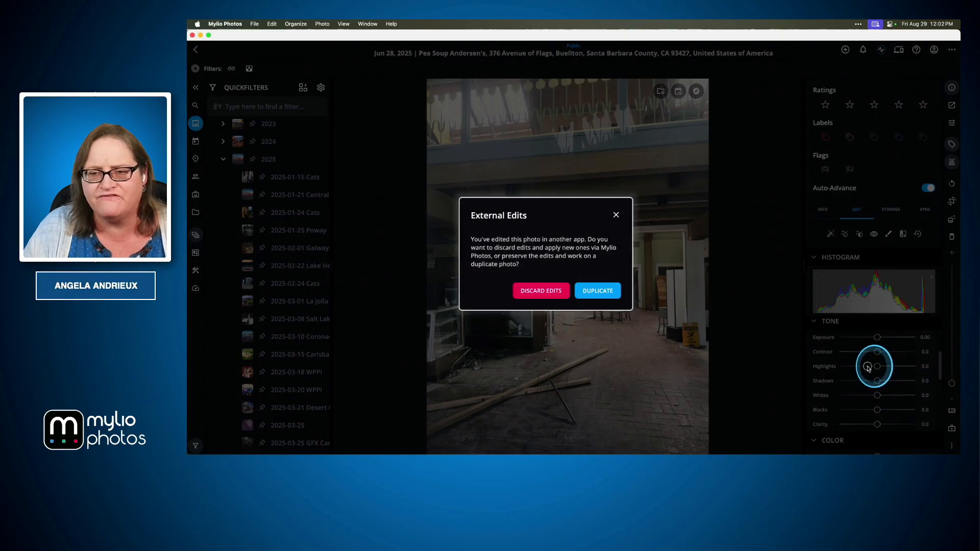
click(866, 367)
click(616, 215)
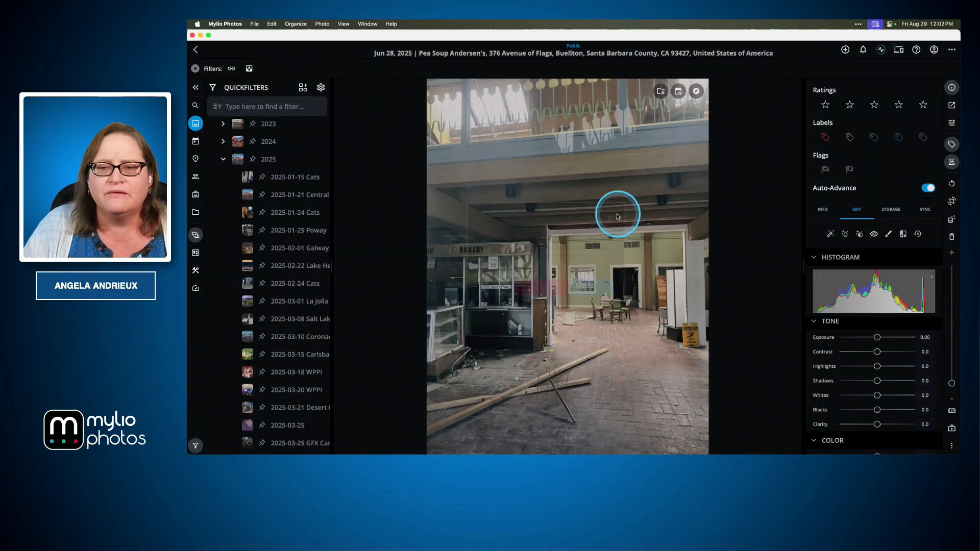
click(195, 50)
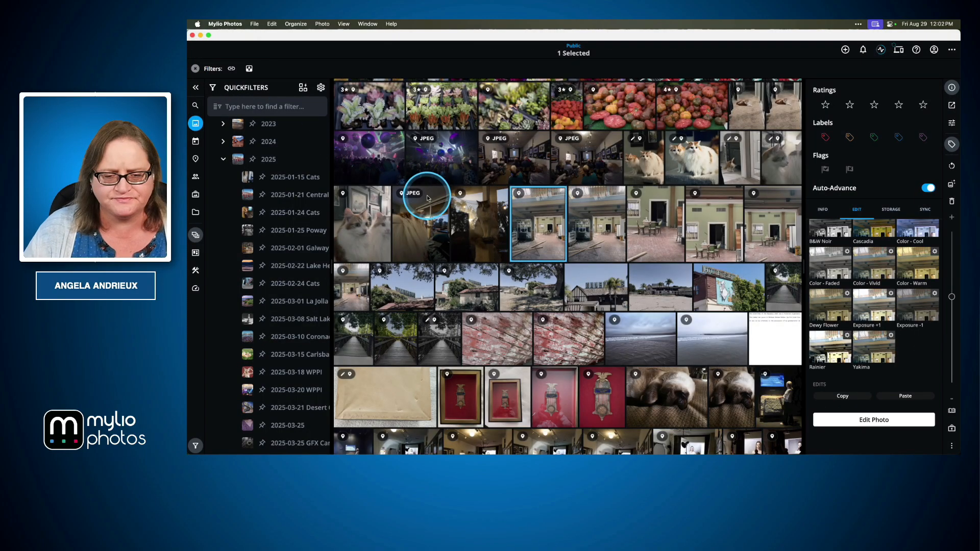
Find the black swan photos from May 11, 2025 and open the one of the swan touching the water.
scroll(427, 196, down, 15)
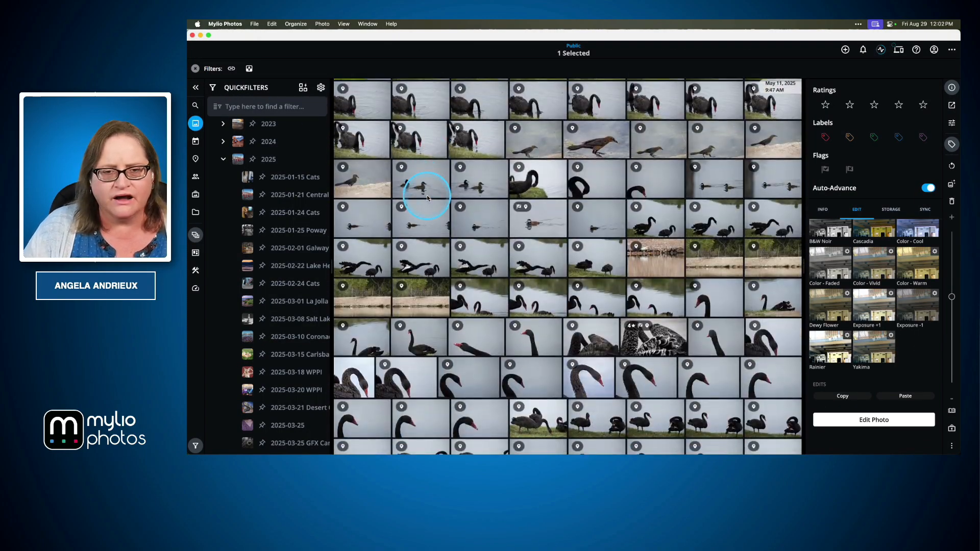
scroll(427, 198, up, 1)
click(424, 172)
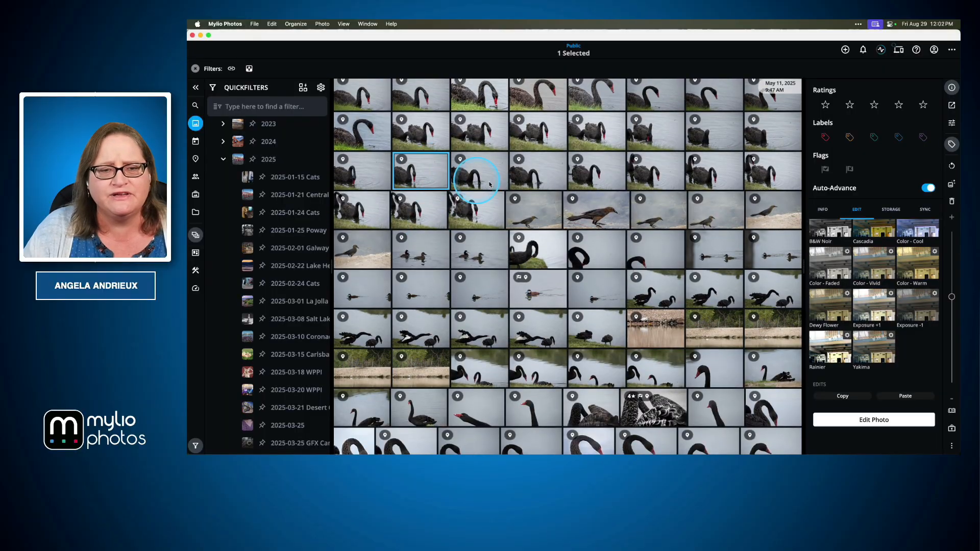
click(645, 175)
double_click(424, 175)
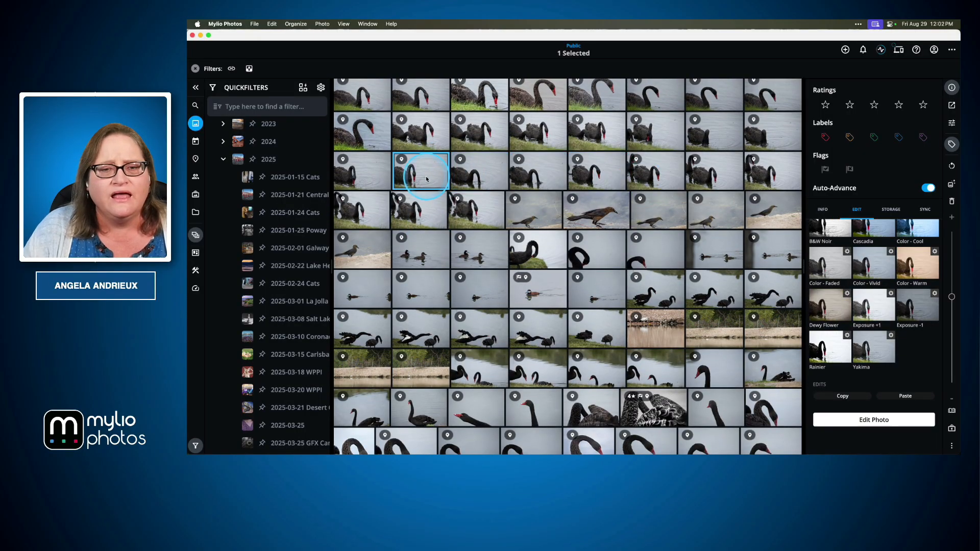
Adjust the swan photo's tone and color, with Shadows 37, Clarity 66, Vibrance 24 and Saturation -9.
scroll(859, 350, down, 3)
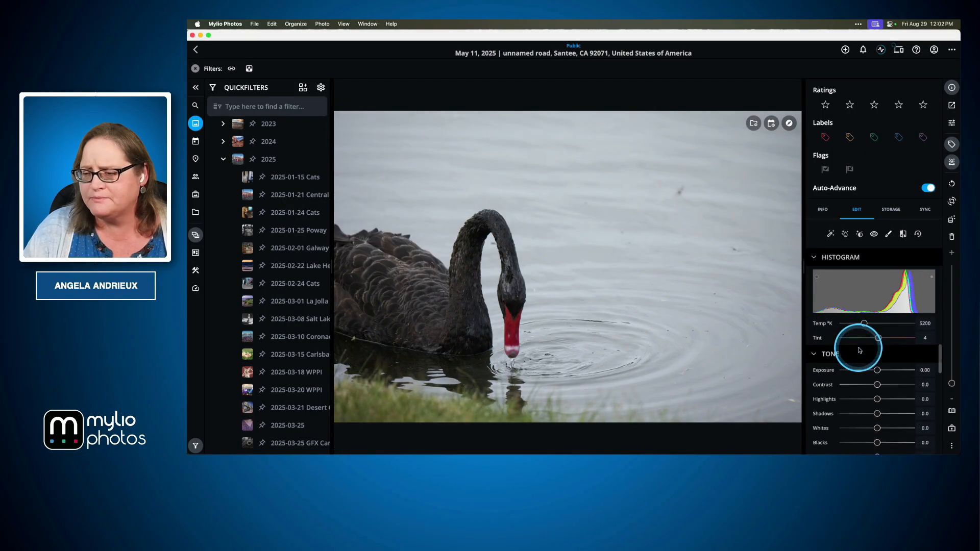
scroll(860, 351, down, 1)
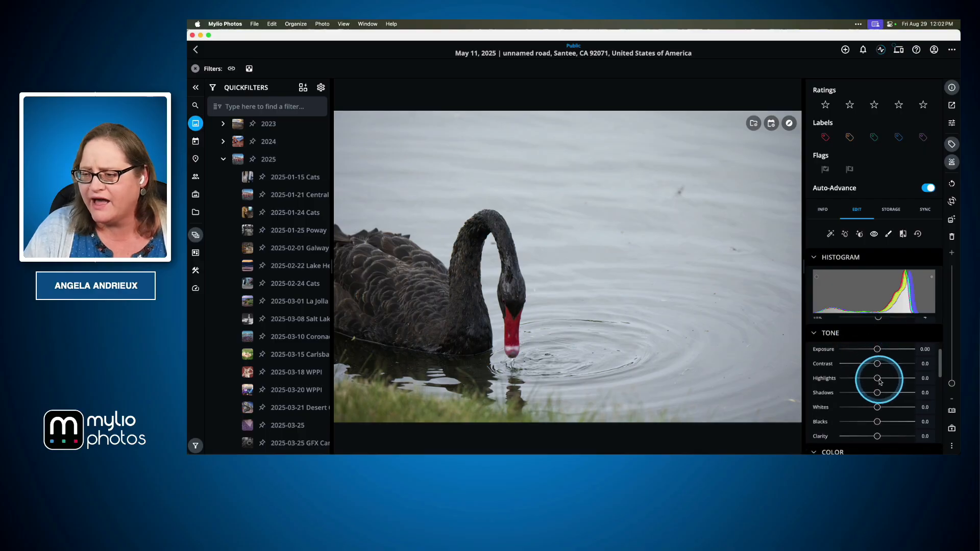
drag(866, 381, 902, 401)
scroll(889, 398, down, 3)
scroll(893, 400, down, 3)
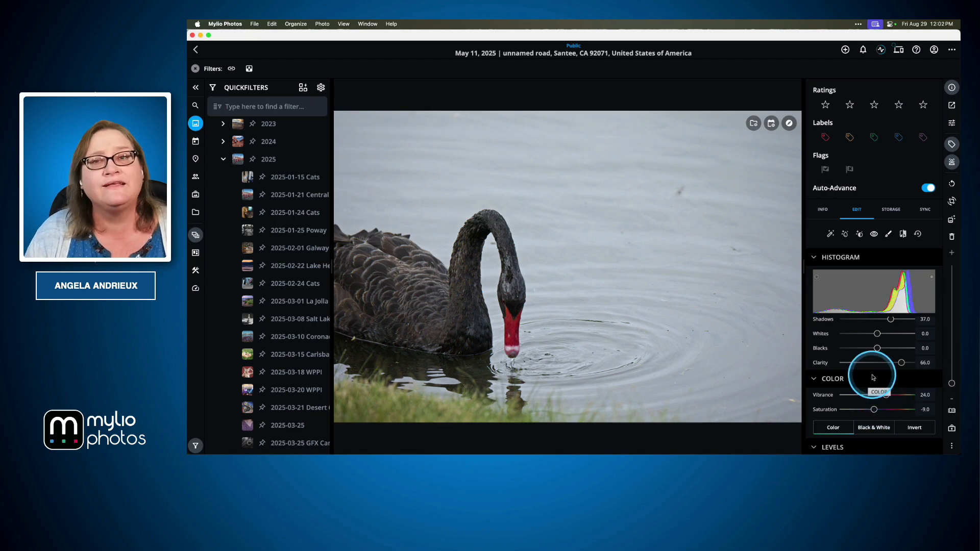
Copy the edited swan photo's adjustments and paste them onto the five swan photos that follow it in the grid.
scroll(873, 376, down, 10)
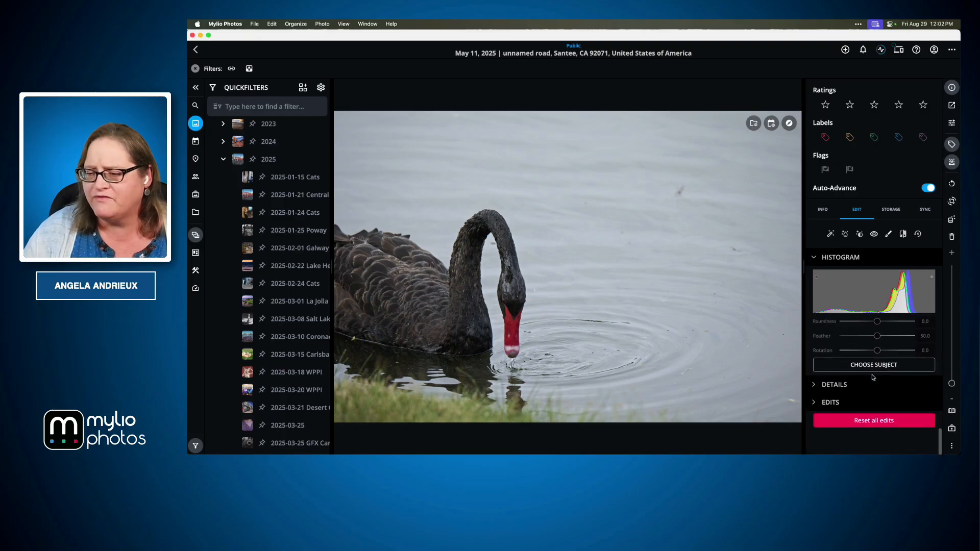
scroll(814, 404, up, 1)
click(816, 411)
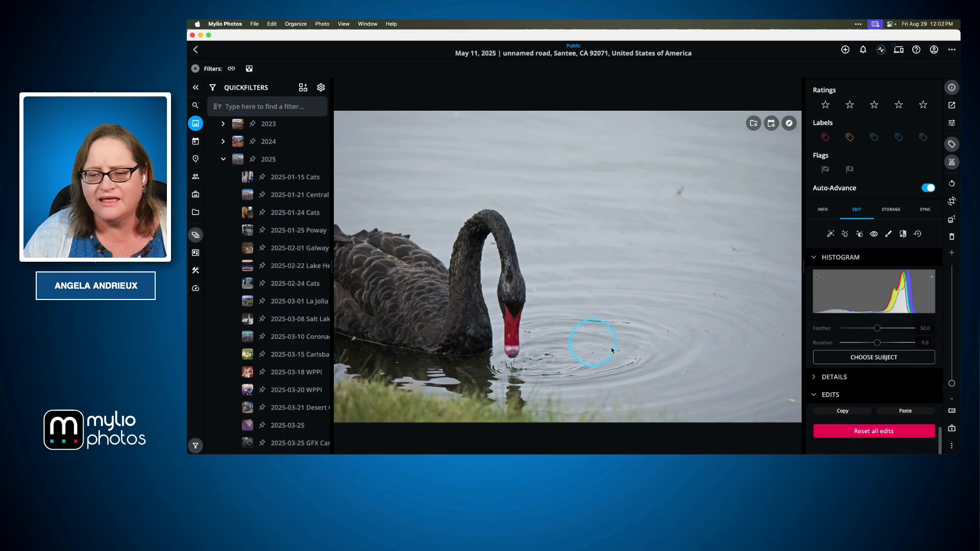
double_click(478, 258)
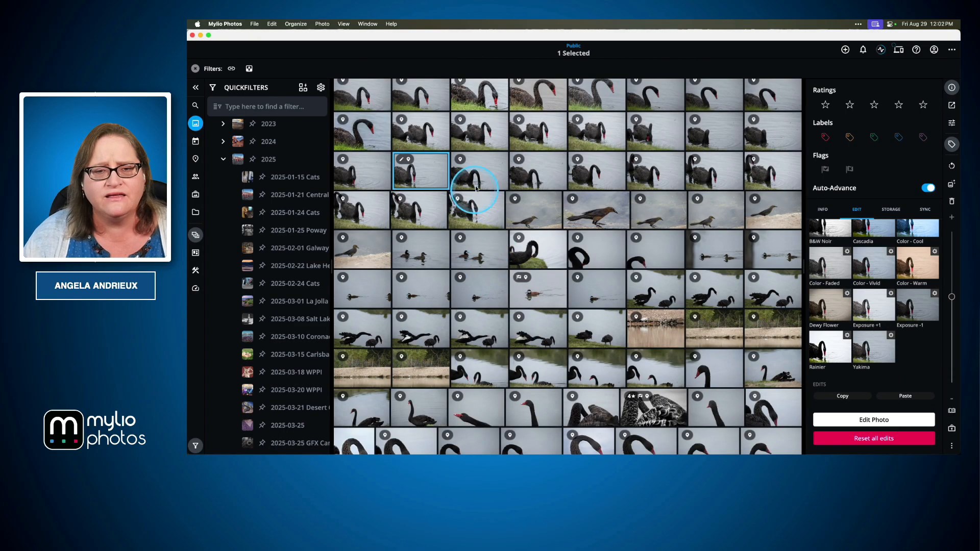
shift+click(702, 189)
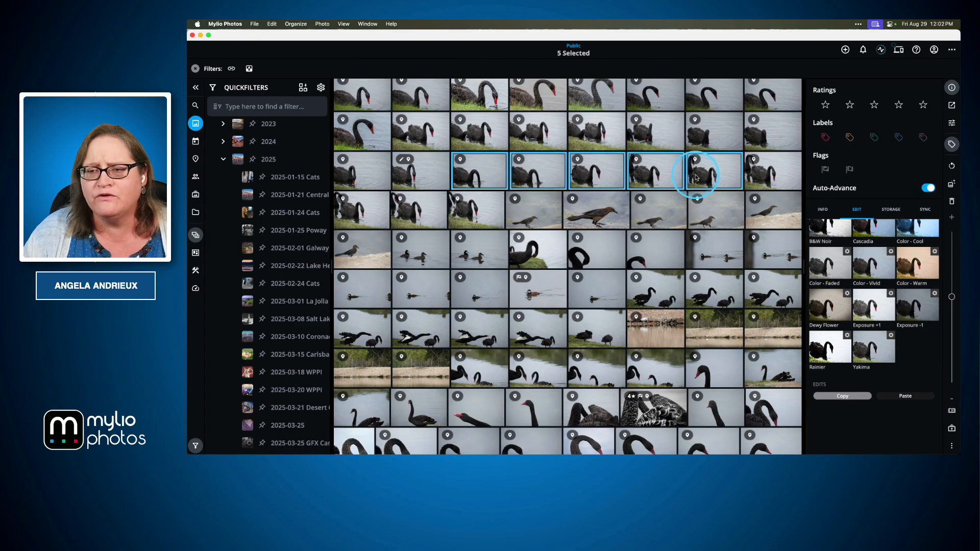
click(906, 397)
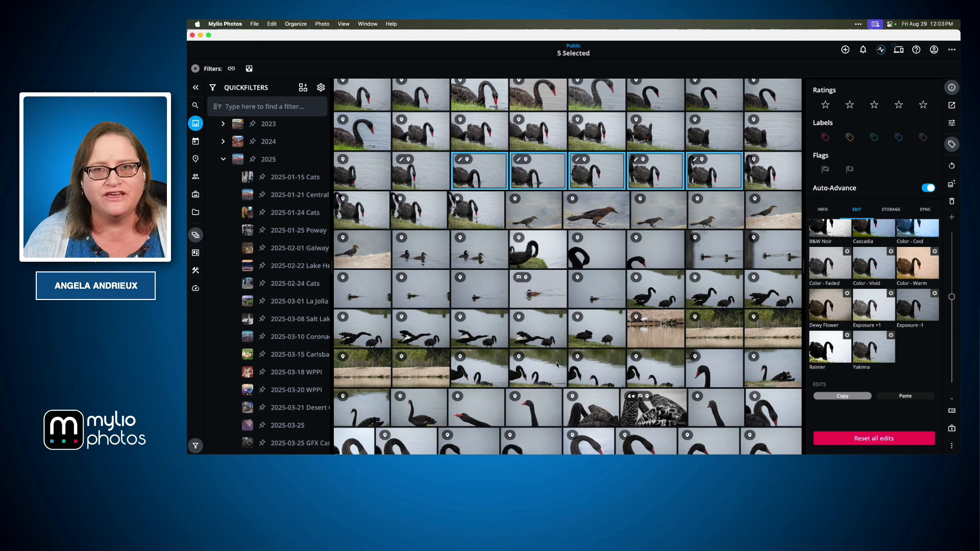
Switch to Keynote and advance the presentation from Pro Tips to the Try It Yourself slide.
key(super+Tab)
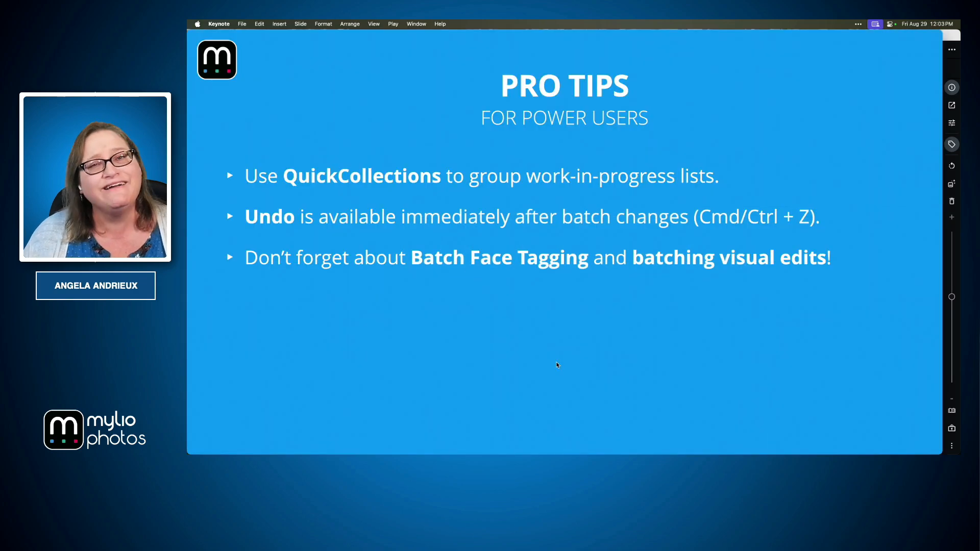
click(535, 365)
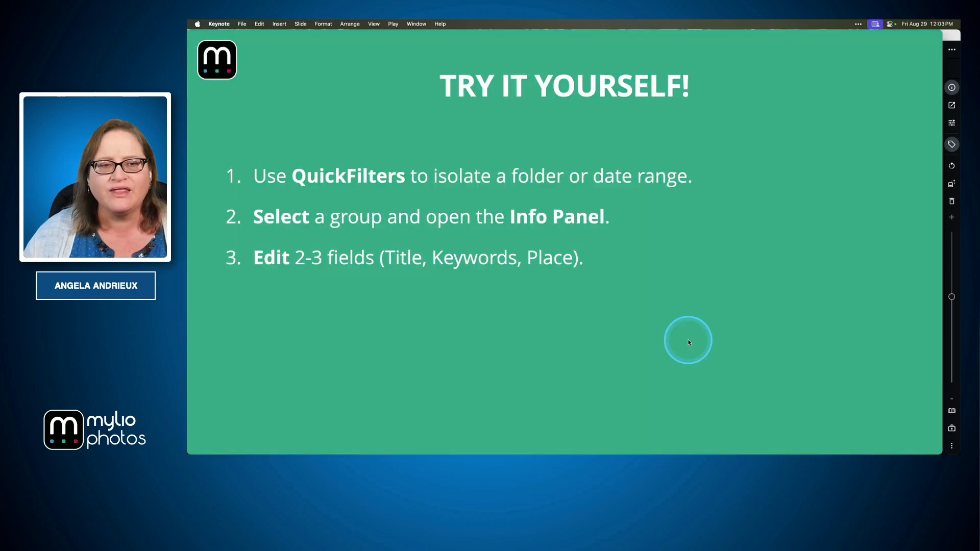